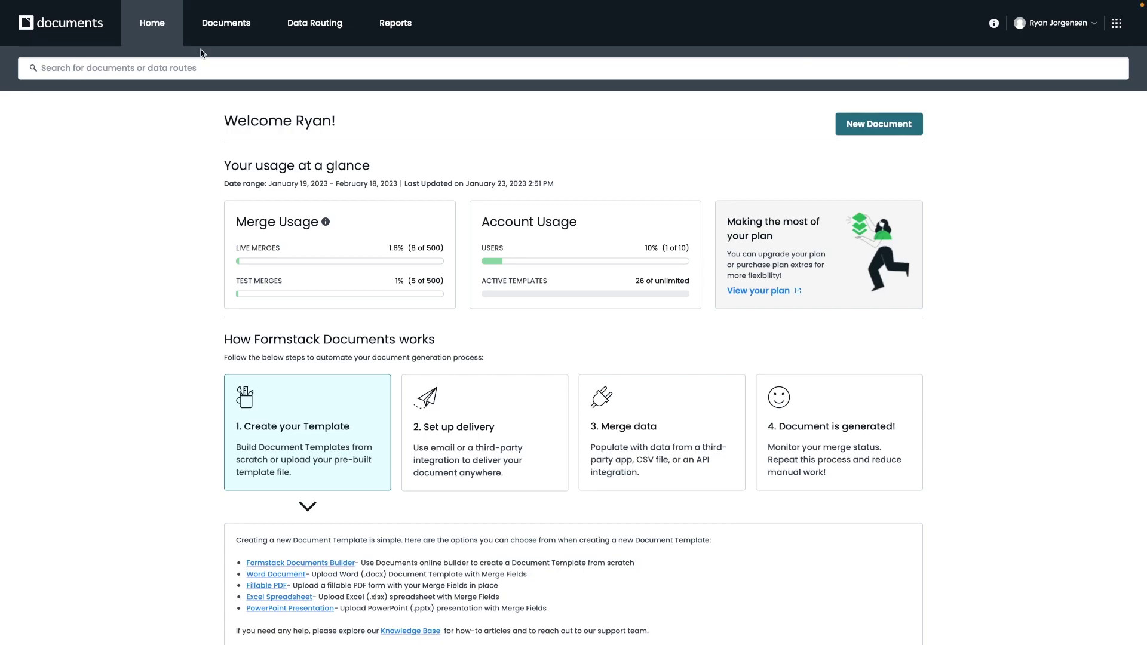
- Review the home dashboard's delivery, merge, output and template creation overviews
{"action": "left_click", "coordinate": [151, 27]}
{"action": "scroll", "coordinate": [913, 333], "scroll_direction": "down", "scroll_amount": 2}
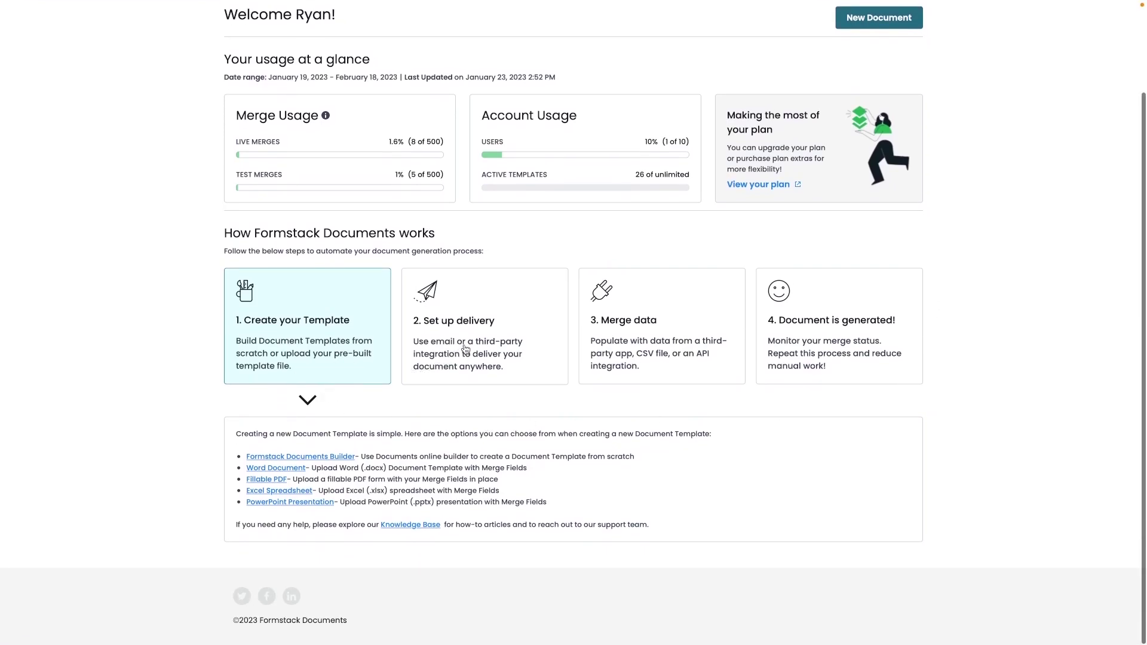
{"action": "left_click", "coordinate": [485, 336]}
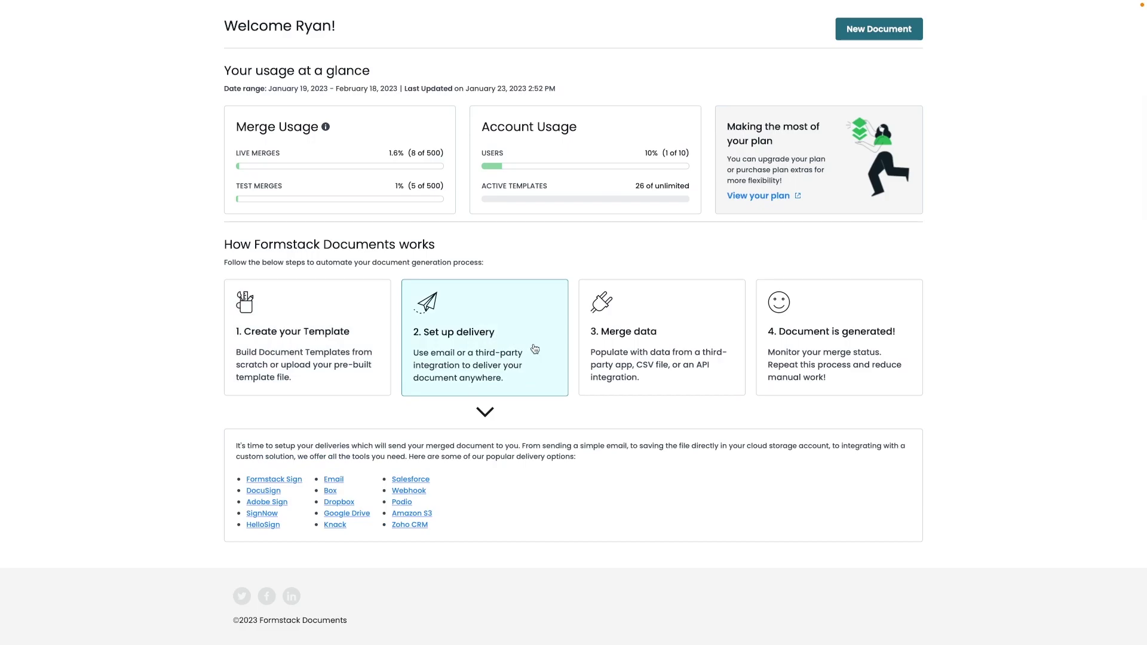
{"action": "left_click", "coordinate": [650, 336]}
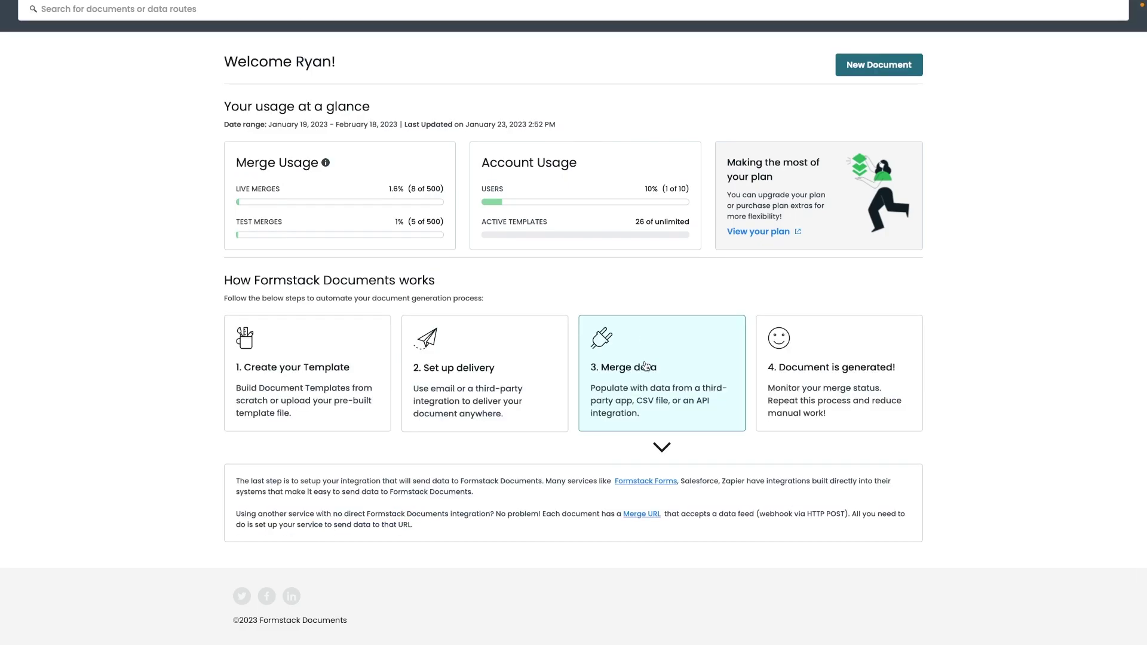
{"action": "left_click", "coordinate": [844, 377]}
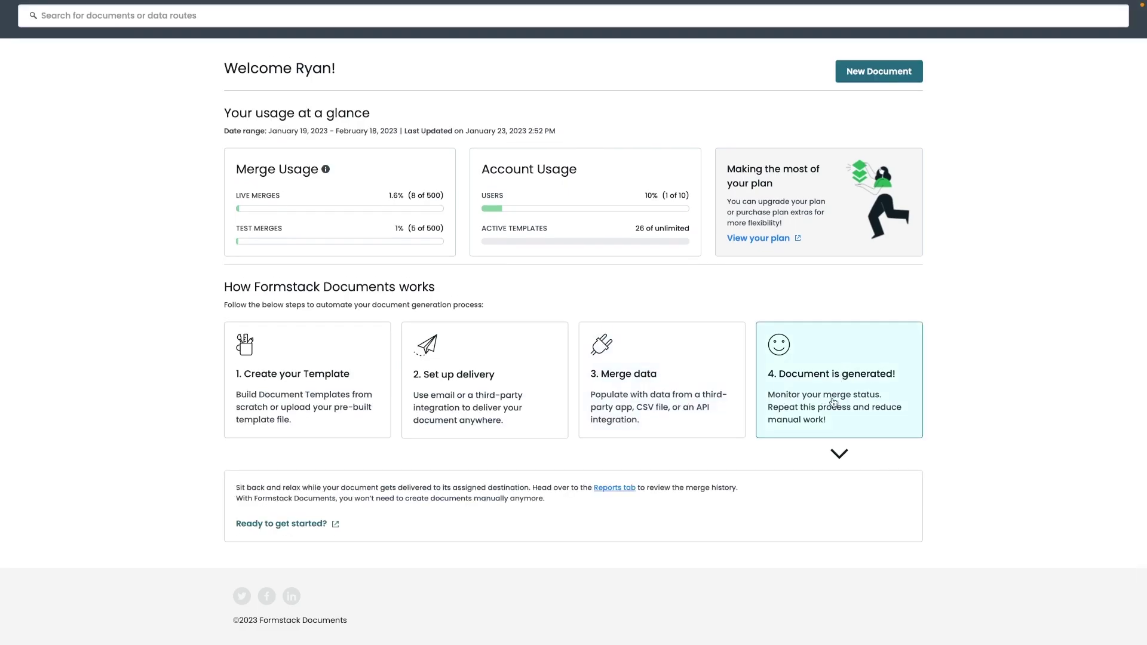
{"action": "left_click", "coordinate": [282, 404]}
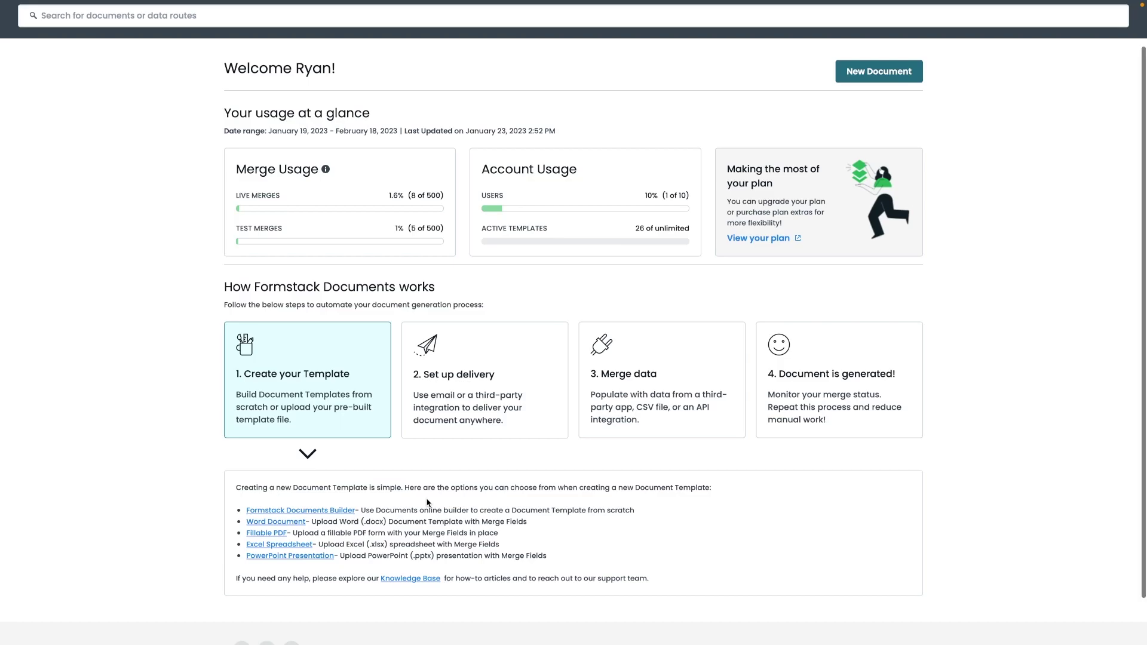
- Go to My Documents, listing Test Folder and four active documents, and start a search
{"action": "scroll", "coordinate": [427, 502], "scroll_direction": "up", "scroll_amount": 1}
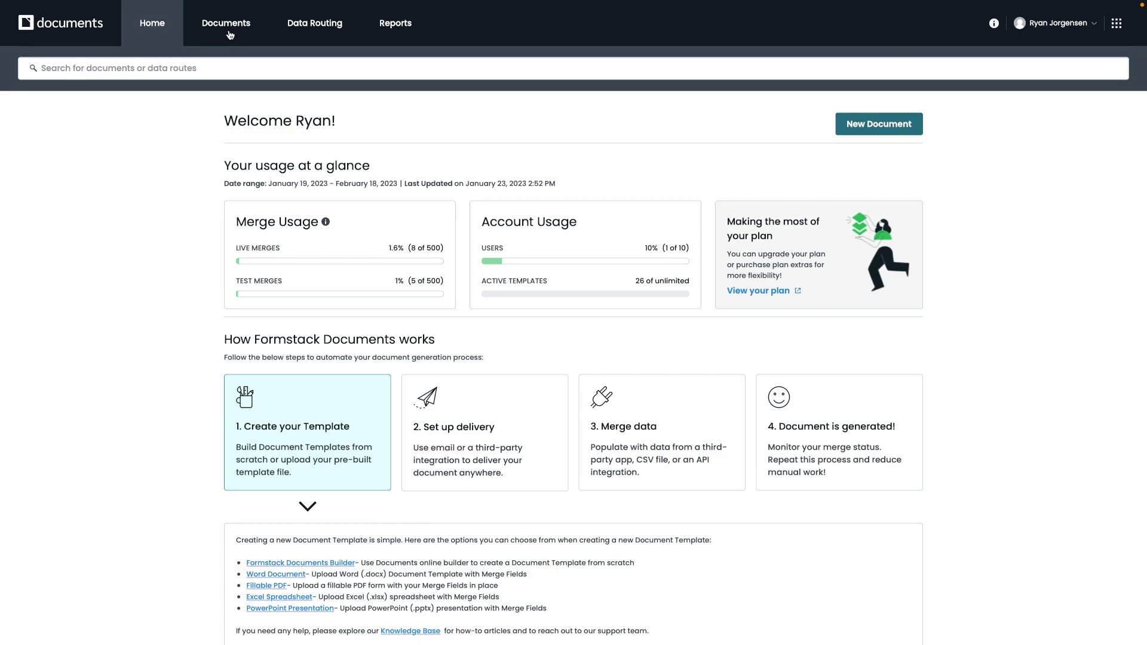
{"action": "left_click", "coordinate": [230, 35]}
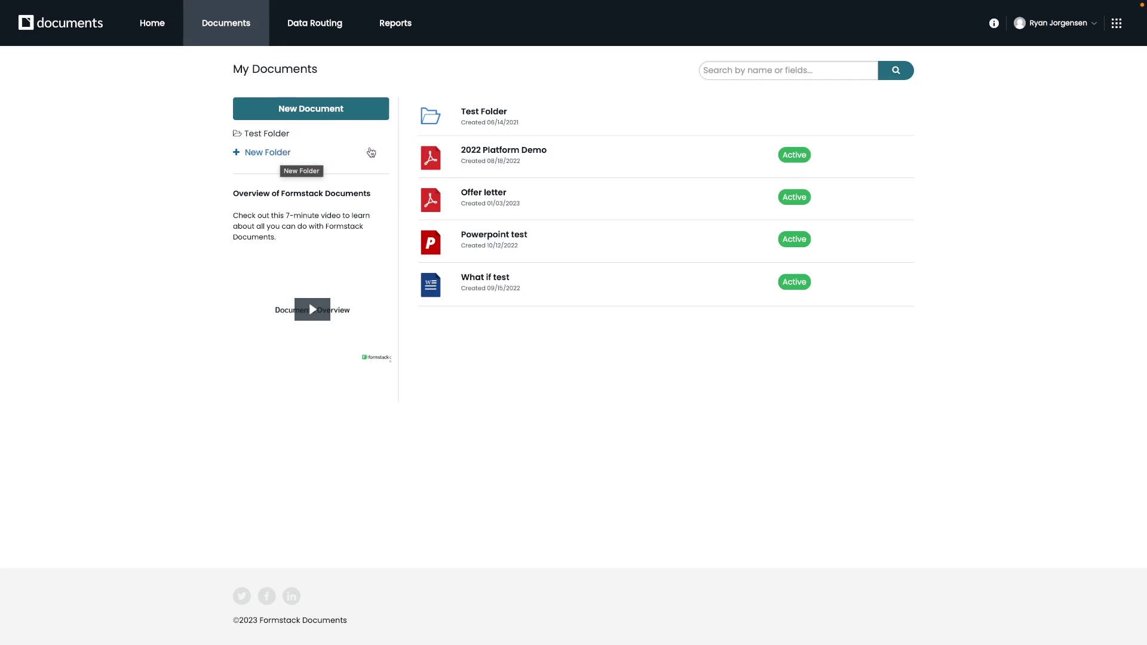
{"action": "left_click", "coordinate": [746, 70]}
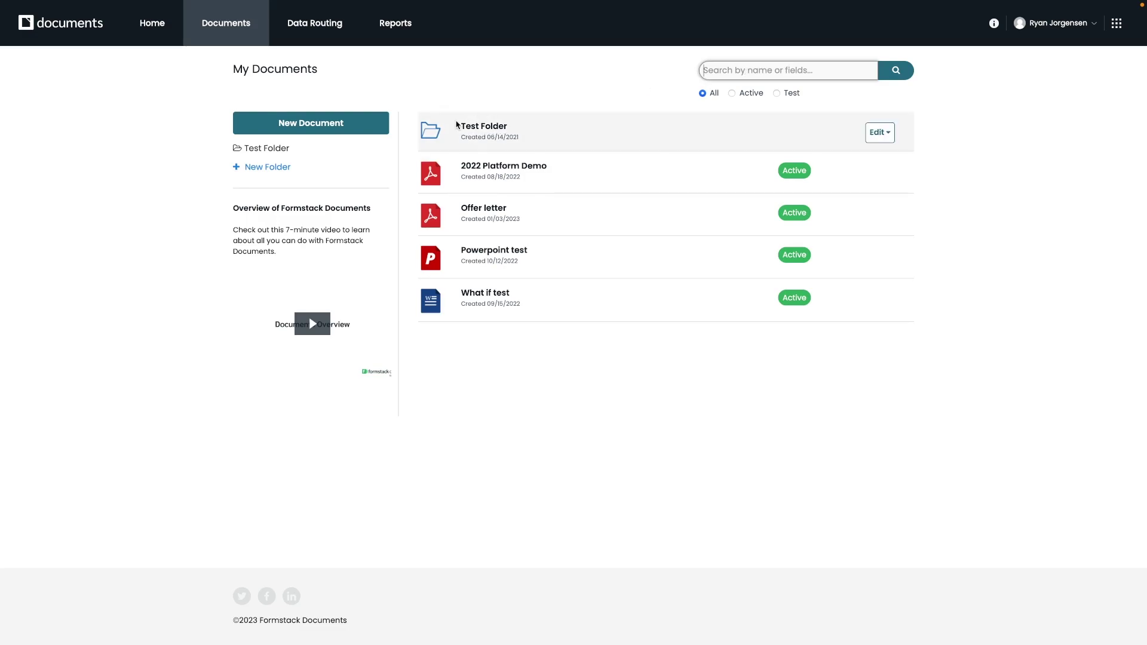
- Start a new document template named 'Offer letter'
{"action": "left_click", "coordinate": [330, 131]}
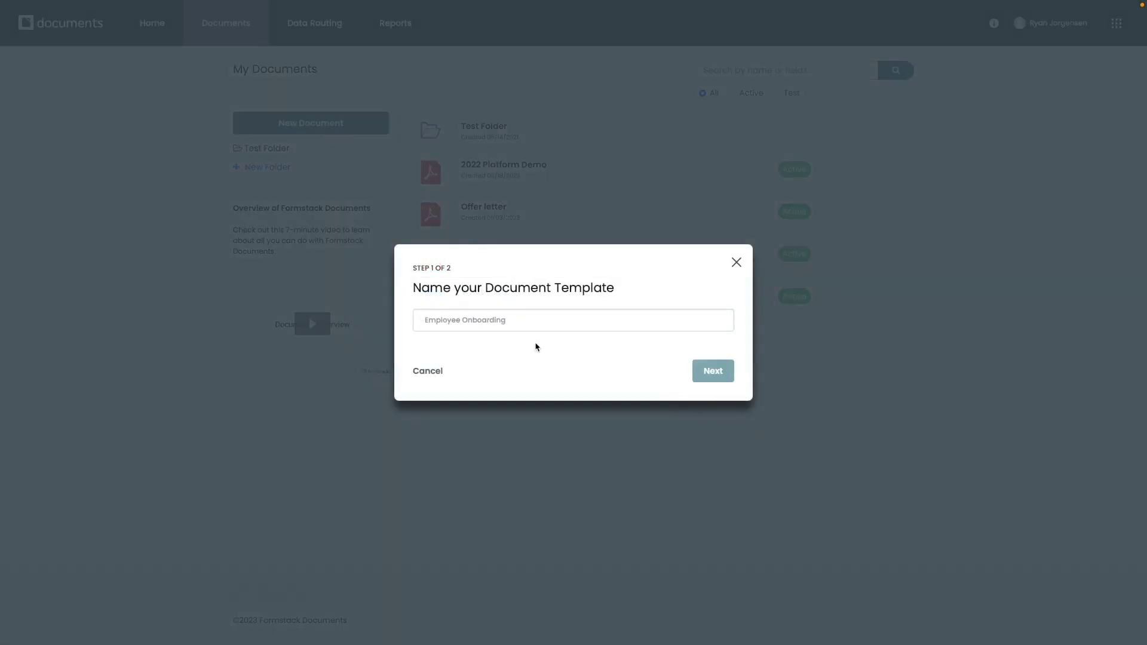
{"action": "left_click", "coordinate": [517, 320]}
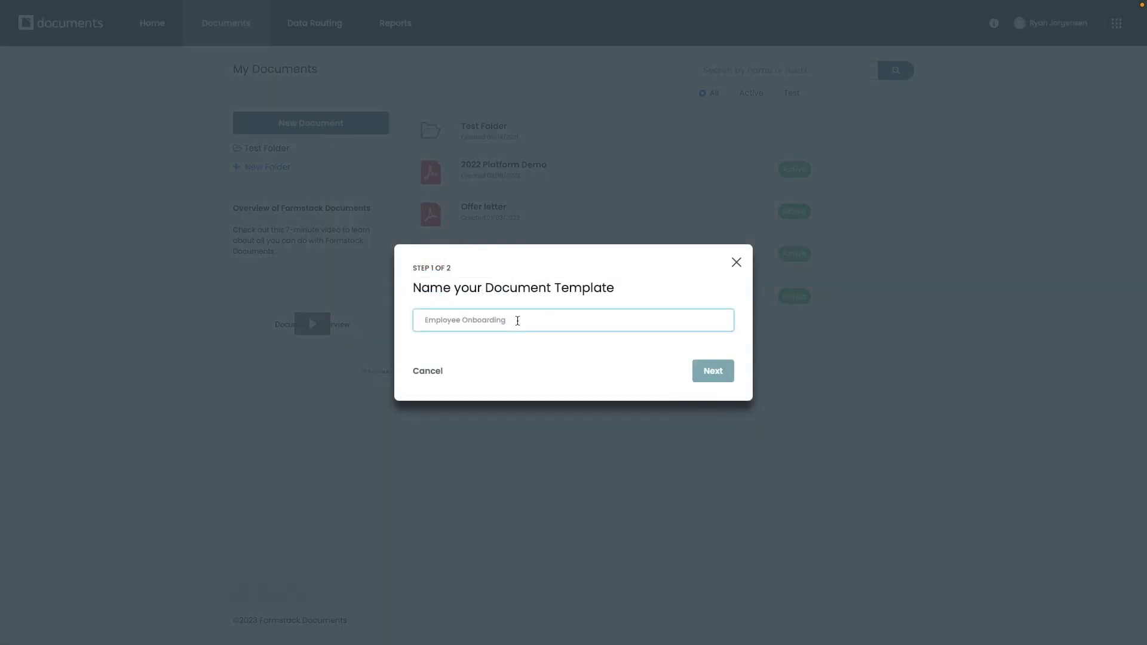
{"action": "type", "text": "Offer "}
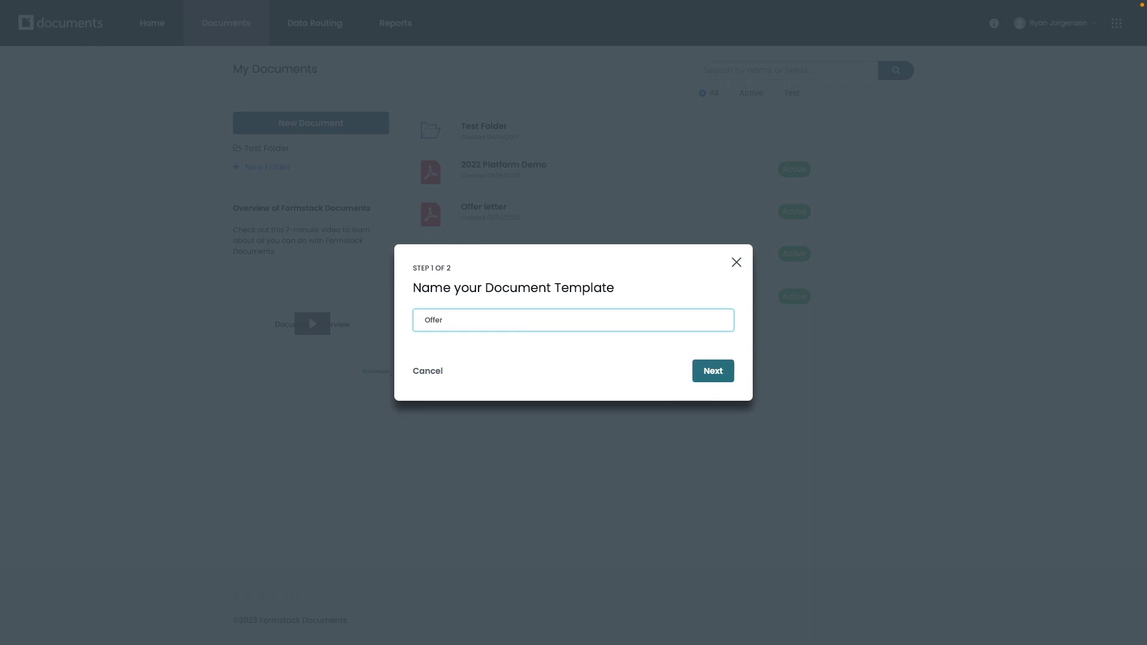
{"action": "type", "text": "letter"}
{"action": "left_click", "coordinate": [711, 373]}
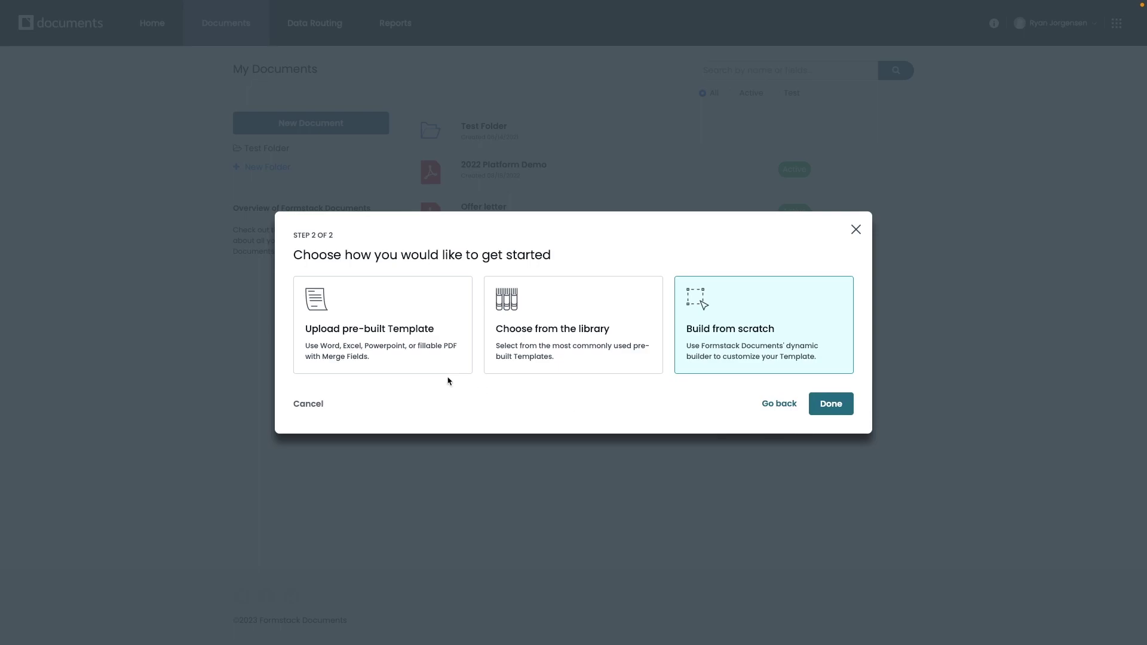
- After viewing the upload and library options, build it from scratch and open the editor
{"action": "left_click", "coordinate": [404, 351]}
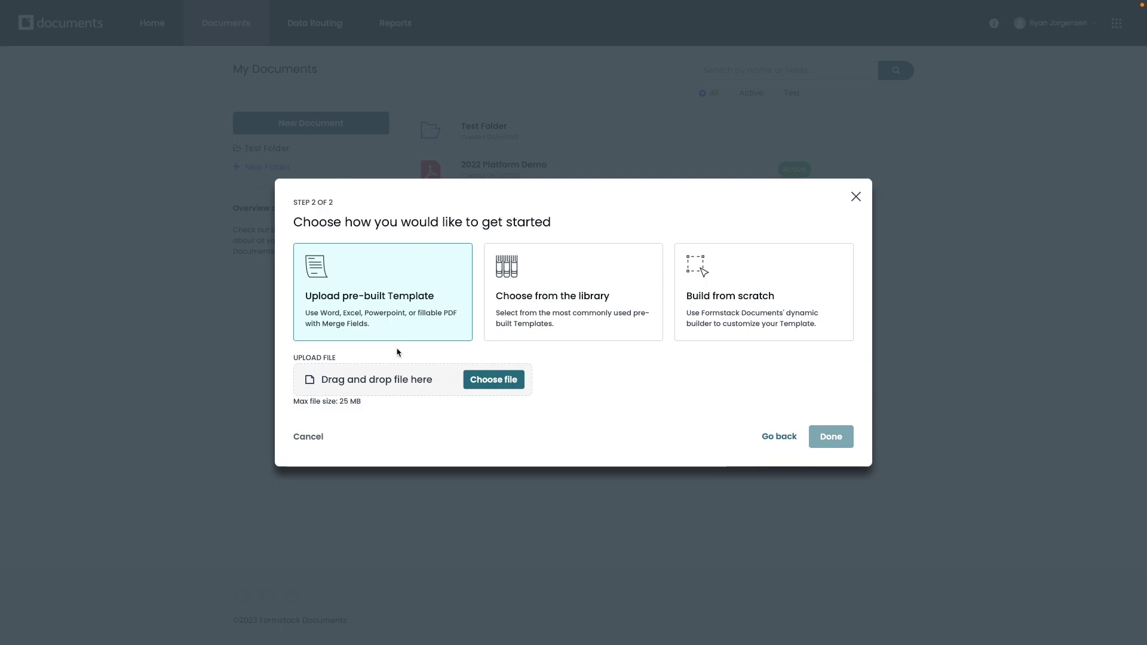
{"action": "left_click", "coordinate": [572, 307]}
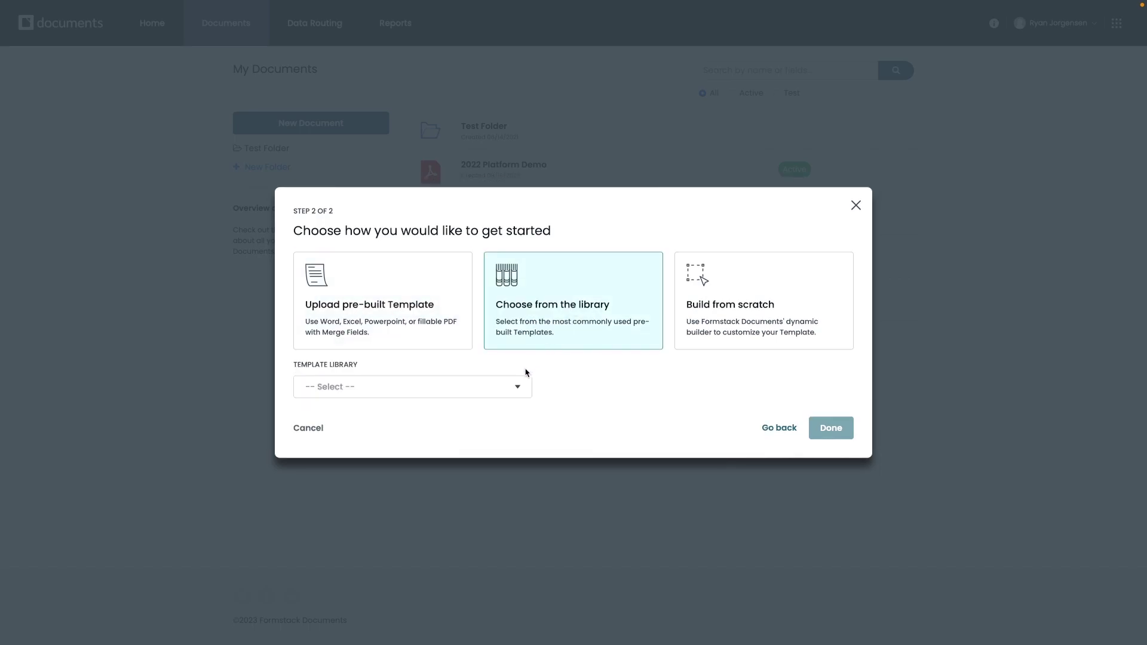
{"action": "left_click", "coordinate": [517, 389]}
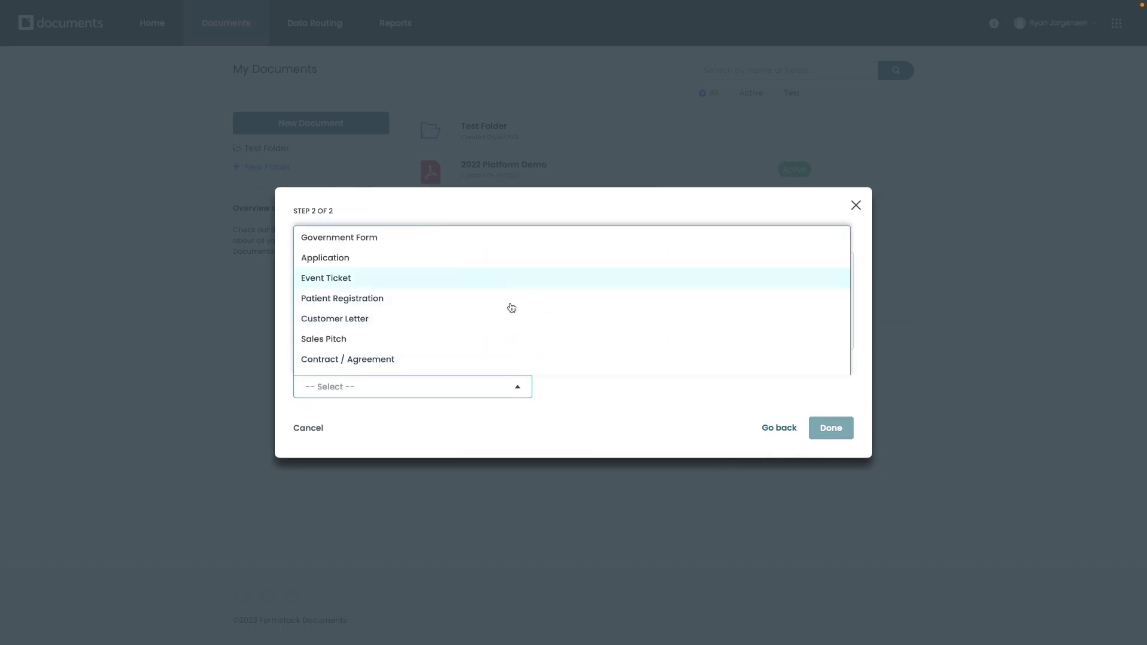
{"action": "left_click", "coordinate": [519, 389]}
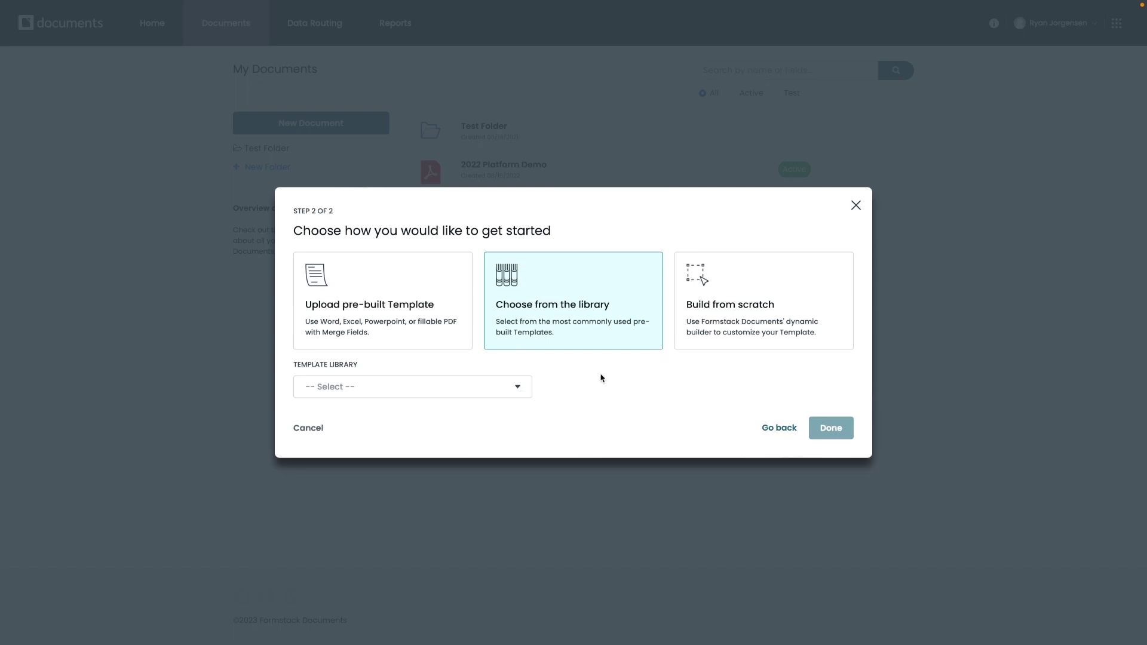
{"action": "left_click", "coordinate": [751, 306]}
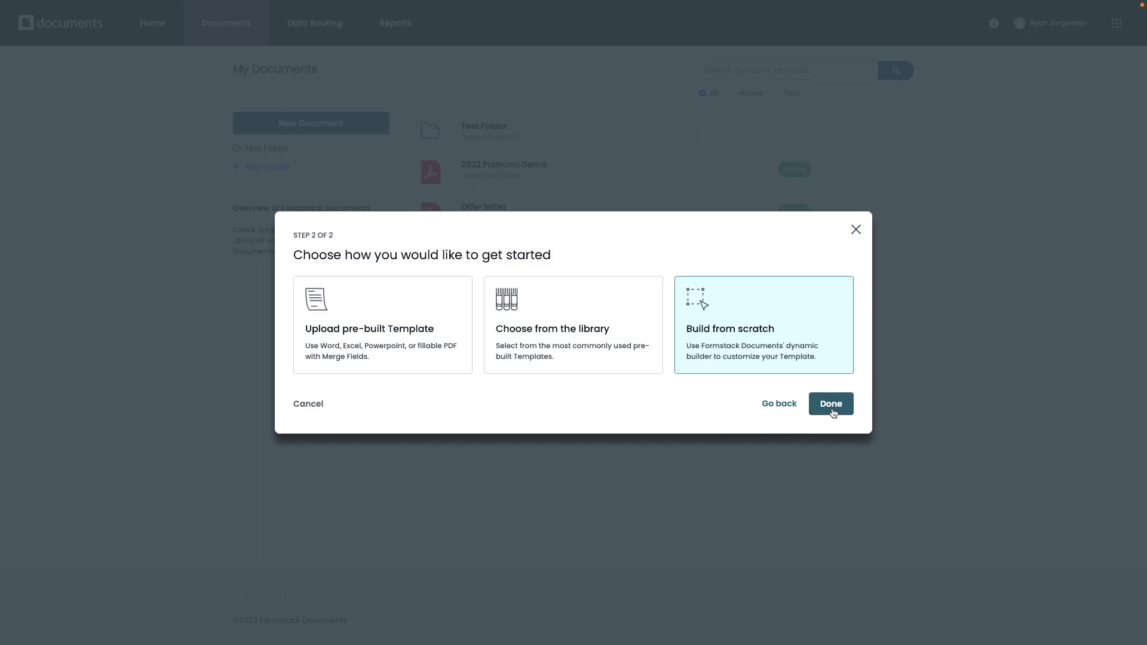
{"action": "left_click", "coordinate": [831, 404]}
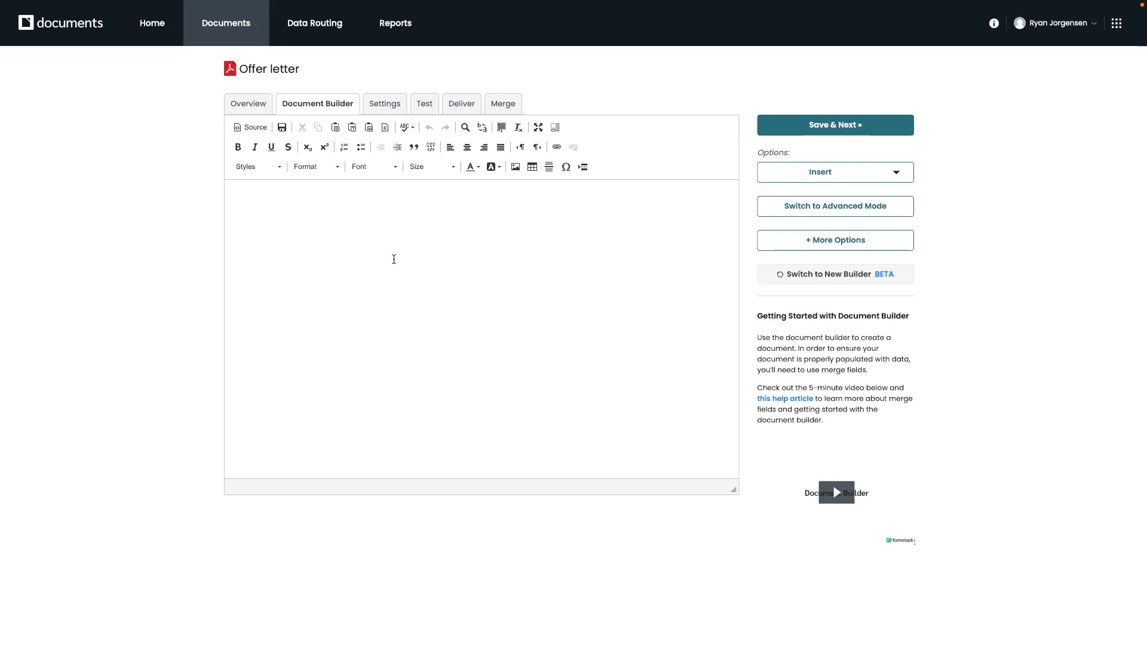
- Write a bold 'Offer Letter' heading with a 'Name:' line below it
{"action": "left_click", "coordinate": [393, 259]}
{"action": "type", "text": "Offer Letter"}
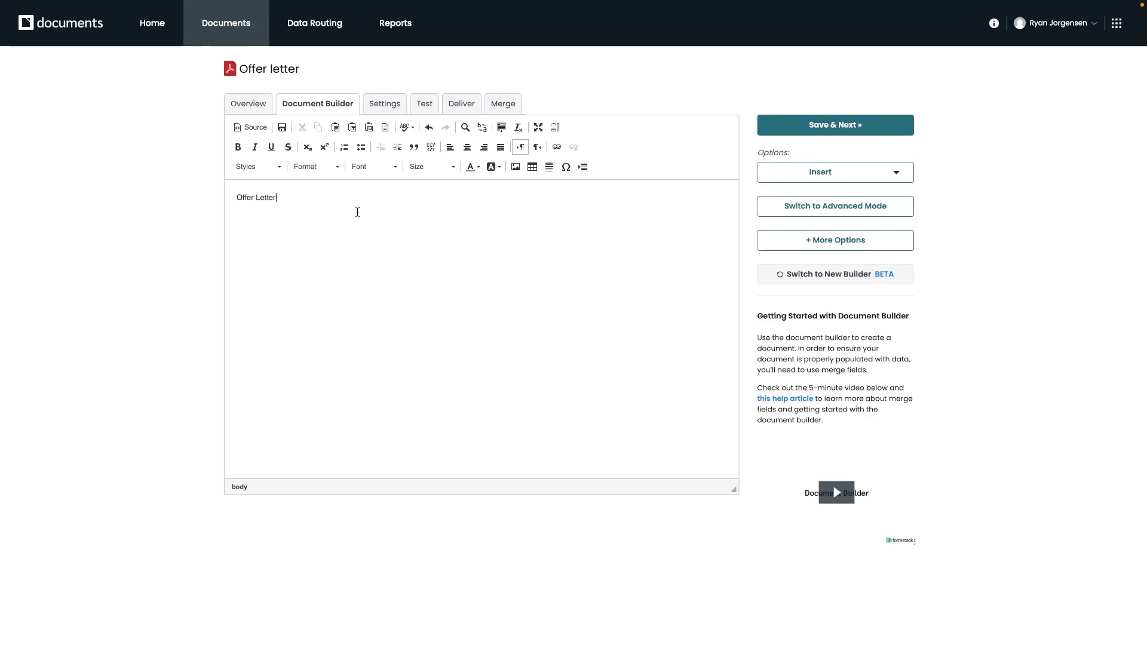
{"action": "key", "text": "ctrl+a"}
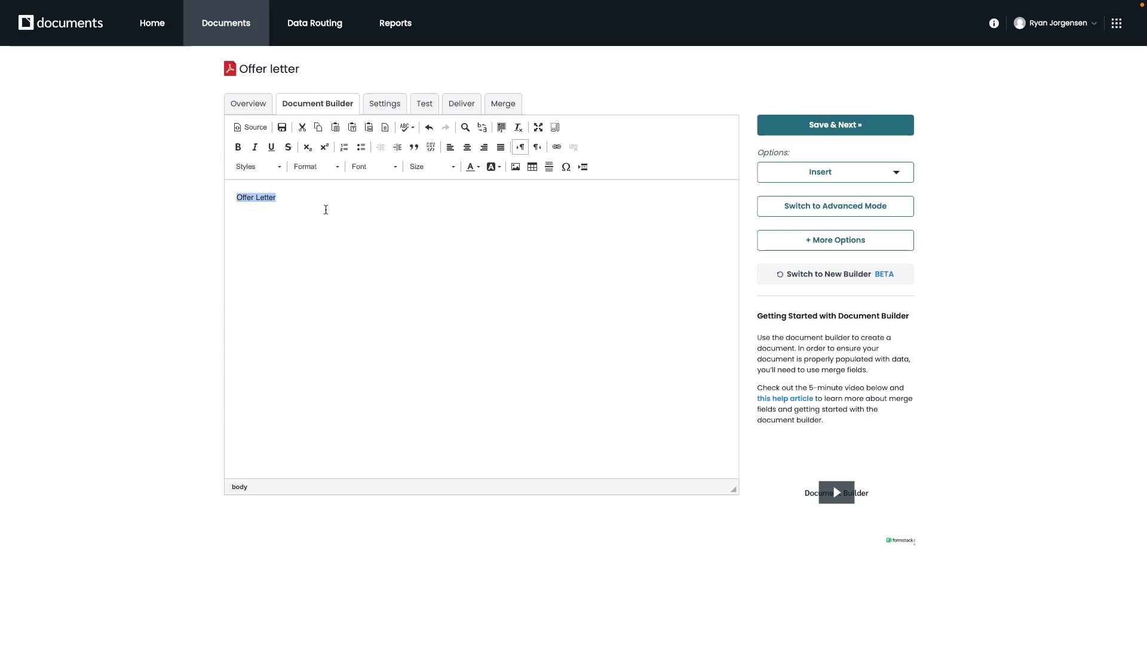
{"action": "key", "text": "ctrl+b"}
{"action": "left_click", "coordinate": [325, 206]}
{"action": "key", "text": "Return"}
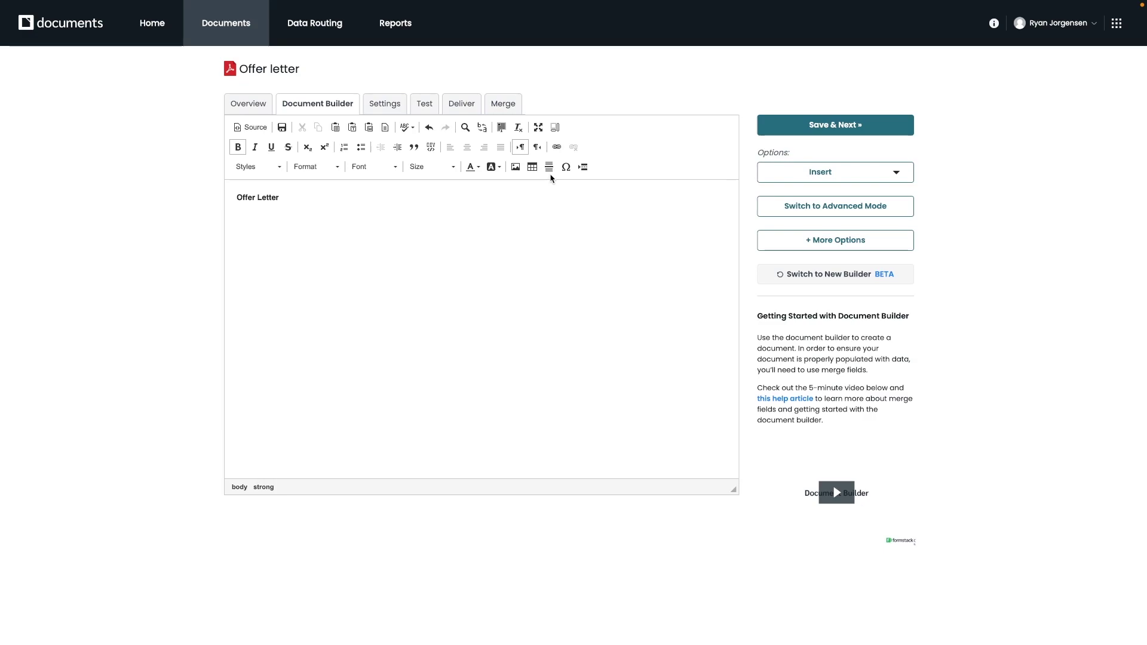
{"action": "type", "text": "Name:"}
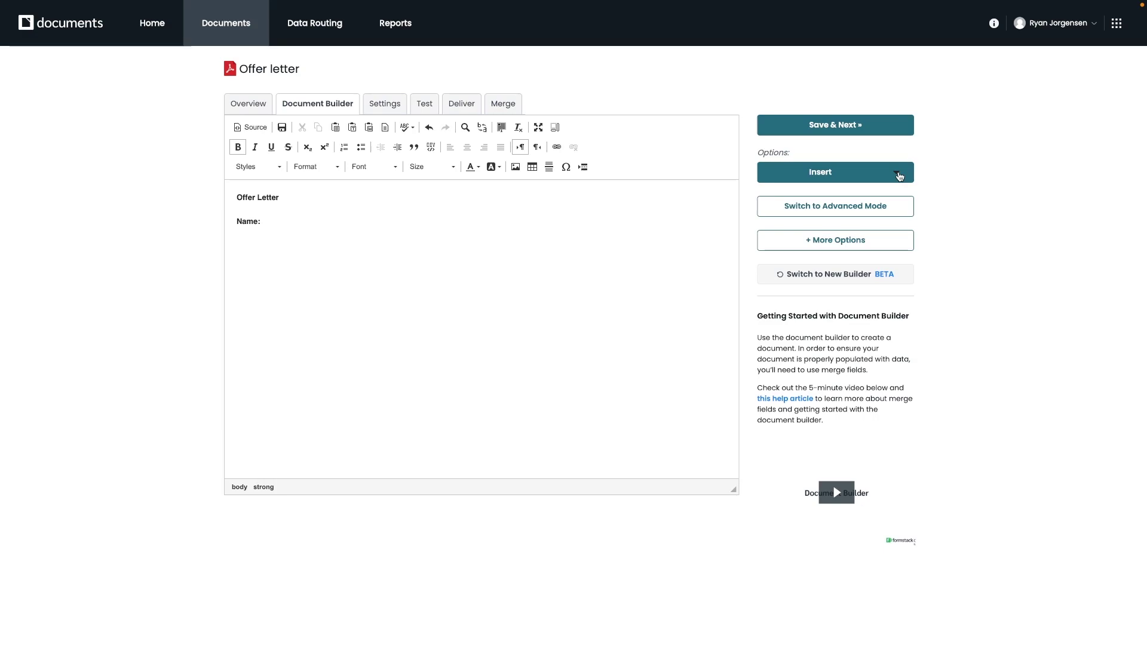
{"action": "left_click", "coordinate": [898, 175]}
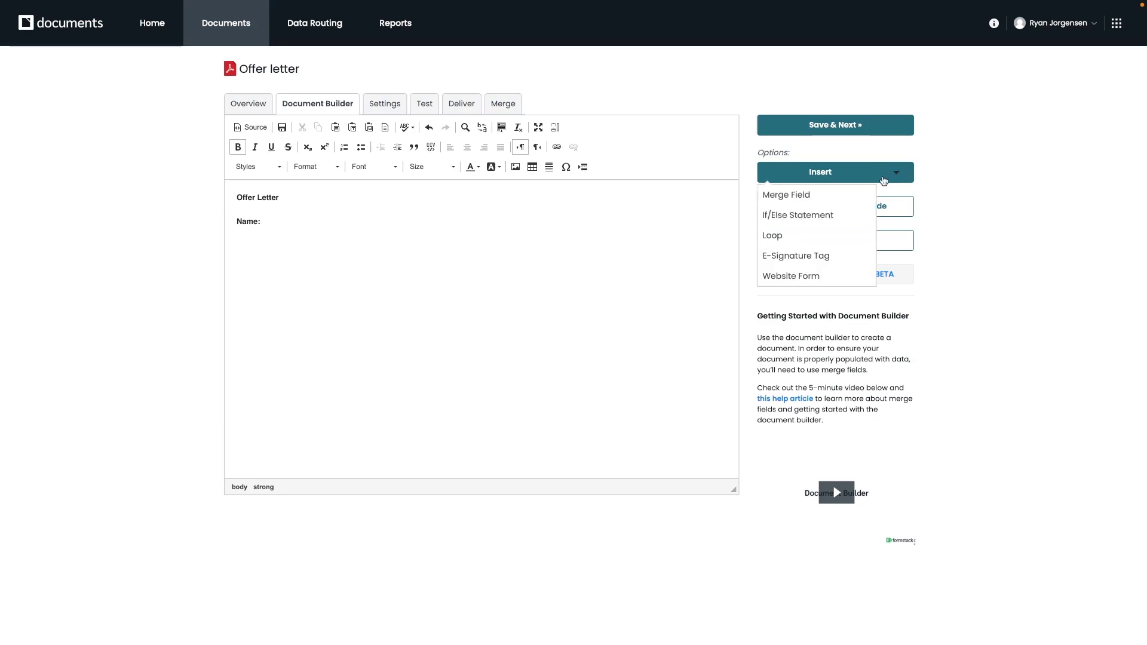
- Insert the Name merge field after 'Name:' and start a new line
{"action": "left_click", "coordinate": [827, 204]}
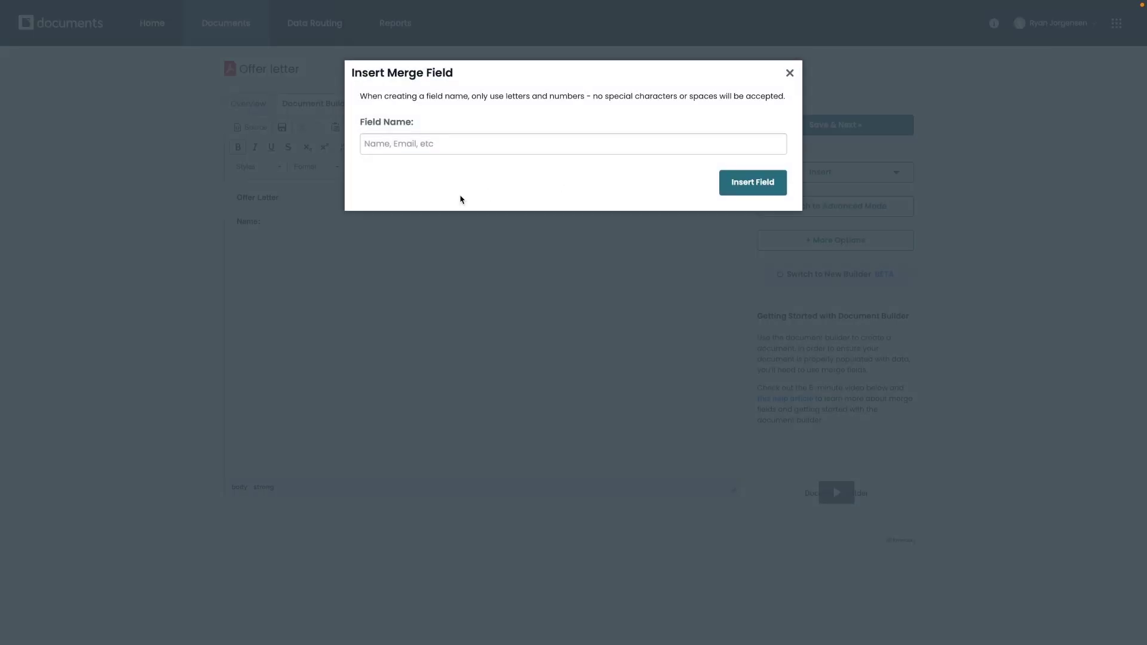
{"action": "left_click", "coordinate": [402, 141]}
{"action": "type", "text": "Name"}
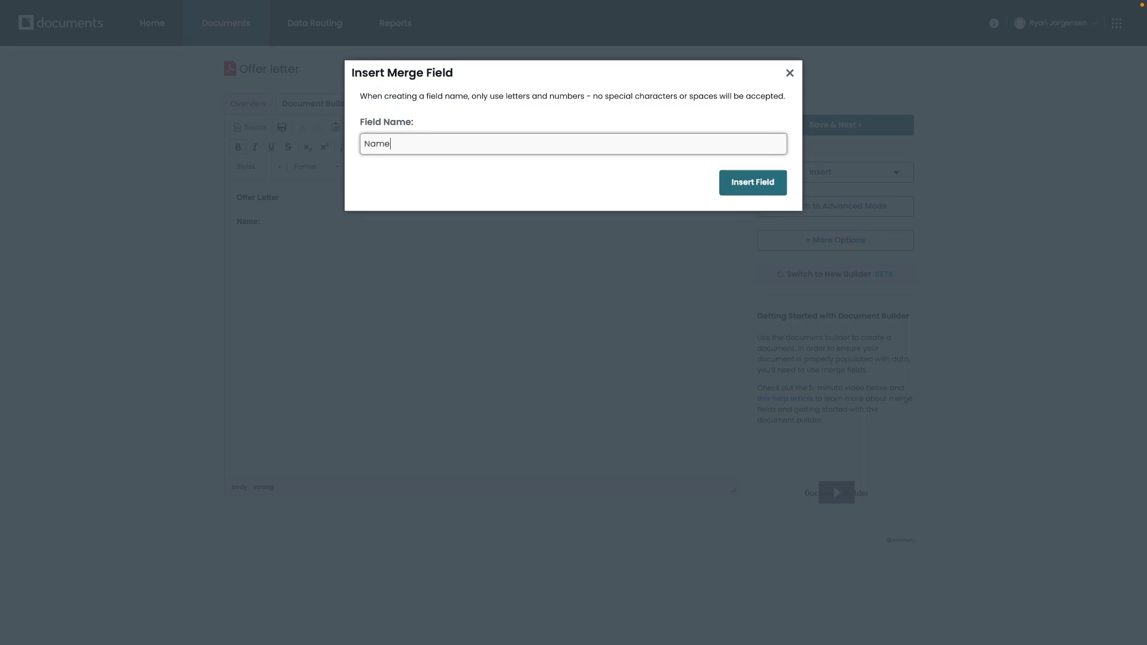
{"action": "left_click", "coordinate": [730, 179]}
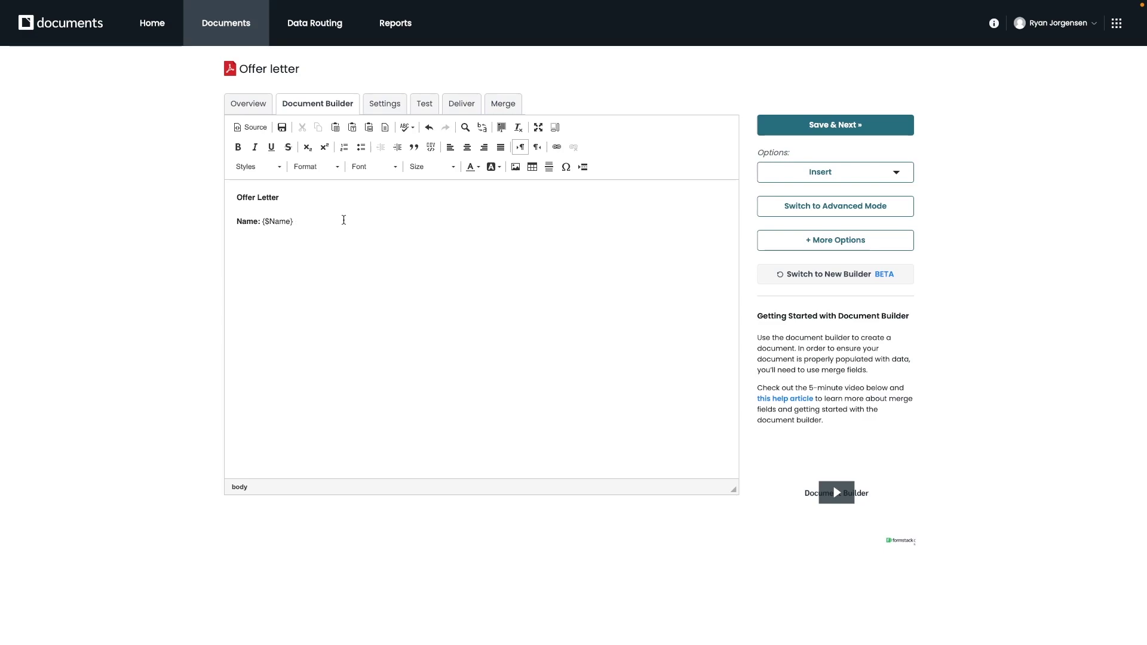
{"action": "key", "text": "Return"}
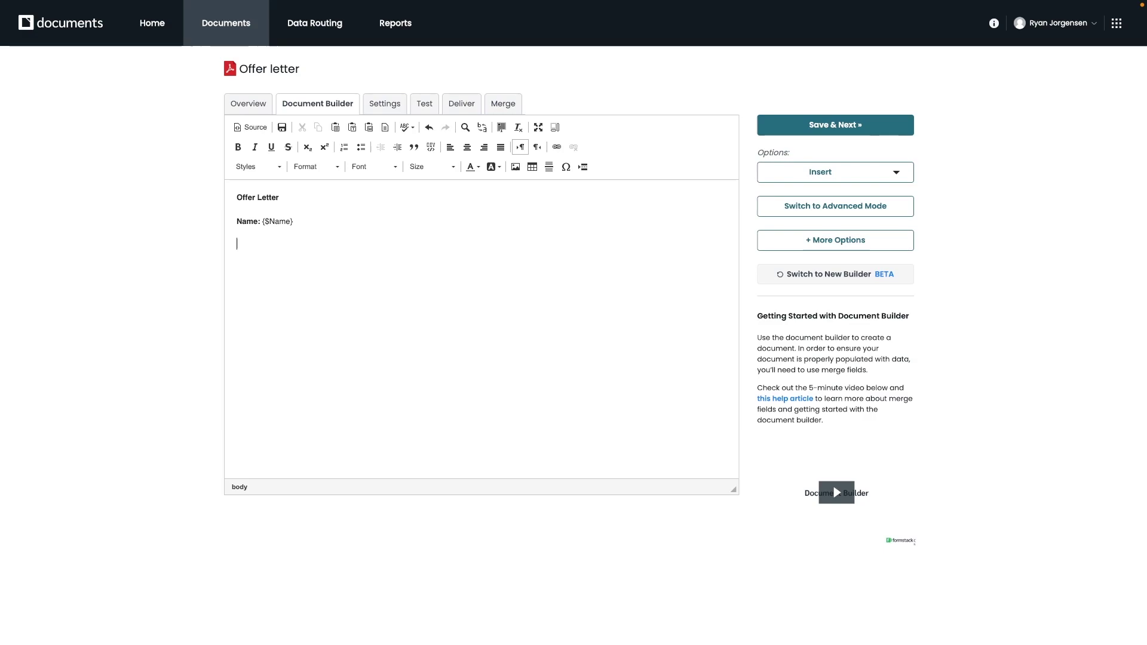
- Add an 'Address:' line with the Address merge field
{"action": "type", "text": "A"}
{"action": "key", "text": "BackSpace"}
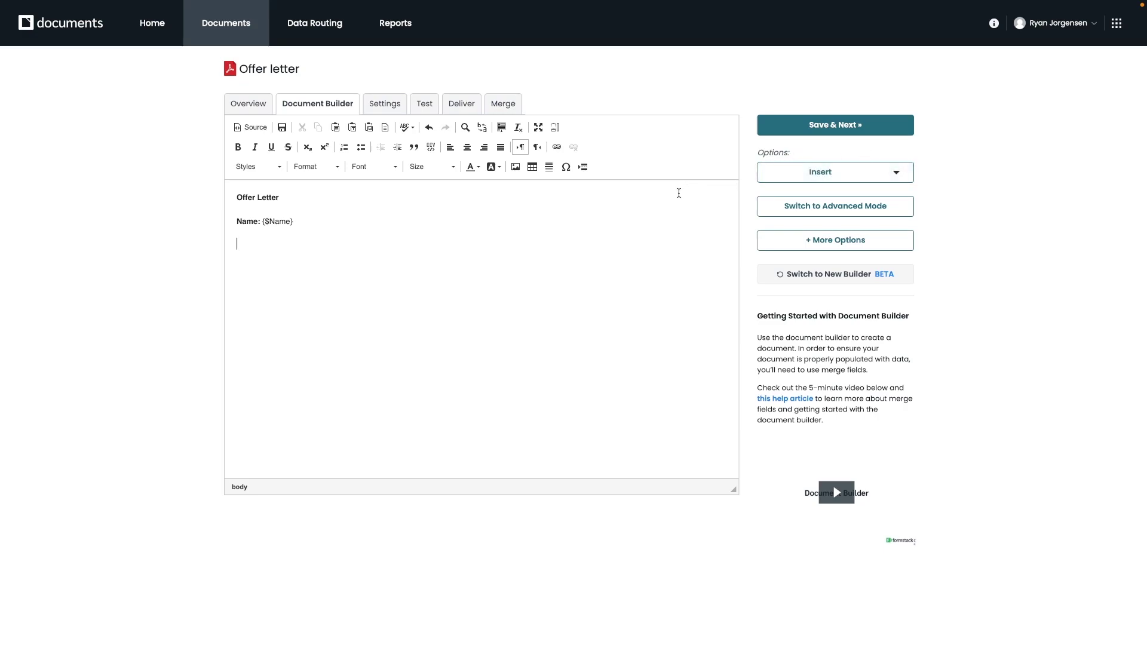
{"action": "type", "text": "Address:"}
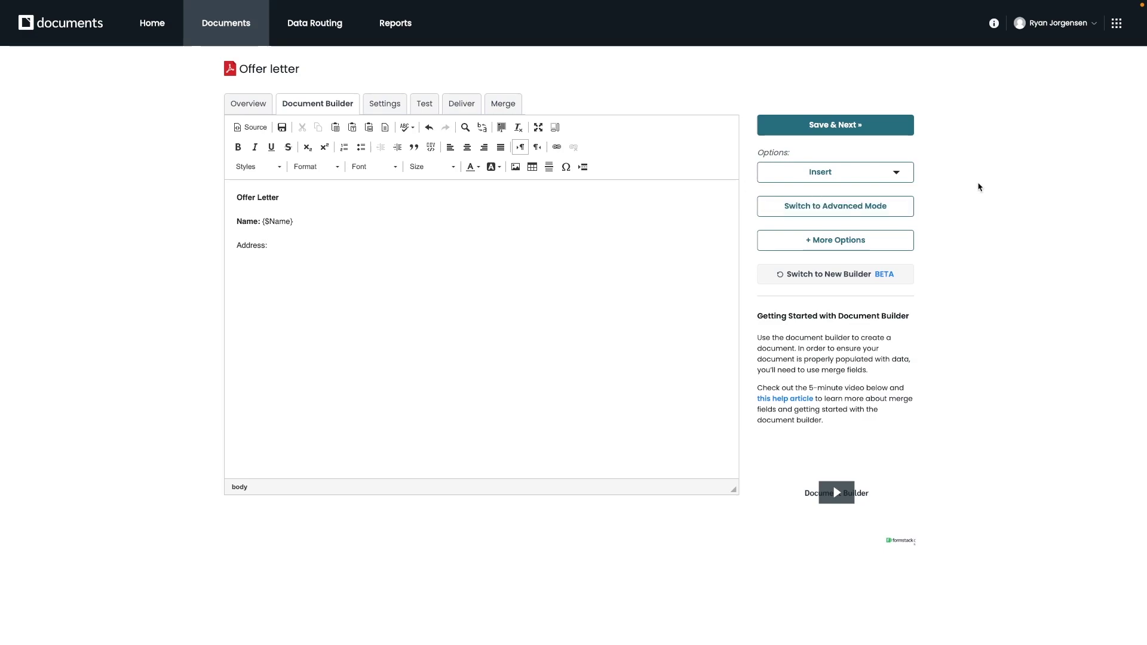
{"action": "left_click", "coordinate": [898, 173]}
{"action": "left_click", "coordinate": [830, 194]}
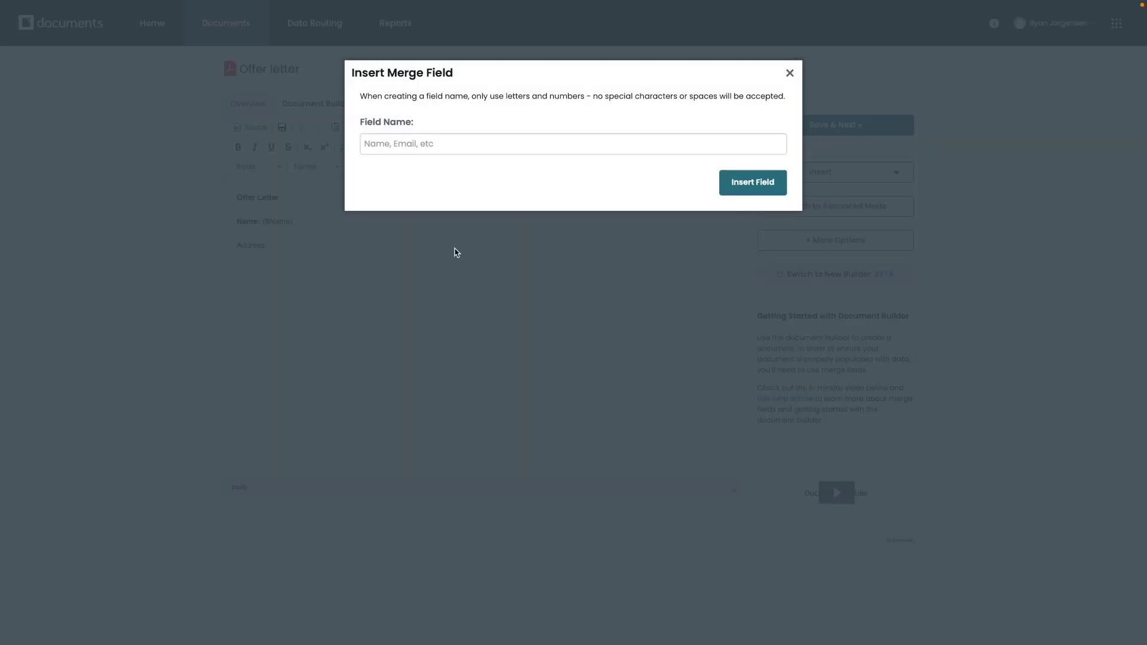
{"action": "left_click", "coordinate": [429, 143]}
{"action": "type", "text": "Address"}
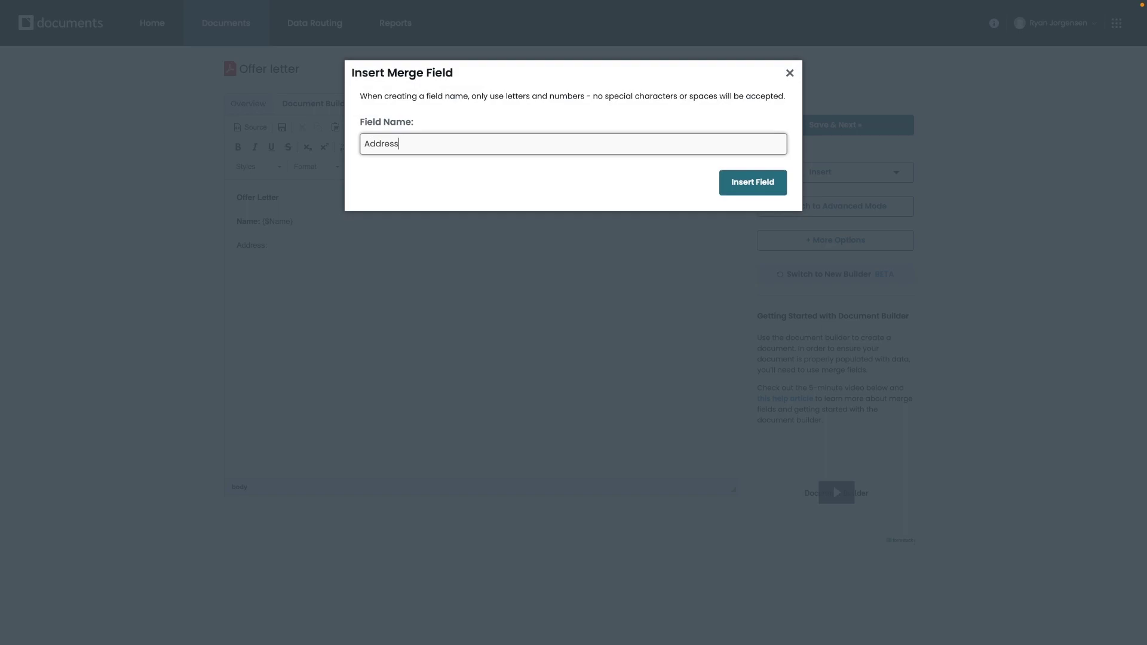
{"action": "left_click", "coordinate": [752, 182]}
{"action": "key", "text": "Return"}
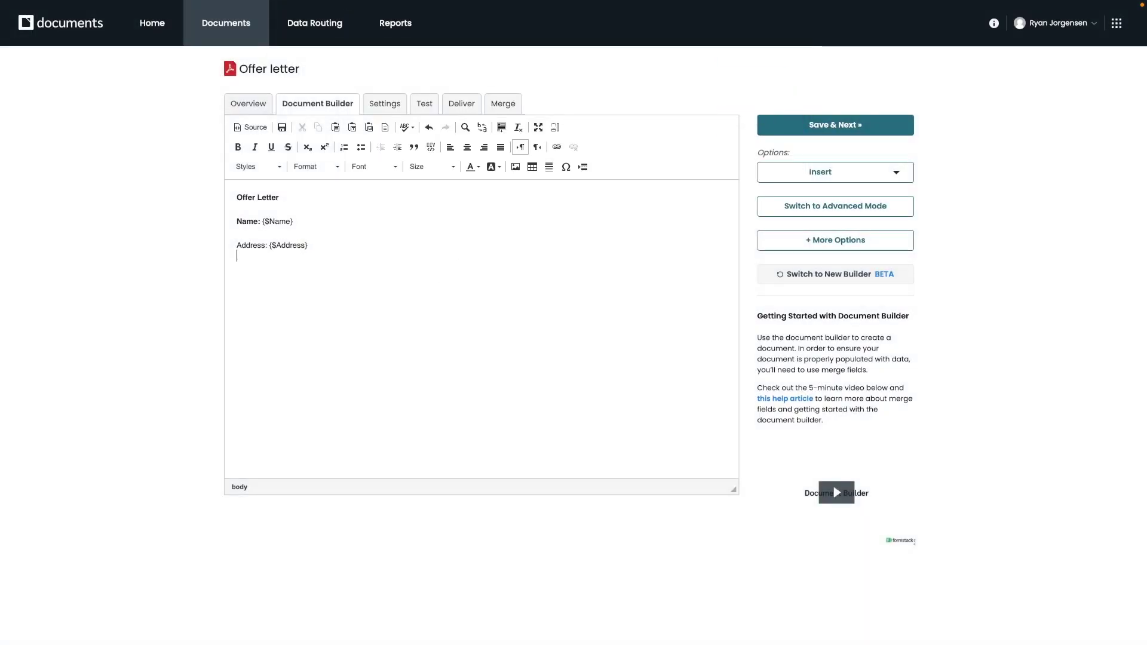
- Type the 'Email:', 'Phone Number:', 'Position Applied for:' and 'Reference' label lines
{"action": "type", "text": "Email: Phone Number"}
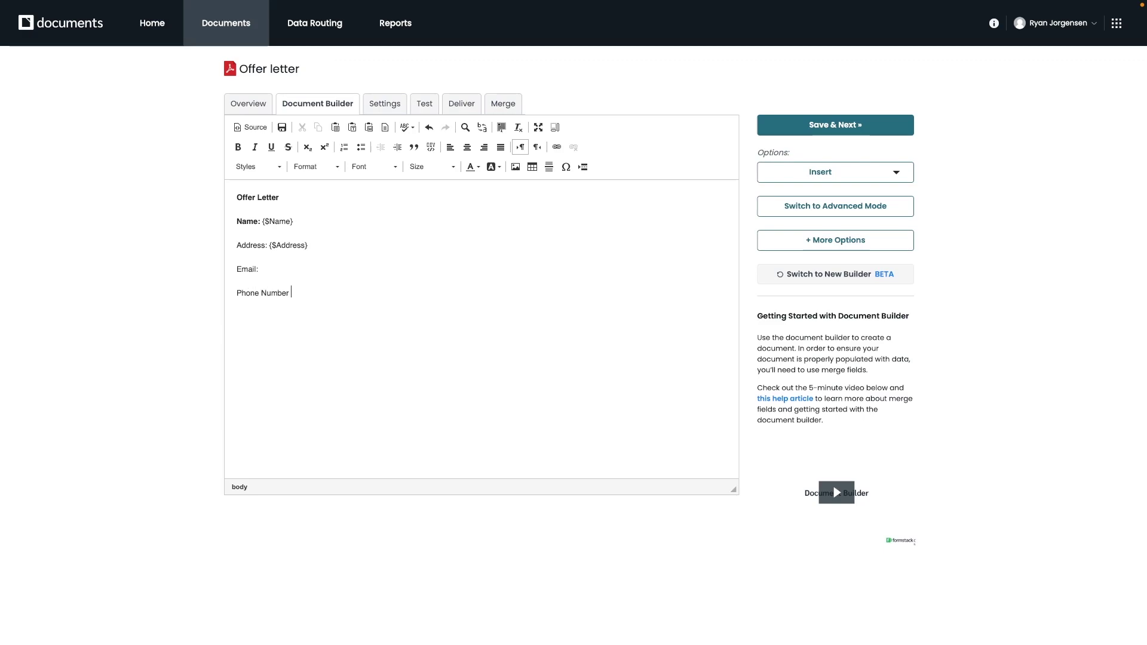
{"action": "key", "text": "BackSpace"}
{"action": "type", "text": ":"}
{"action": "key", "text": "Return"}
{"action": "type", "text": "Position Applied for:"}
{"action": "key", "text": "Return"}
{"action": "type", "text": "Ref"}
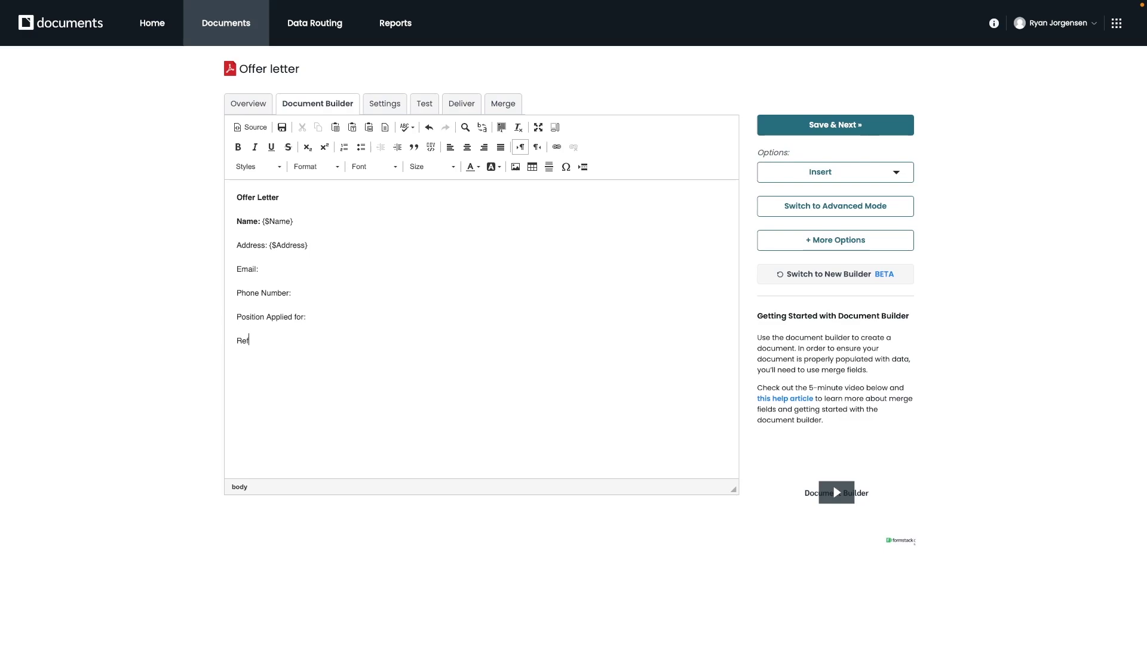
{"action": "type", "text": "erences"}
{"action": "key", "text": "BackSpace"}
- Insert the Email and Phone1 merge fields after their labels
{"action": "left_click", "coordinate": [848, 172]}
{"action": "left_click", "coordinate": [788, 192]}
{"action": "type", "text": "Email"}
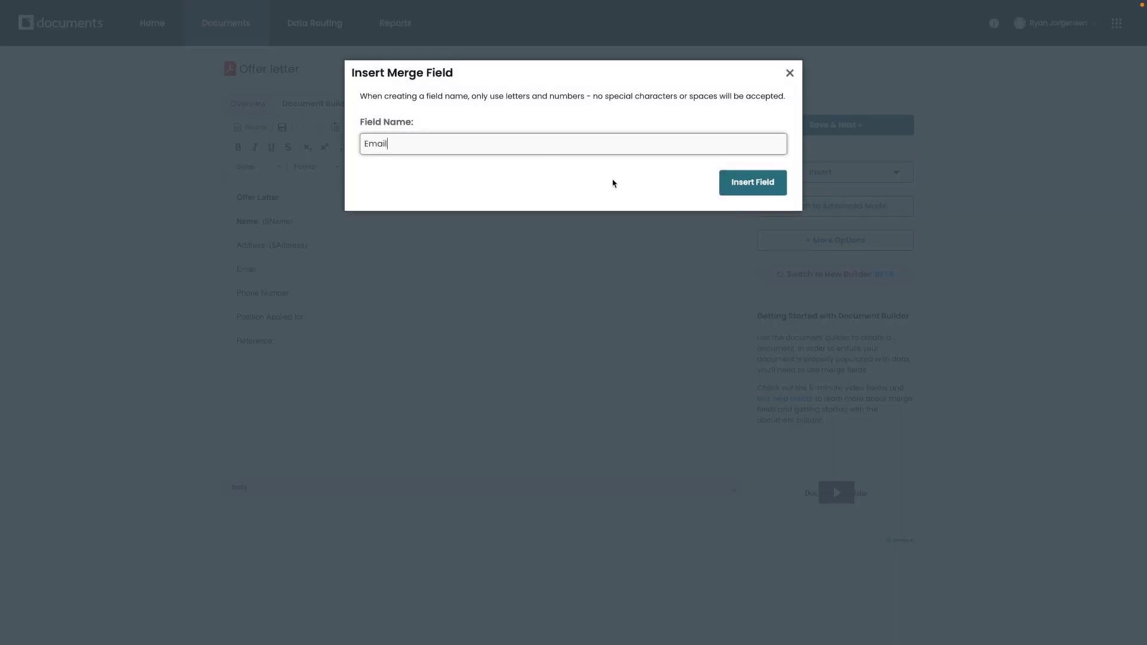
{"action": "left_click", "coordinate": [752, 182]}
{"action": "left_click", "coordinate": [312, 299]}
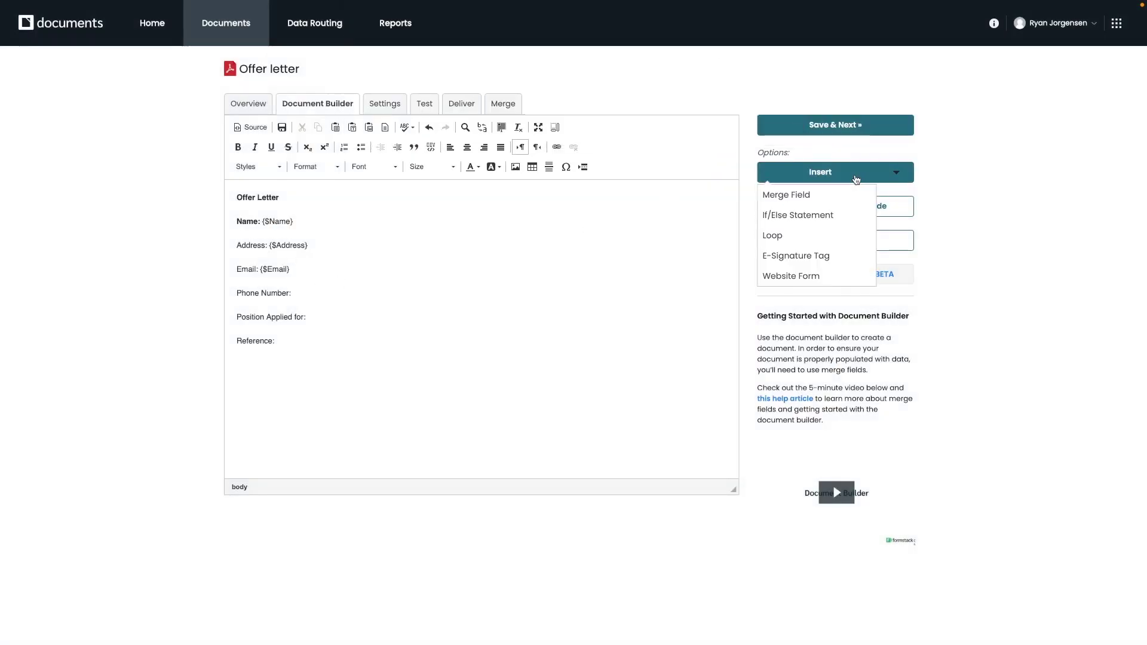
{"action": "left_click", "coordinate": [824, 195]}
{"action": "left_click", "coordinate": [729, 148]}
{"action": "type", "text": "Ph"}
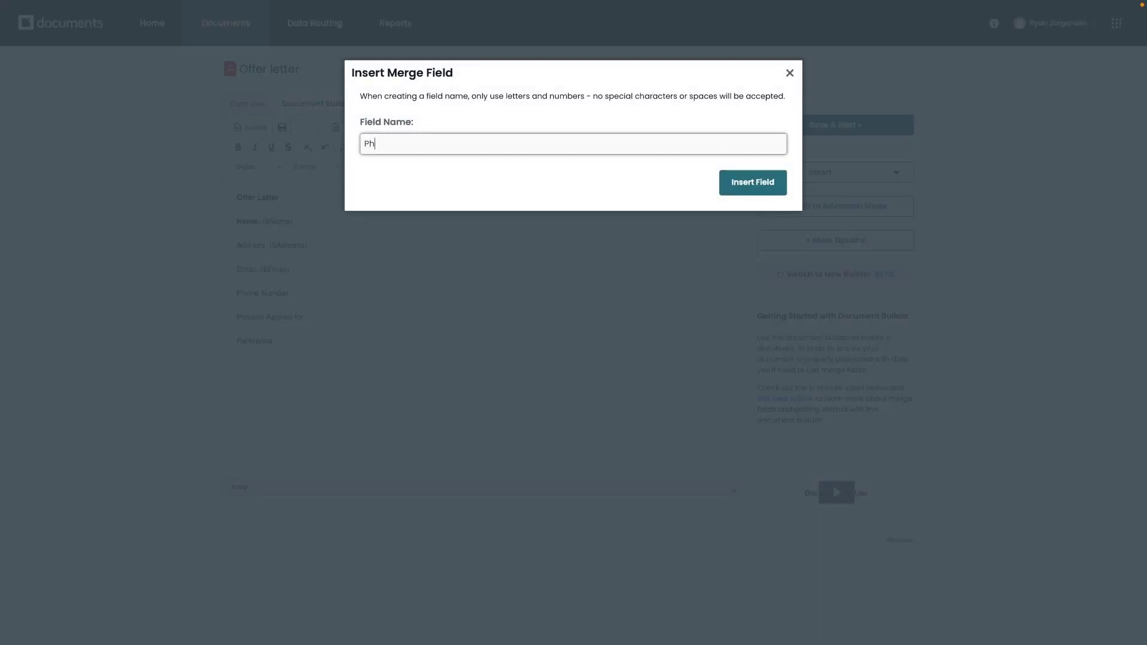
{"action": "type", "text": "one1"}
{"action": "key", "text": "Return"}
- Insert the Position and Reference merge fields after their labels
{"action": "left_click", "coordinate": [343, 317]}
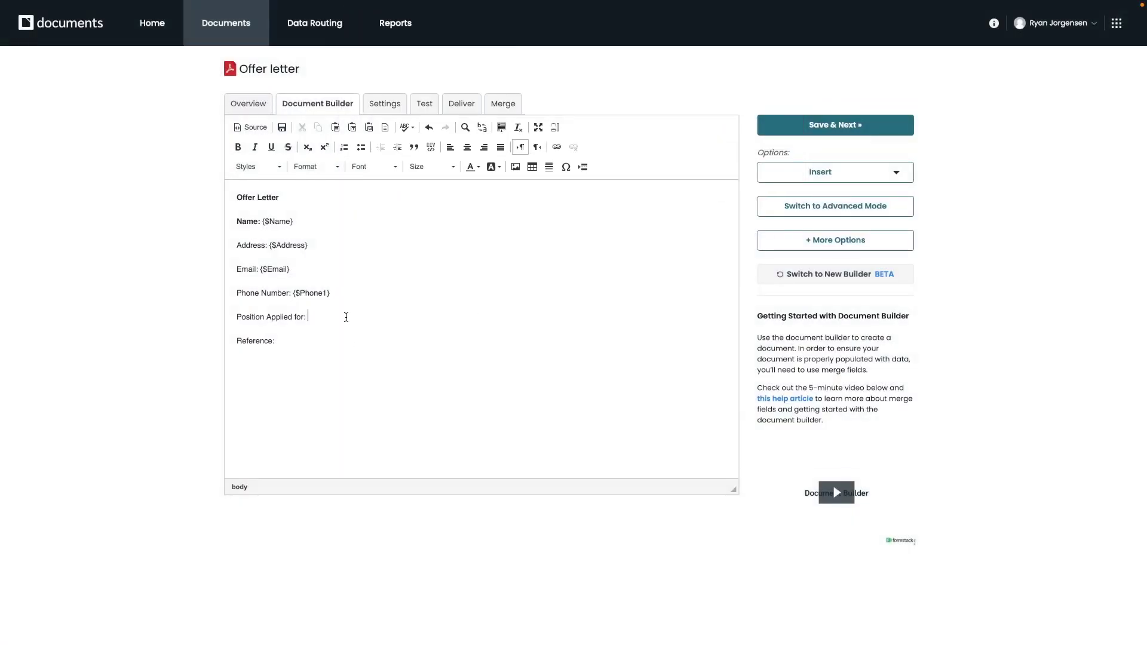
{"action": "left_click", "coordinate": [892, 174]}
{"action": "left_click", "coordinate": [809, 198]}
{"action": "left_click", "coordinate": [428, 144]}
{"action": "type", "text": "Pos"}
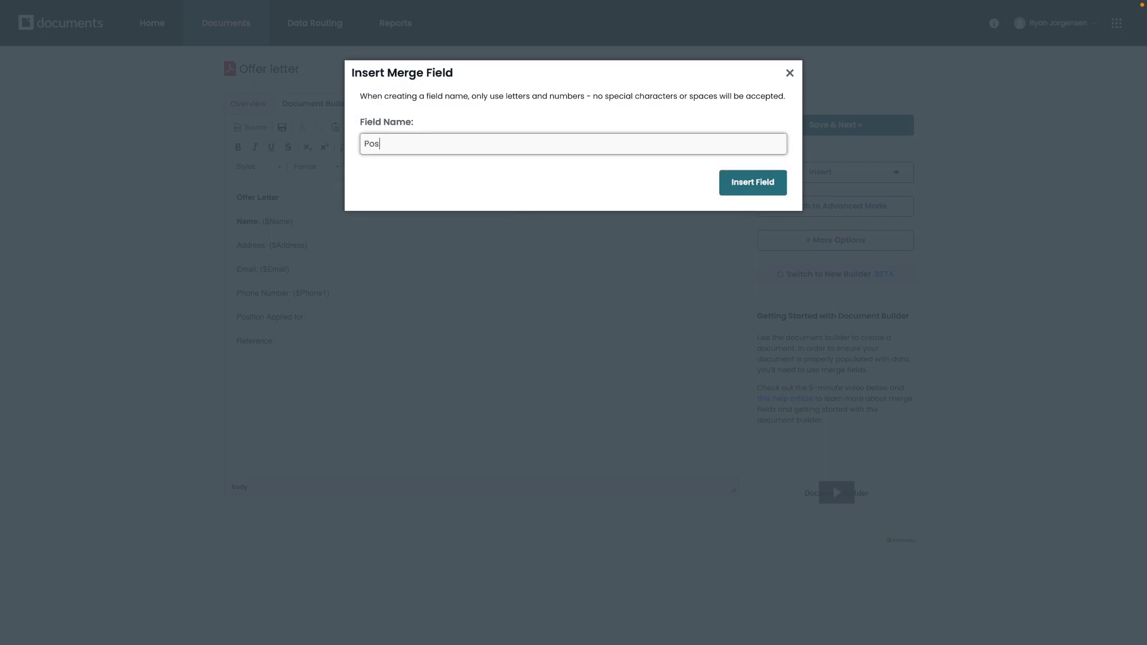
{"action": "type", "text": "ition"}
{"action": "left_click", "coordinate": [714, 182]}
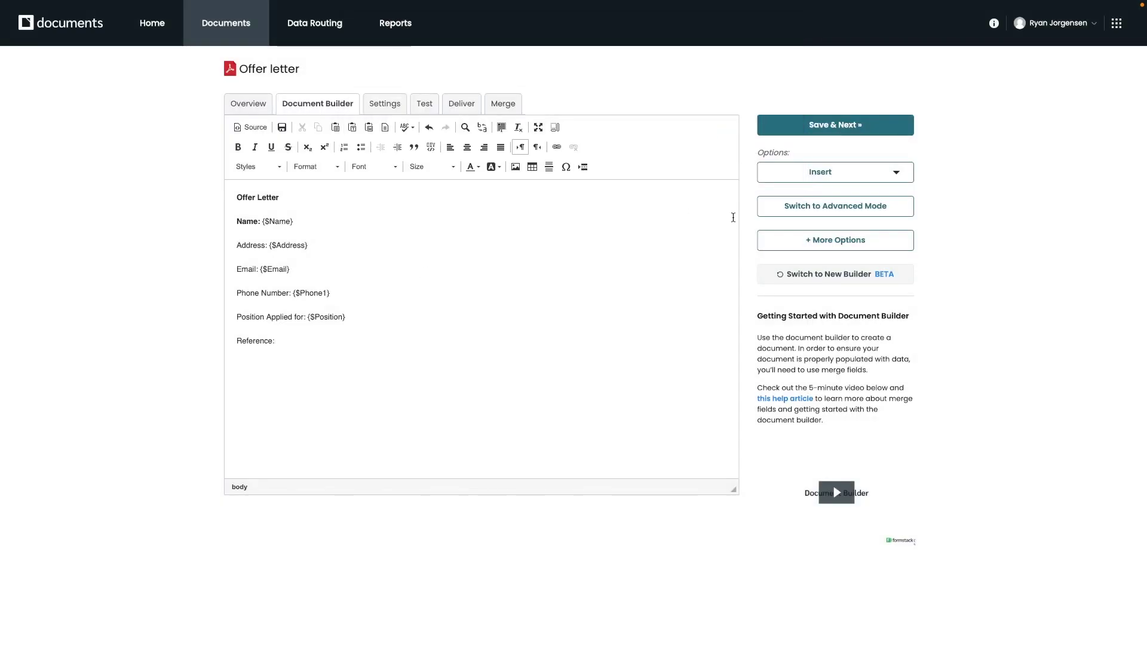
{"action": "left_click", "coordinate": [866, 172]}
{"action": "left_click", "coordinate": [794, 192]}
{"action": "left_click", "coordinate": [452, 144]}
{"action": "type", "text": "Referen"}
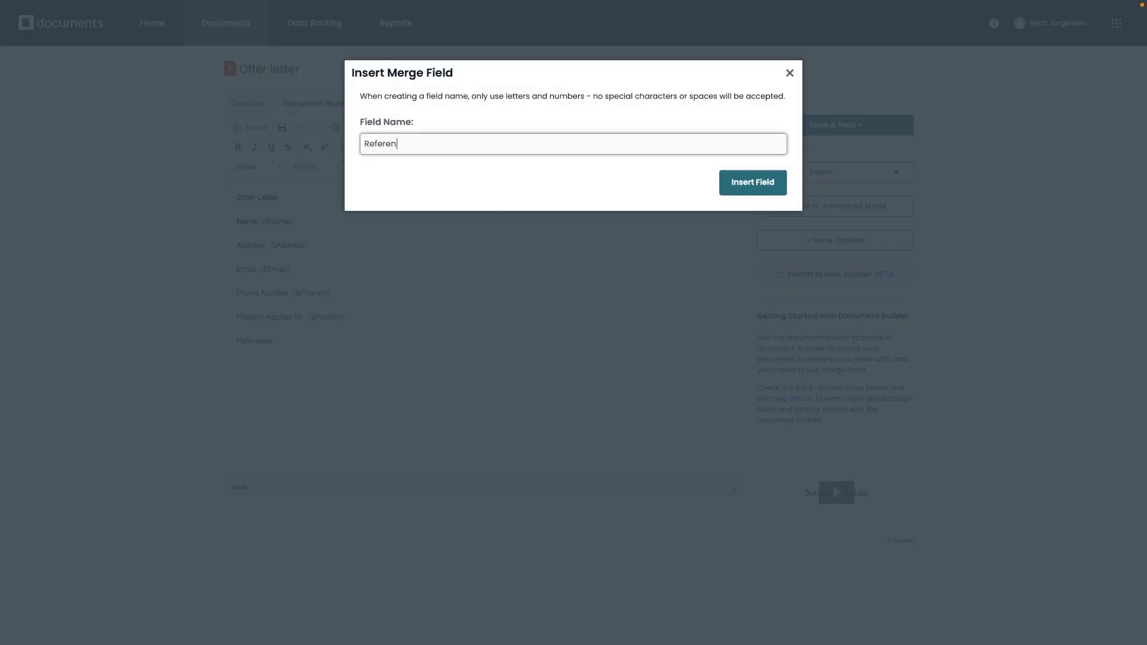
{"action": "type", "text": "ce"}
{"action": "left_click", "coordinate": [752, 182]}
{"action": "left_click_drag", "start_coordinate": [237, 221], "coordinate": [256, 225]}
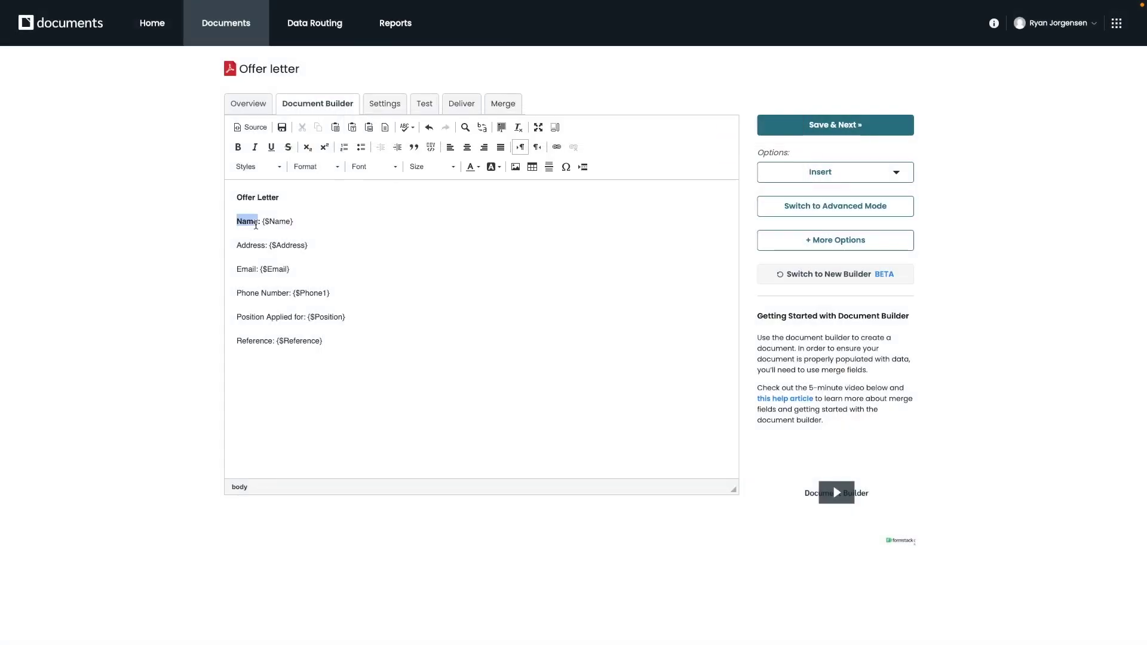
{"action": "left_click", "coordinate": [384, 247]}
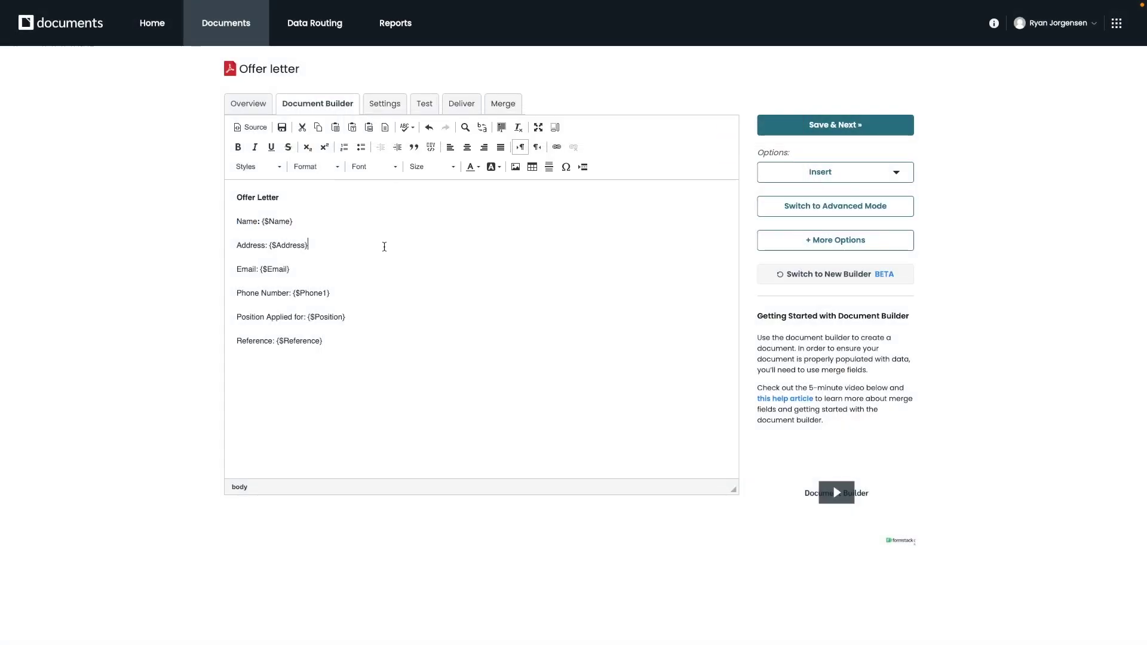
- Add a 'Signature:' line with a Formstack Sign [sig|req|signer1] signature tag
{"action": "left_click", "coordinate": [897, 175]}
{"action": "type", "text": "Signature:"}
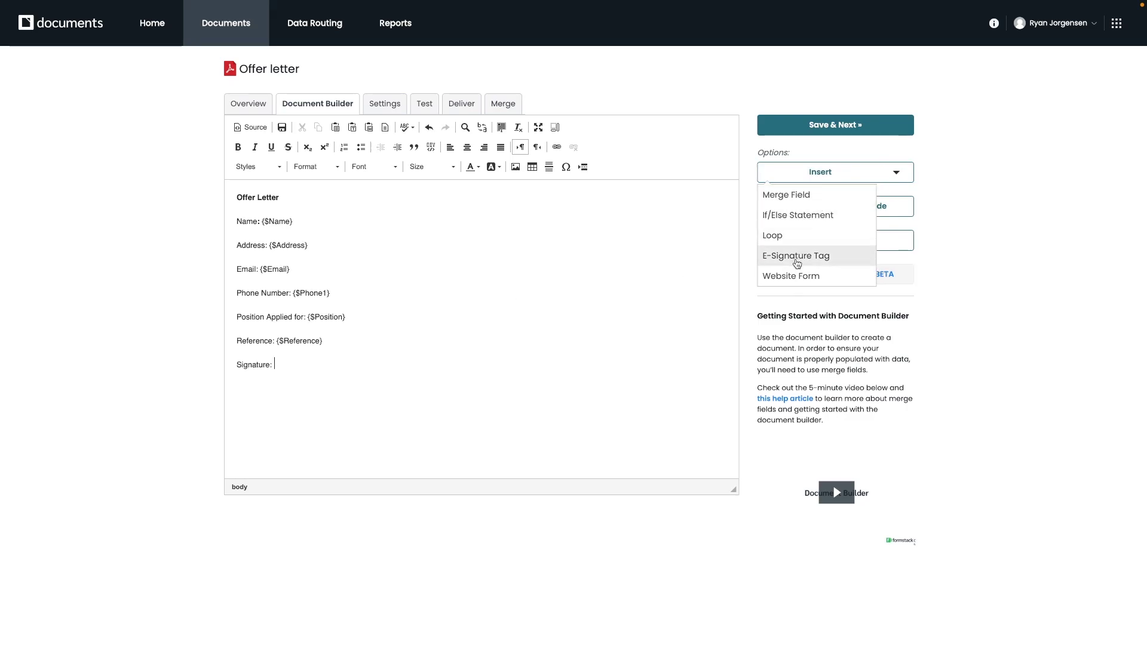
{"action": "left_click", "coordinate": [796, 258]}
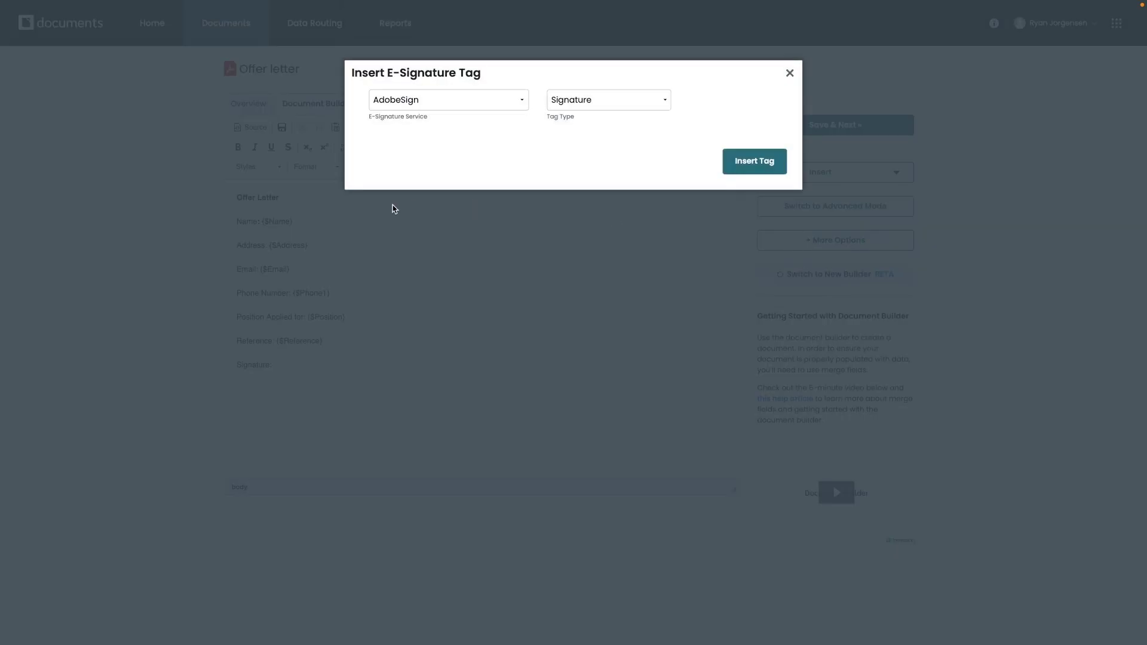
{"action": "left_click", "coordinate": [485, 102]}
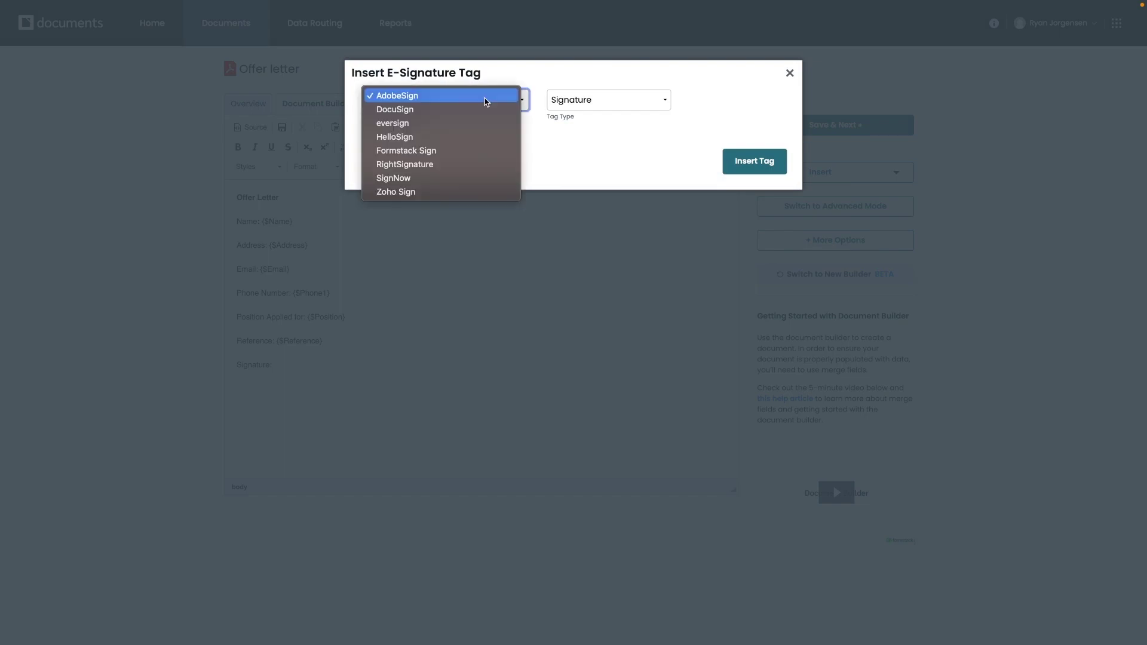
{"action": "left_click", "coordinate": [461, 151]}
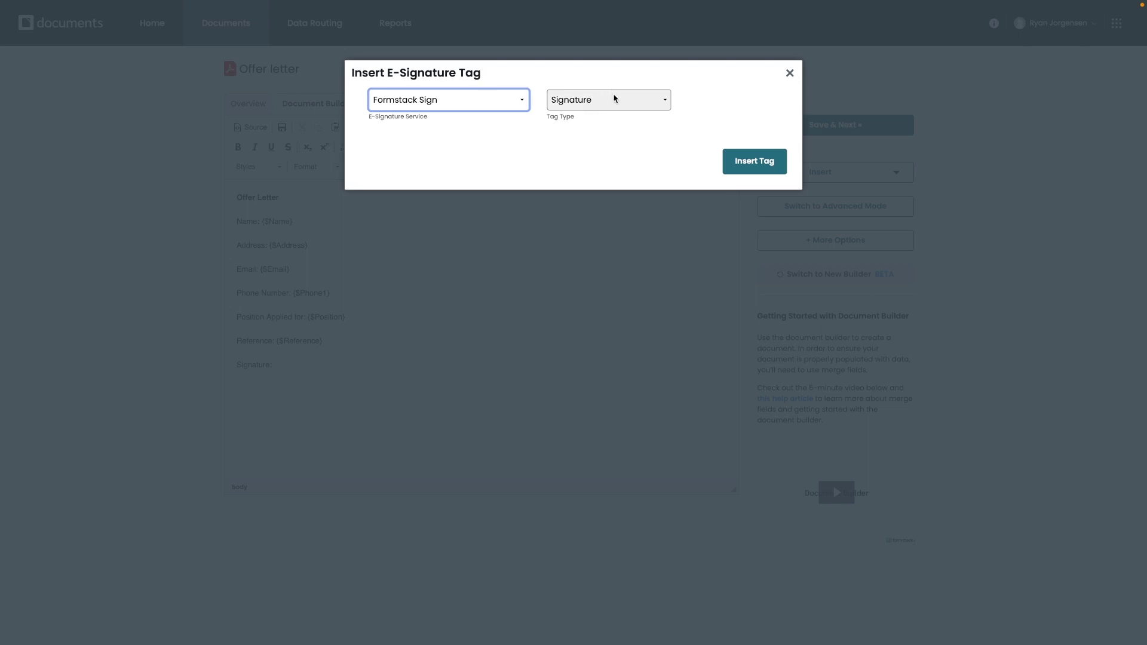
{"action": "left_click", "coordinate": [752, 171]}
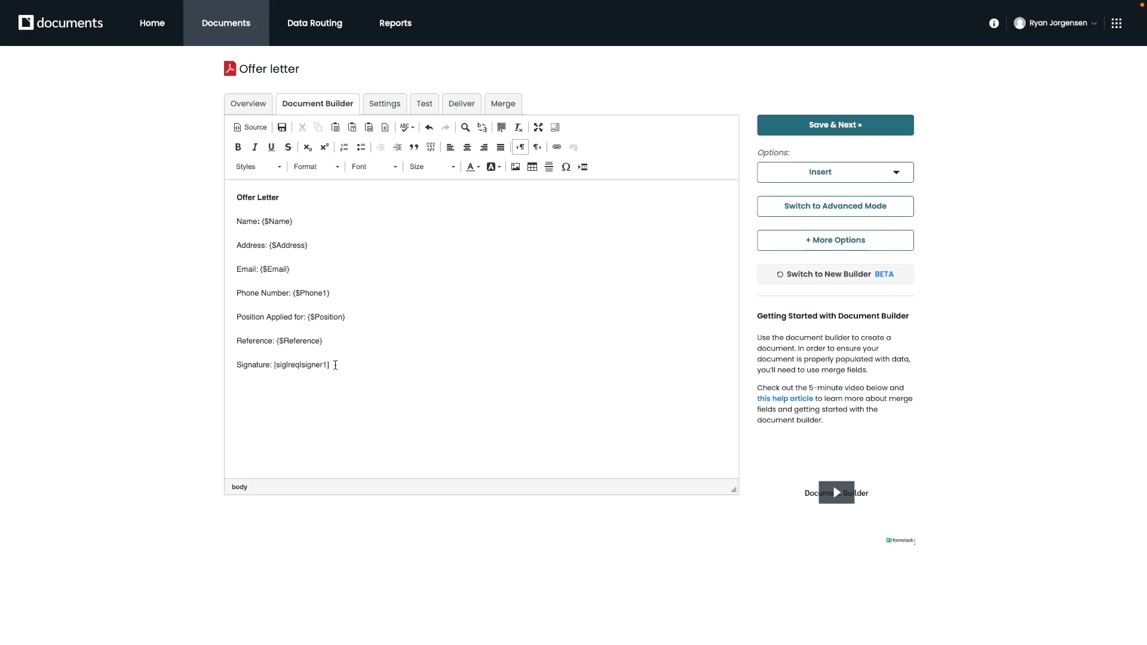
- Try duplicating the signature tag as a signer2 tag, then undo it
{"action": "left_click_drag", "start_coordinate": [334, 365], "coordinate": [272, 365]}
{"action": "key", "text": "ctrl+c"}
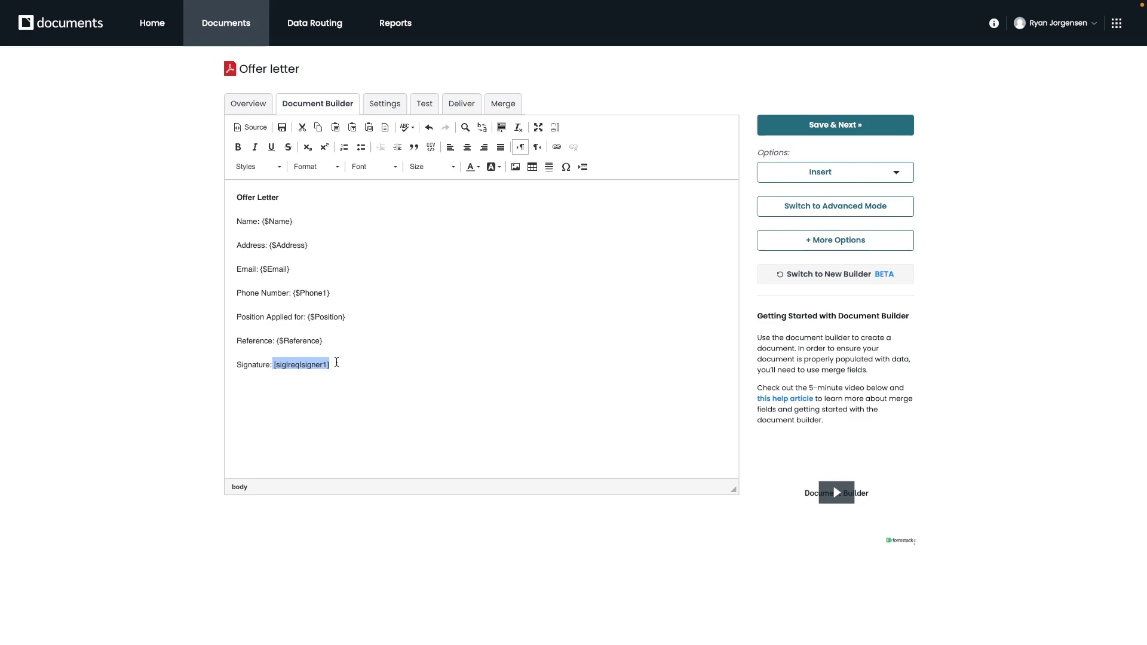
{"action": "key", "text": "End"}
{"action": "key", "text": "ctrl+v"}
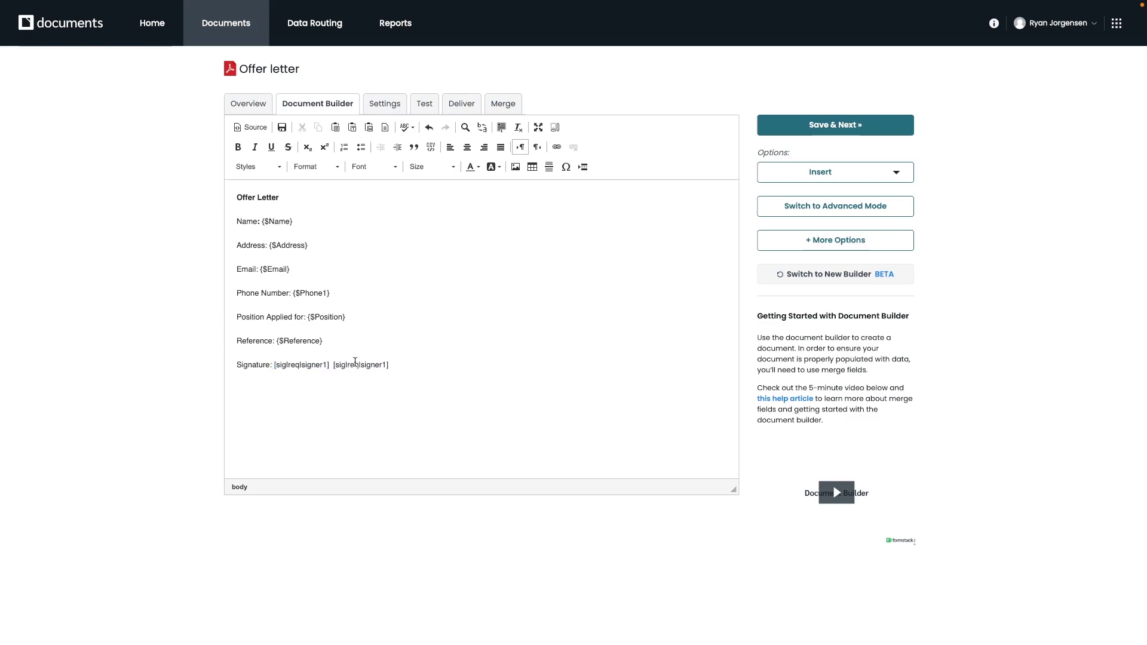
{"action": "key", "text": "ctrl+z"}
{"action": "key", "text": "ctrl+v"}
{"action": "key", "text": "Left"}
{"action": "key", "text": "BackSpace"}
{"action": "type", "text": "2"}
{"action": "key", "text": "ctrl+z"}
{"action": "key", "text": "ctrl+z"}
- Colour the signer1 signature tag white so it is hidden
{"action": "left_click_drag", "start_coordinate": [333, 364], "coordinate": [271, 365]}
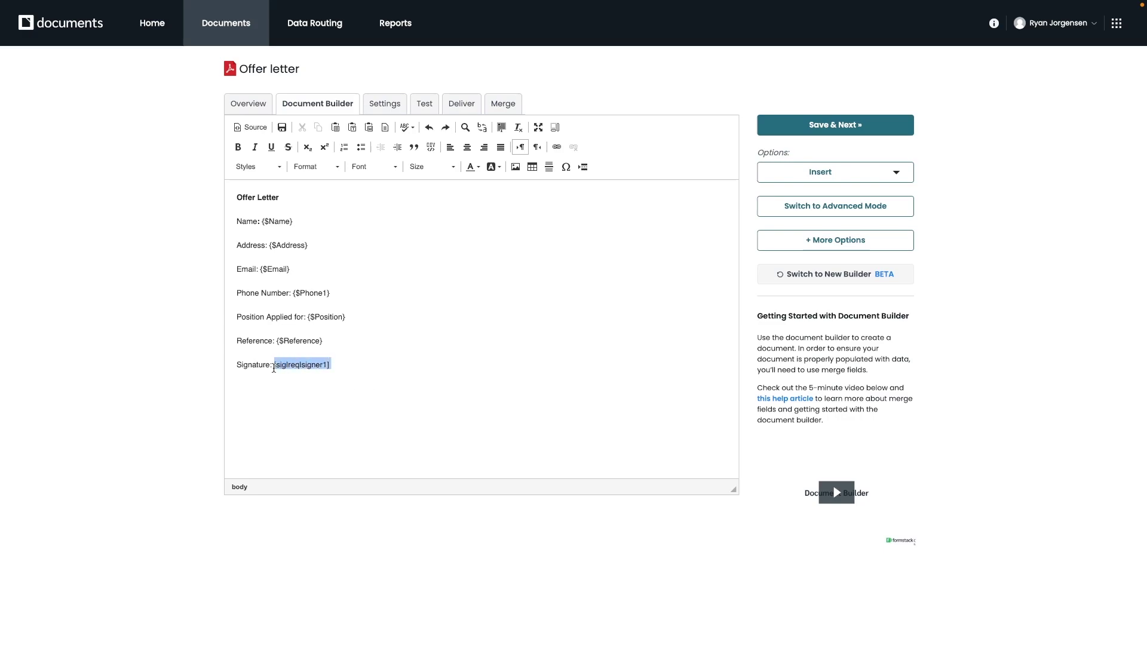
{"action": "left_click", "coordinate": [478, 168]}
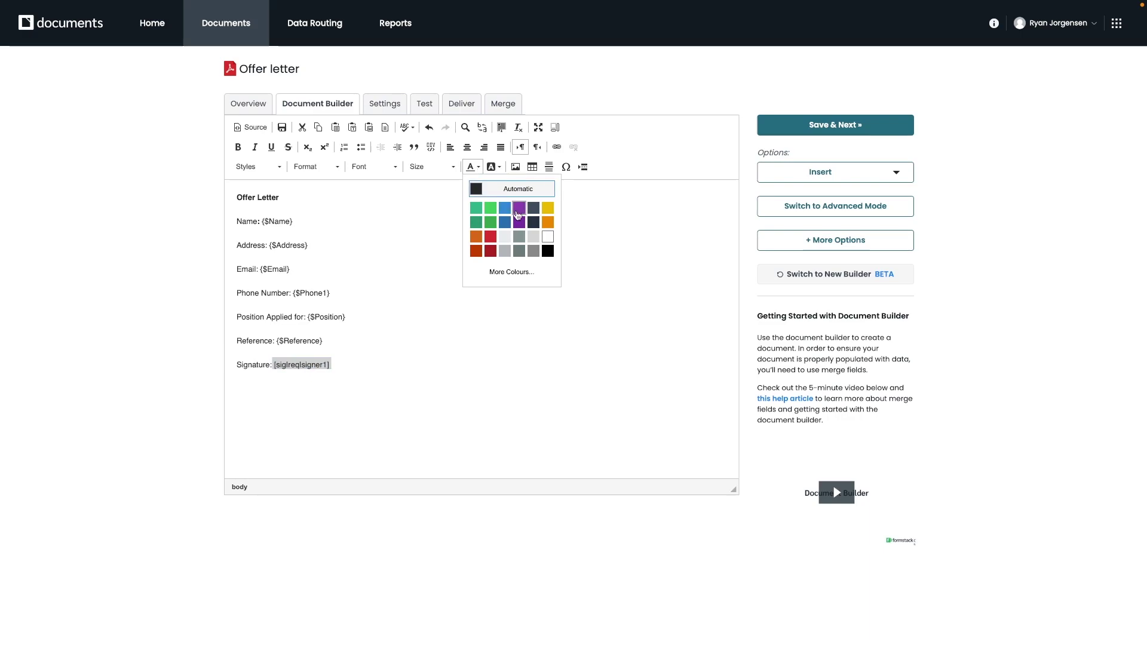
{"action": "left_click", "coordinate": [546, 236]}
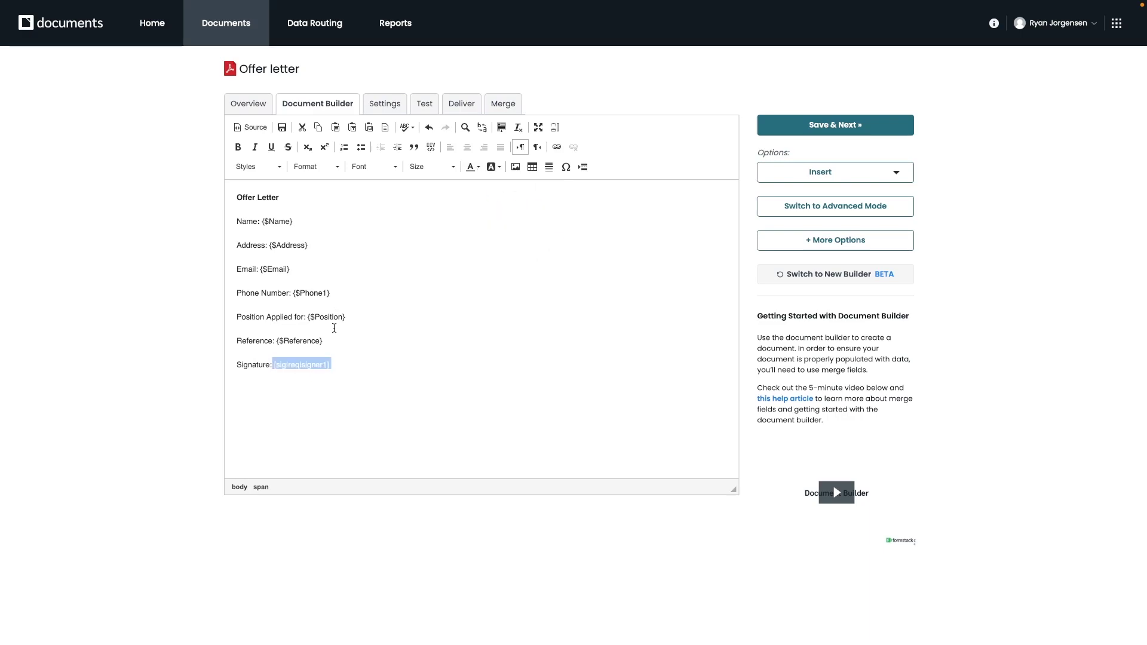
{"action": "left_click", "coordinate": [372, 338]}
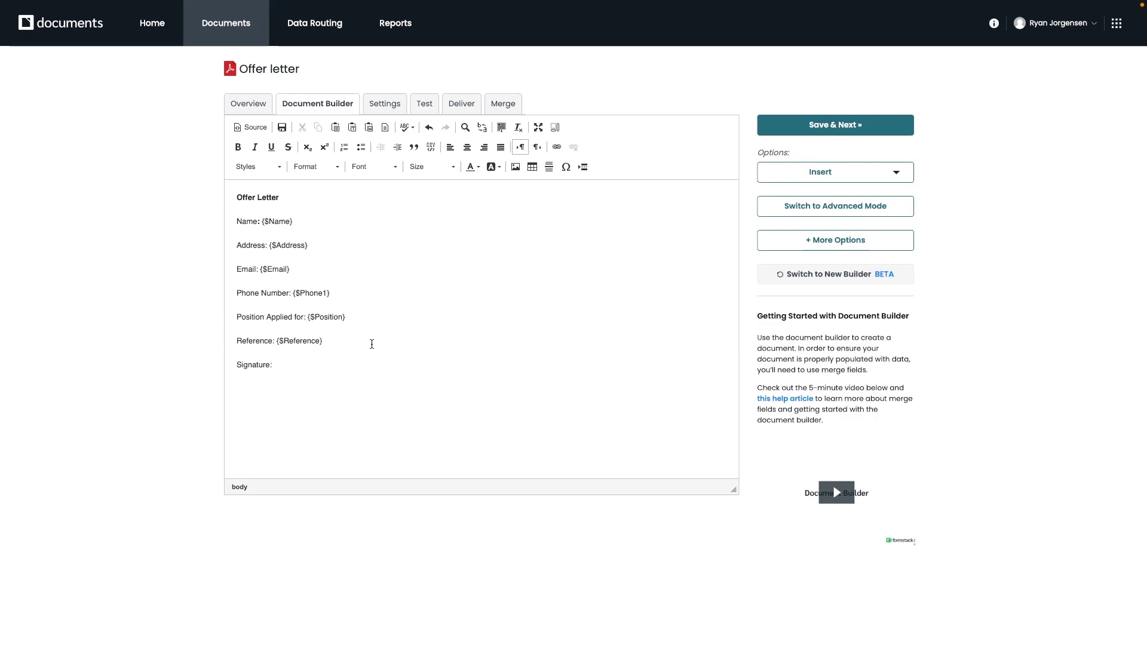
- On a new line, start an if/else statement on field Term1 using Equals
{"action": "key", "text": "Return"}
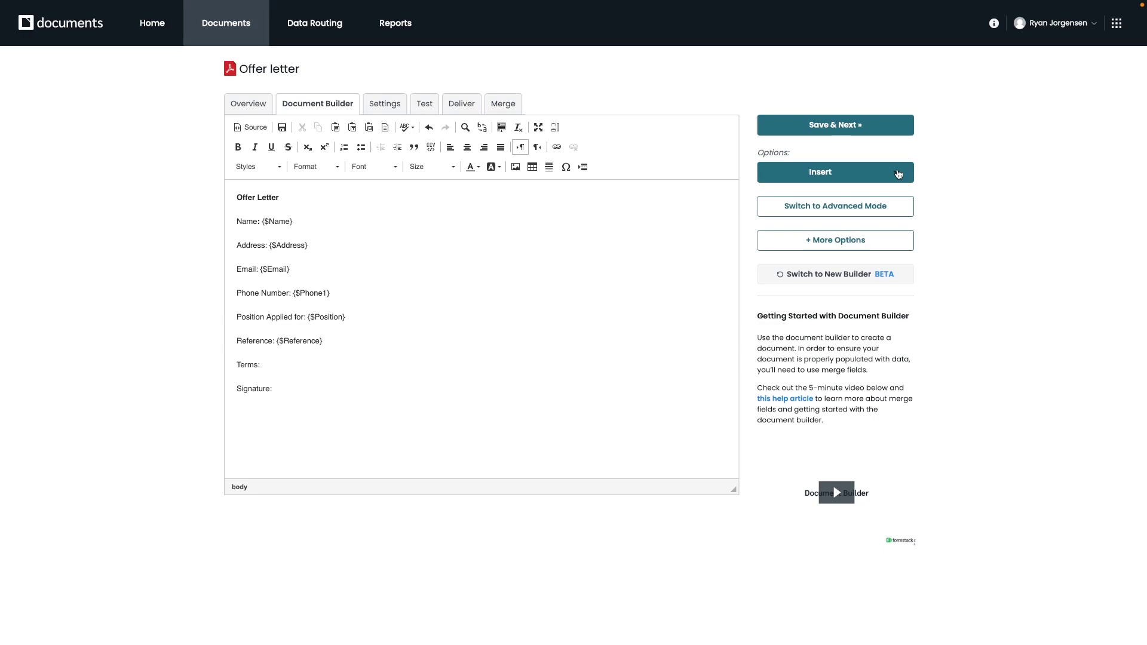
{"action": "left_click", "coordinate": [897, 174]}
{"action": "left_click", "coordinate": [809, 217]}
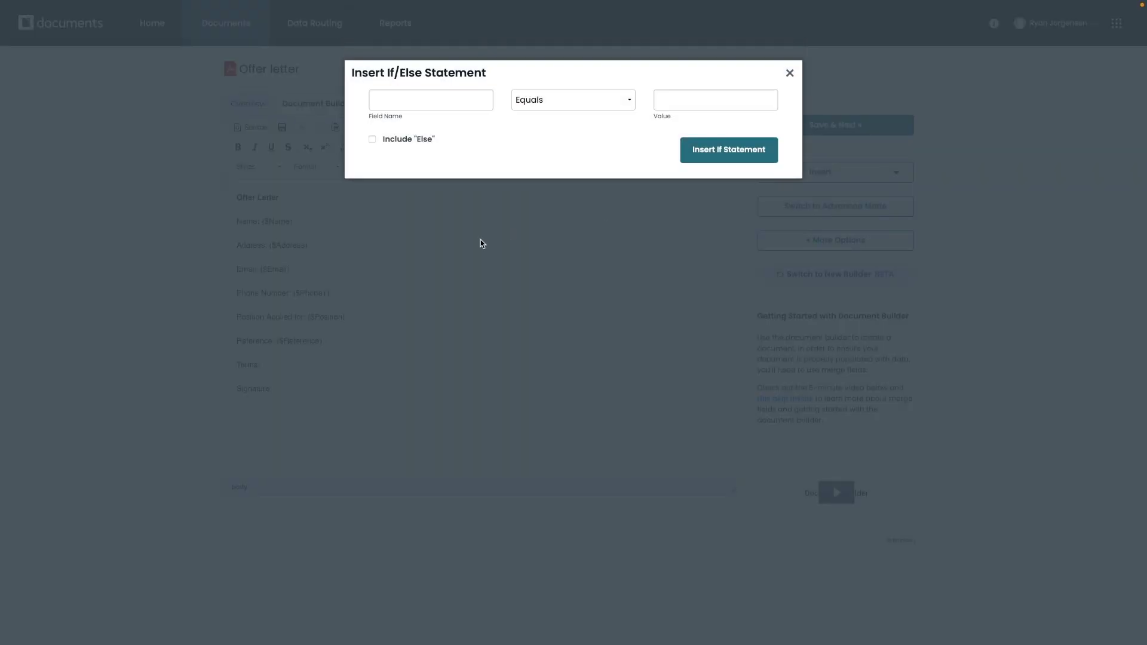
{"action": "left_click", "coordinate": [400, 101]}
{"action": "type", "text": "Te"}
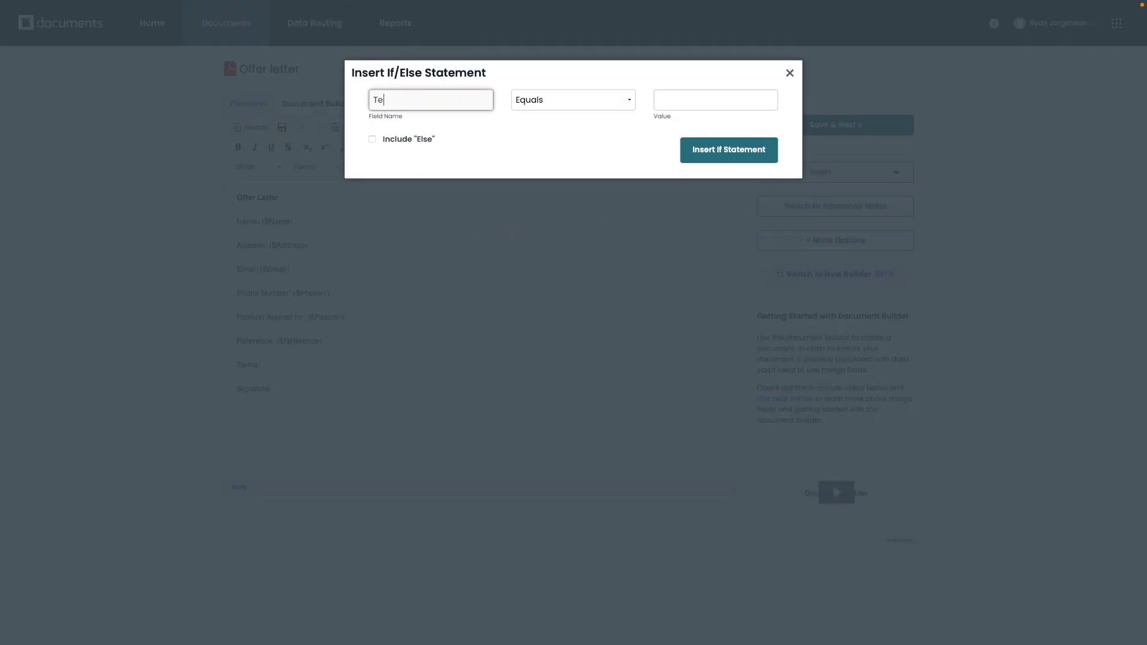
{"action": "type", "text": "rm1"}
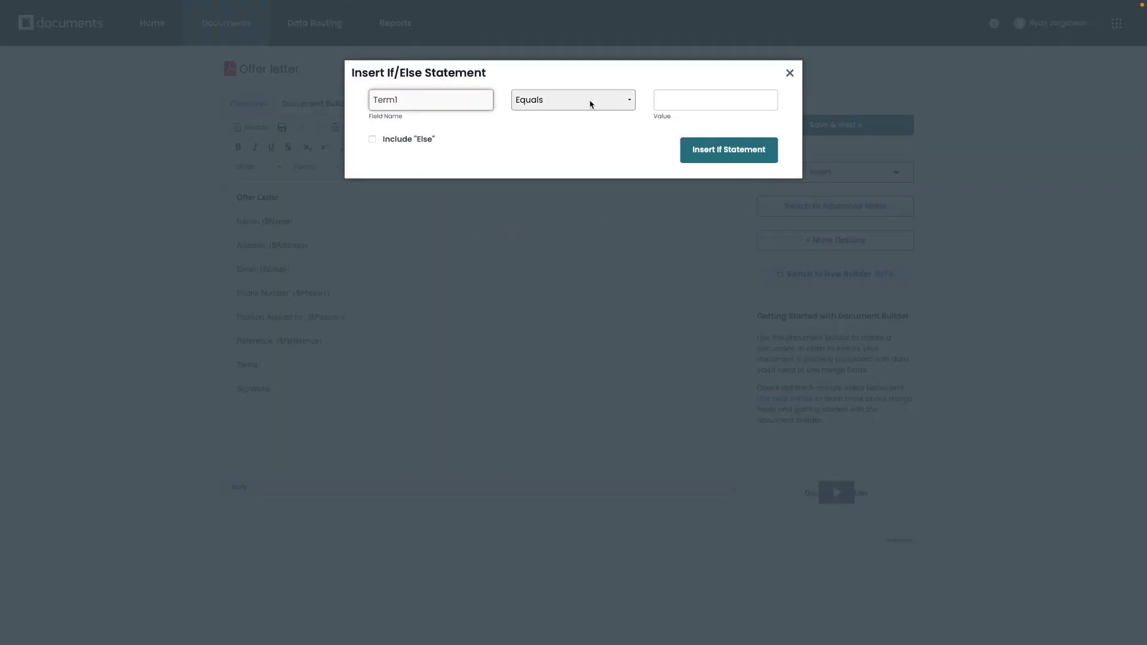
{"action": "left_click", "coordinate": [591, 104]}
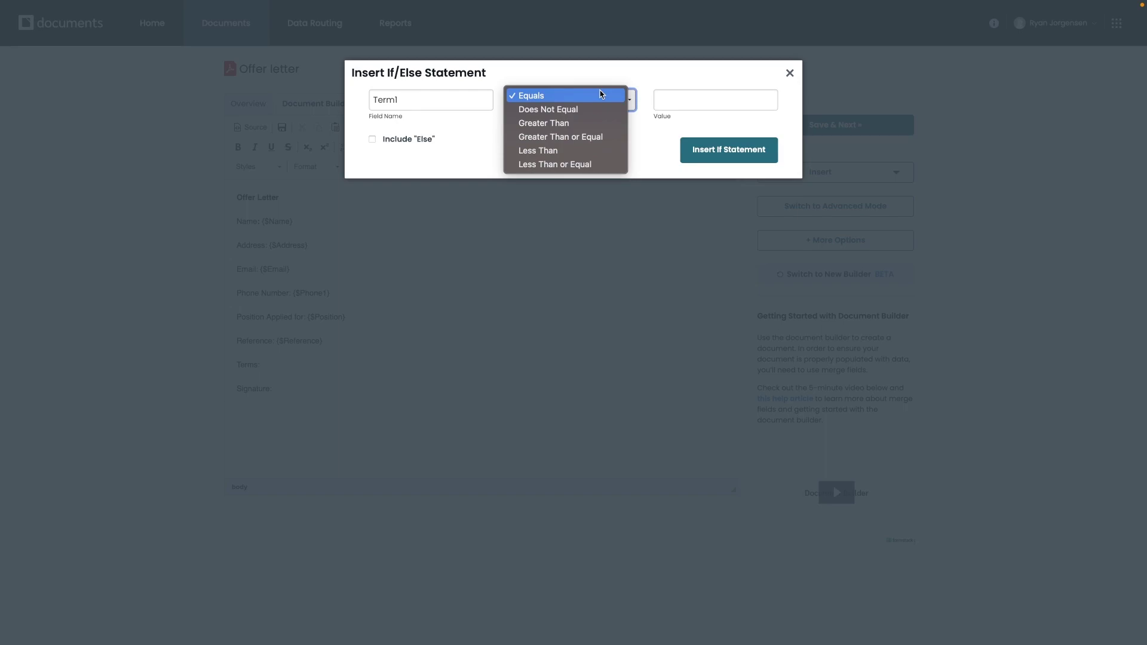
{"action": "left_click", "coordinate": [643, 86]}
- Set the condition value to Yes, insert it, and replace the dots with 'Sample Text'
{"action": "left_click", "coordinate": [684, 101]}
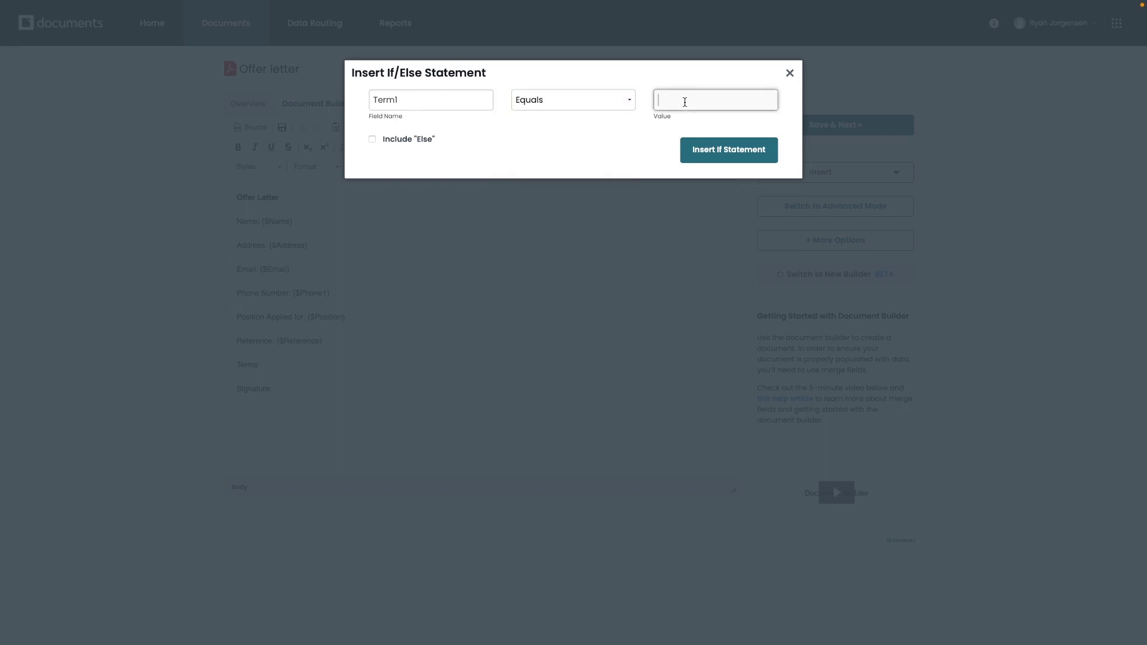
{"action": "type", "text": "Yes"}
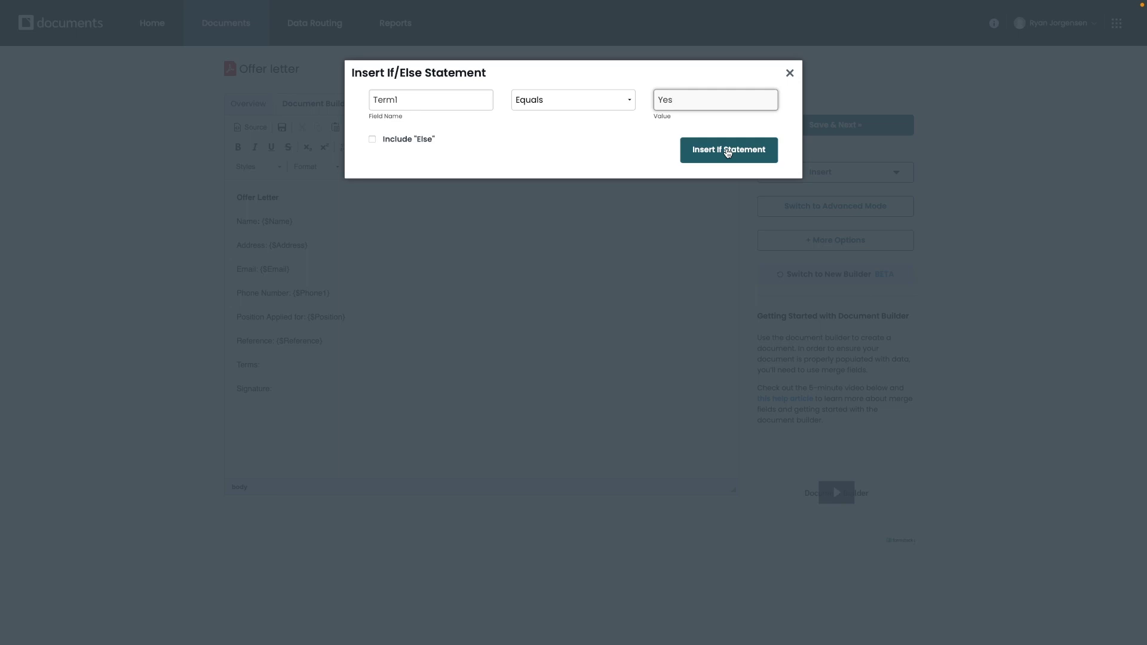
{"action": "left_click", "coordinate": [728, 151]}
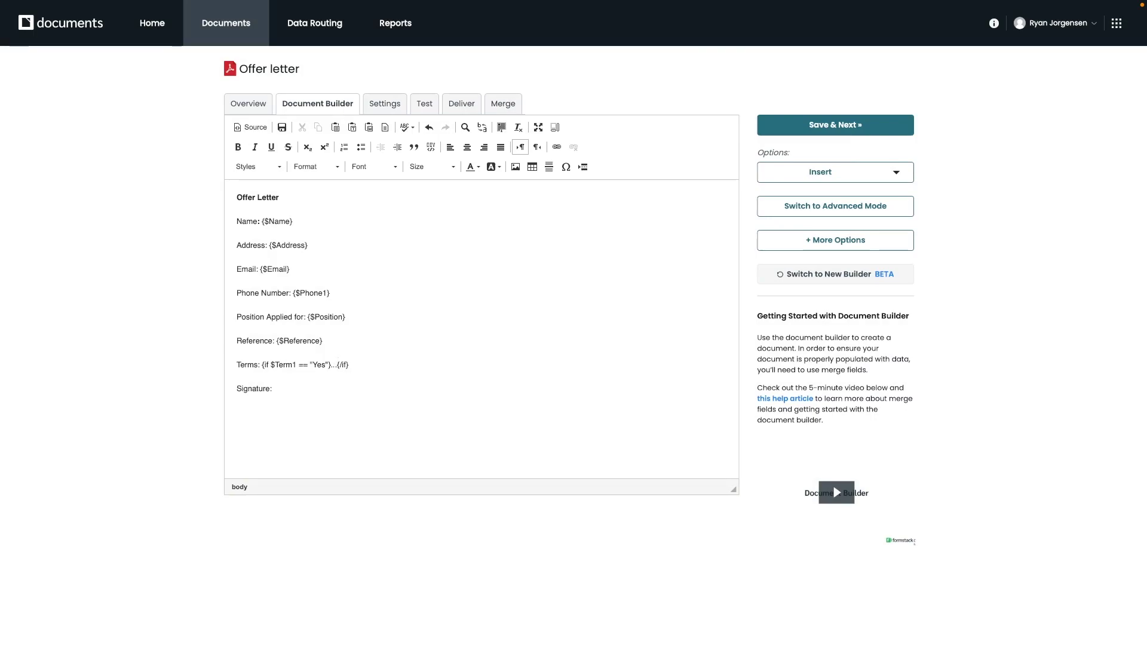
{"action": "left_click", "coordinate": [337, 364]}
{"action": "key", "text": "BackSpace"}
{"action": "key", "text": "BackSpace"}
{"action": "key", "text": "BackSpace"}
{"action": "type", "text": "Sample Text"}
- Save the template, return to its content, and view the version history
{"action": "left_click", "coordinate": [789, 130]}
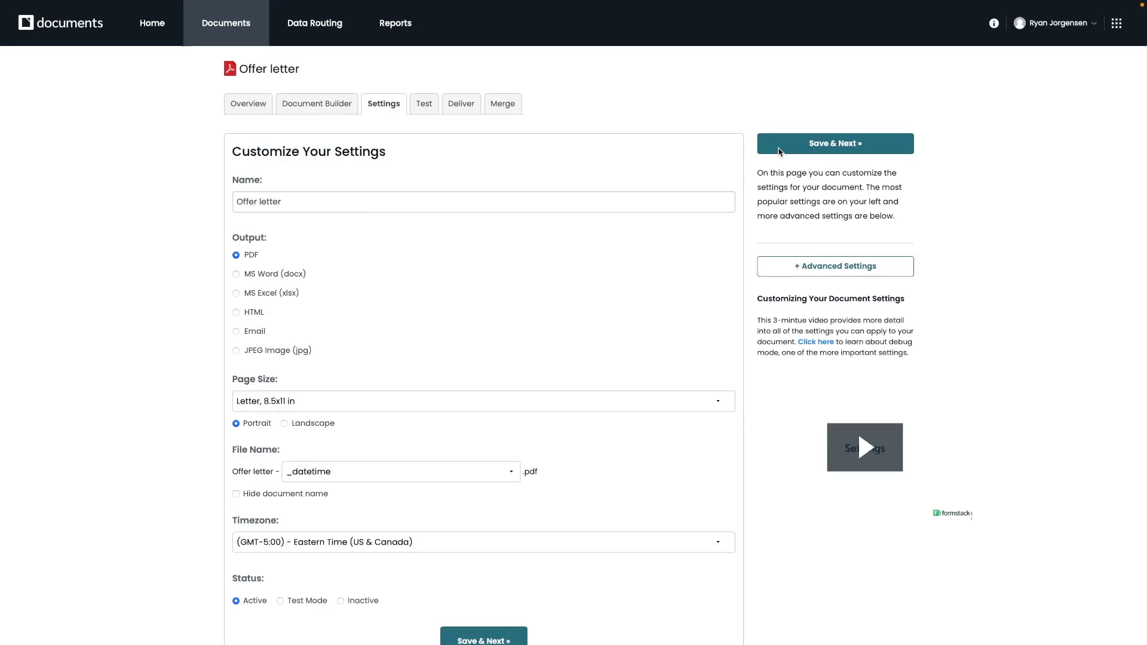
{"action": "left_click", "coordinate": [308, 104]}
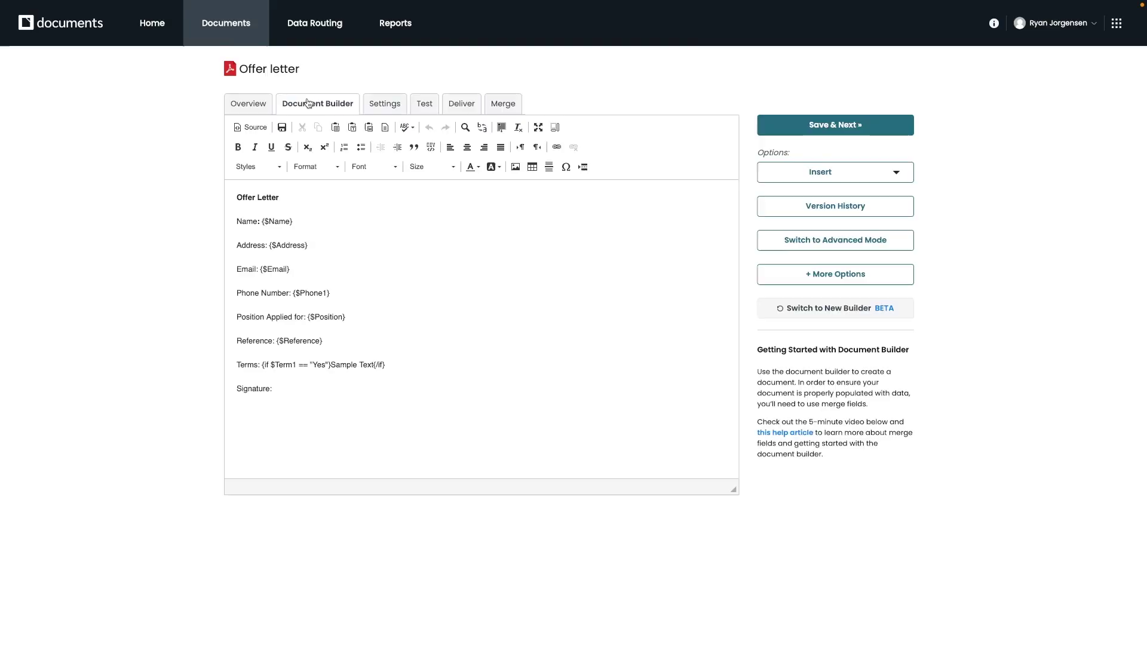
{"action": "left_click", "coordinate": [827, 210]}
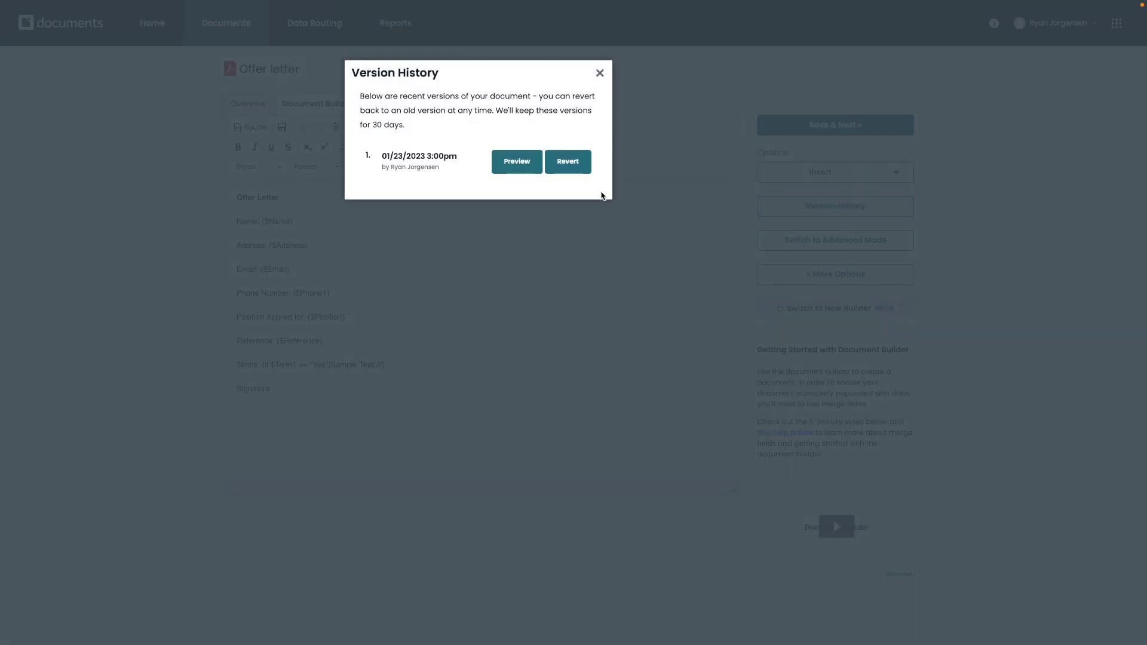
{"action": "left_click", "coordinate": [600, 73]}
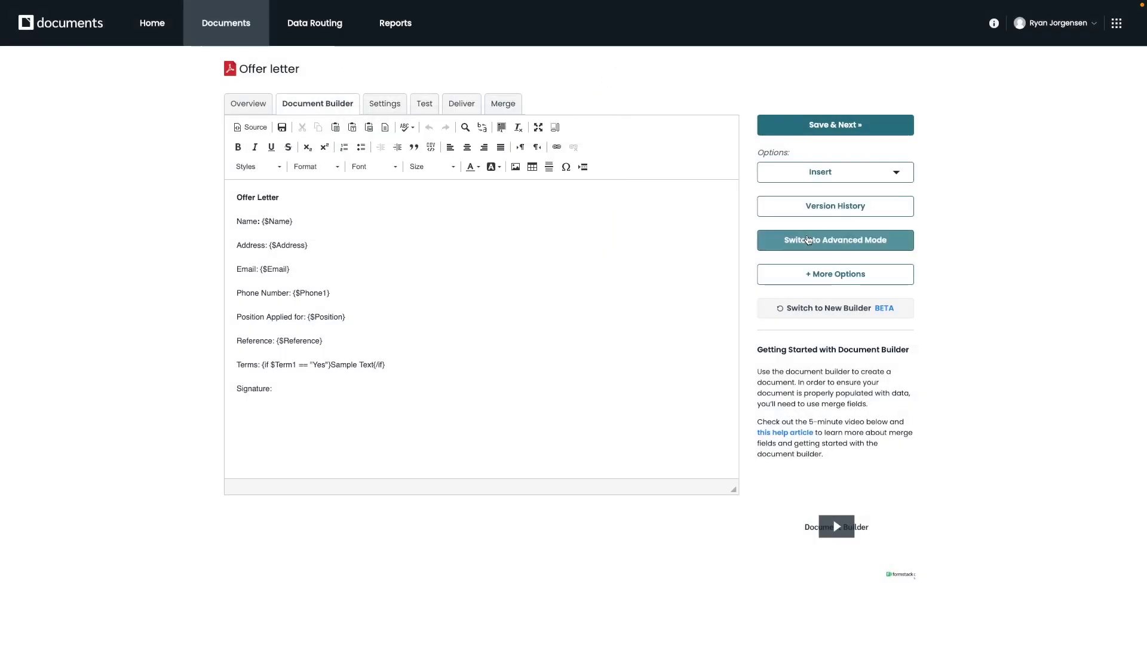
- Check Advanced Mode, header/footer options and the new builder, then use the classic editor
{"action": "left_click", "coordinate": [841, 242]}
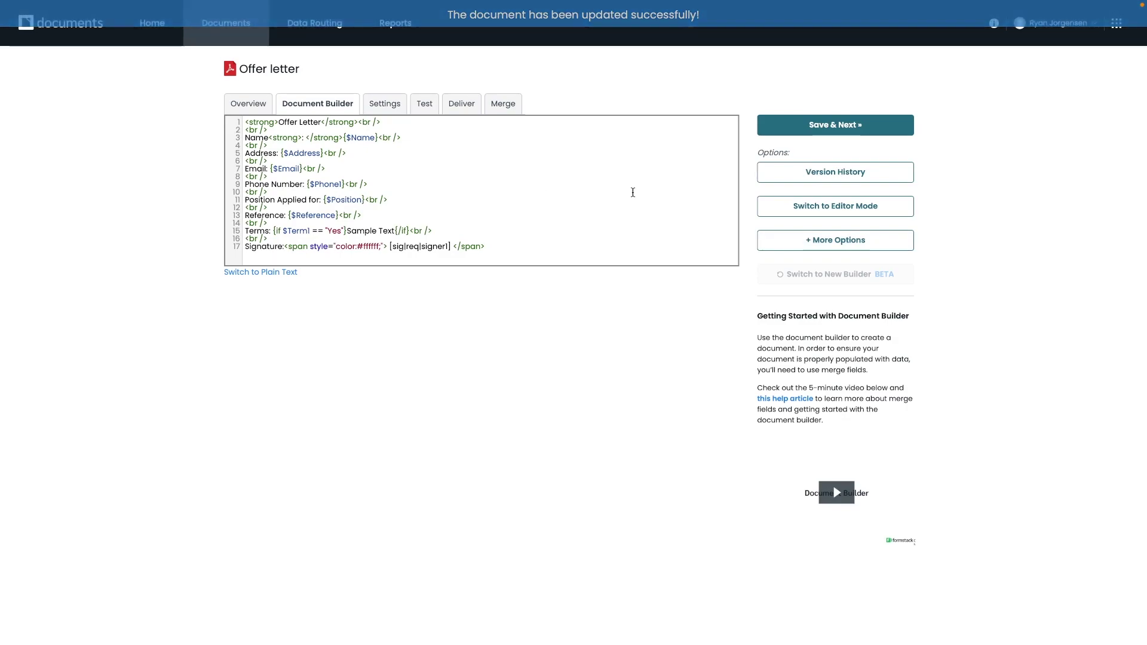
{"action": "left_click", "coordinate": [822, 208]}
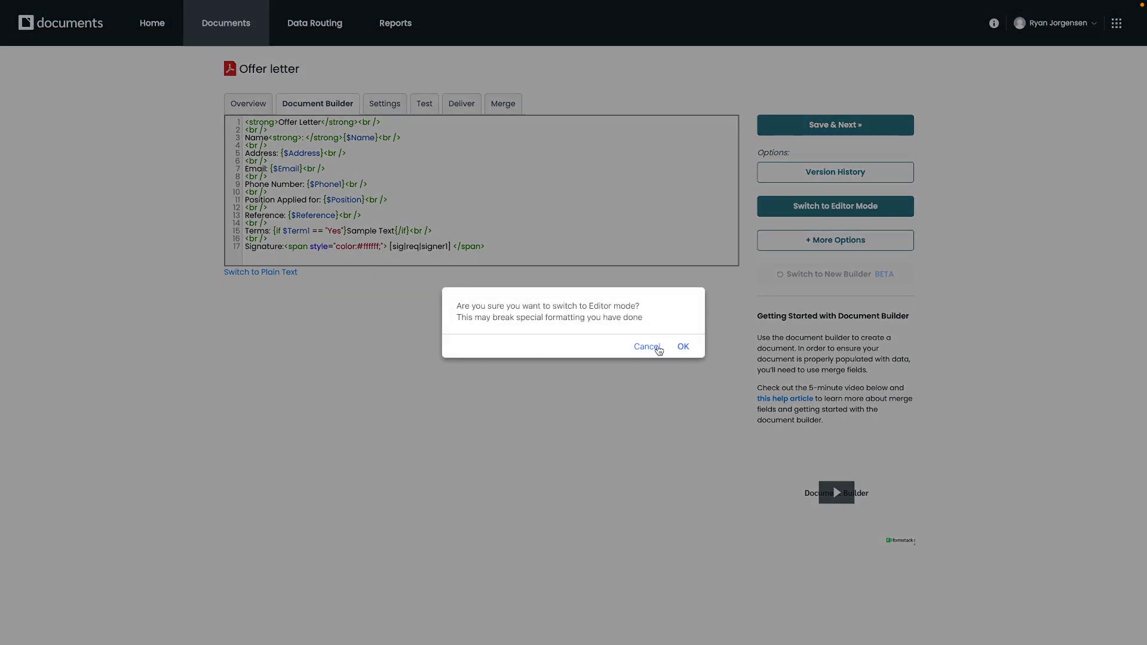
{"action": "left_click", "coordinate": [682, 346]}
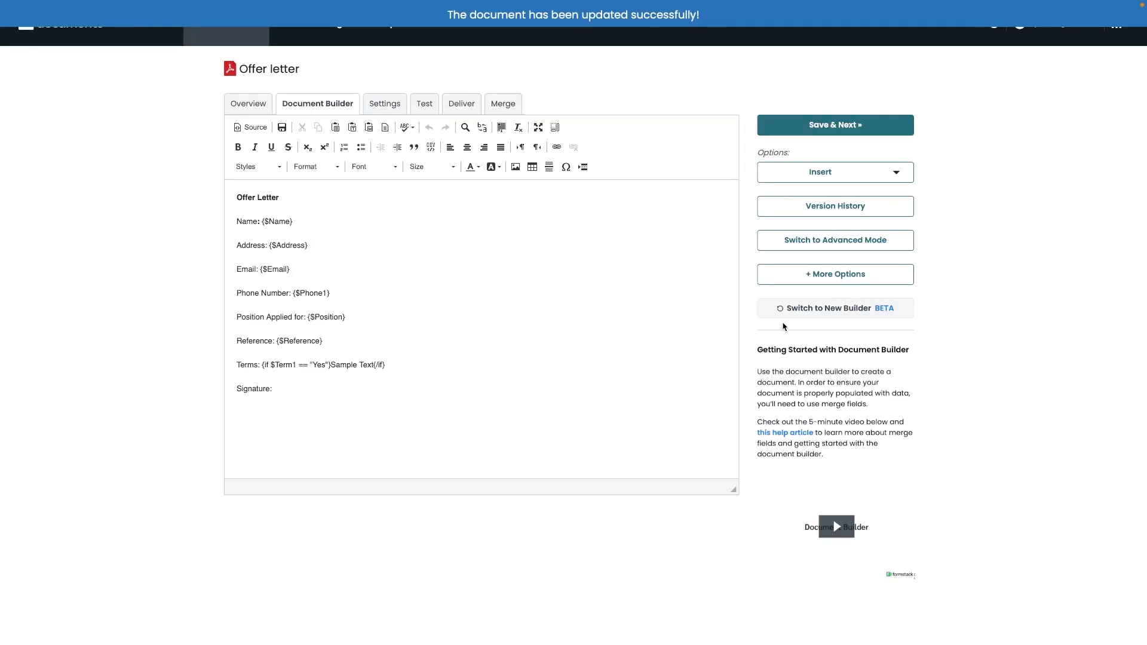
{"action": "left_click", "coordinate": [811, 282]}
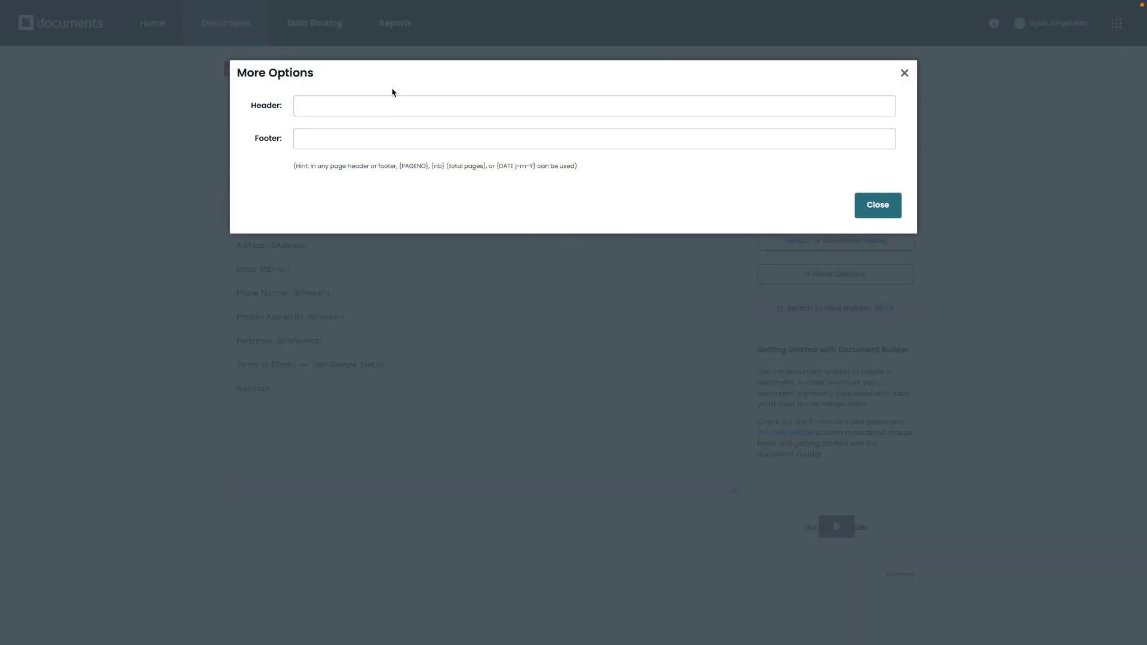
{"action": "left_click", "coordinate": [896, 208]}
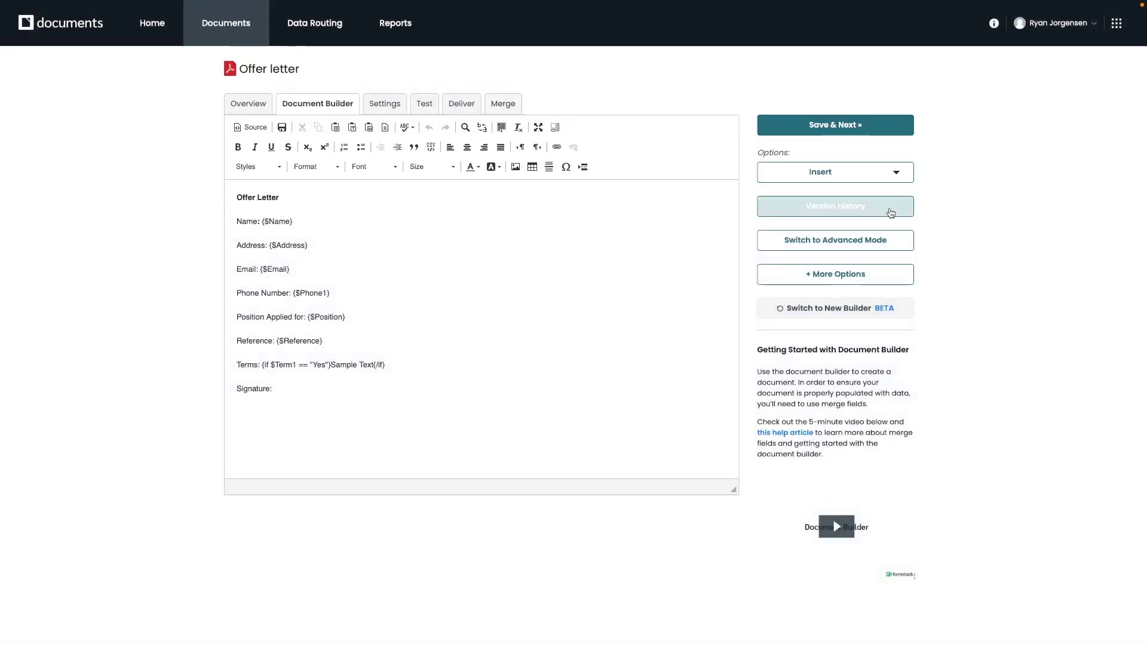
{"action": "left_click", "coordinate": [843, 313]}
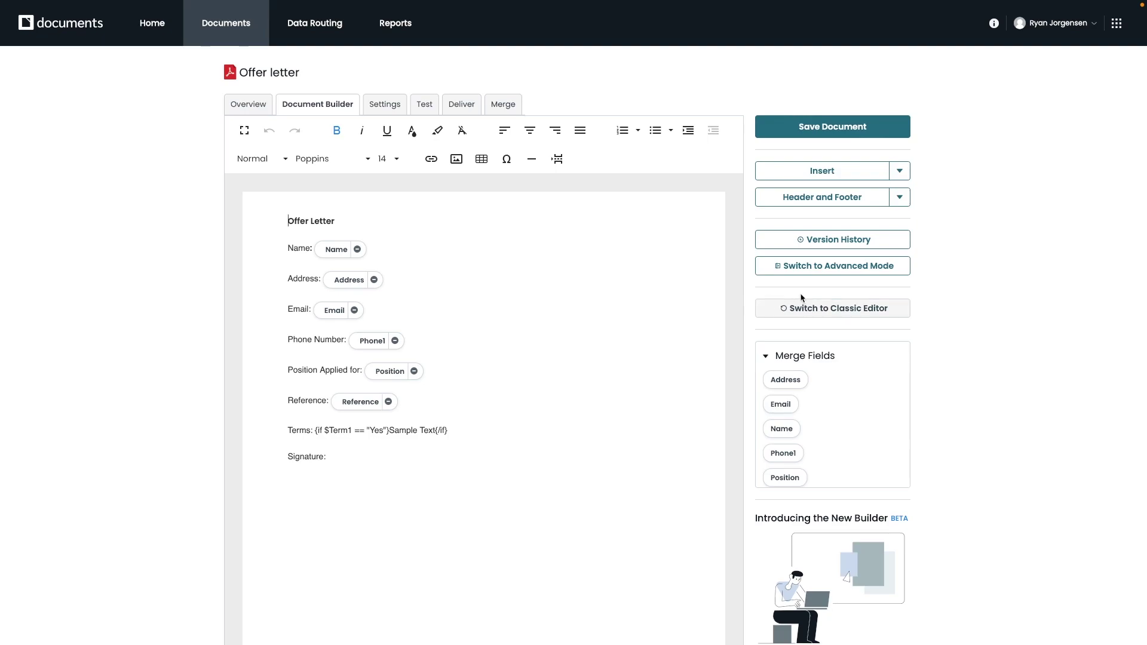
{"action": "left_click", "coordinate": [830, 309]}
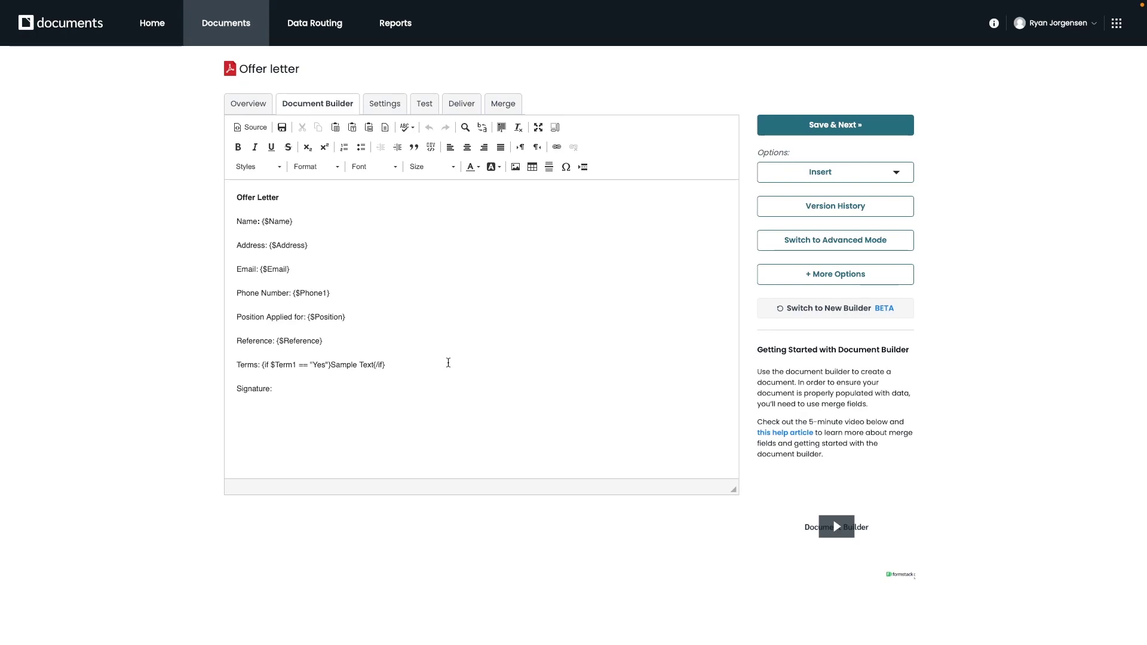
- In the offer letter's Settings, change the file name suffix from _datetime to Name
{"action": "left_click", "coordinate": [384, 108]}
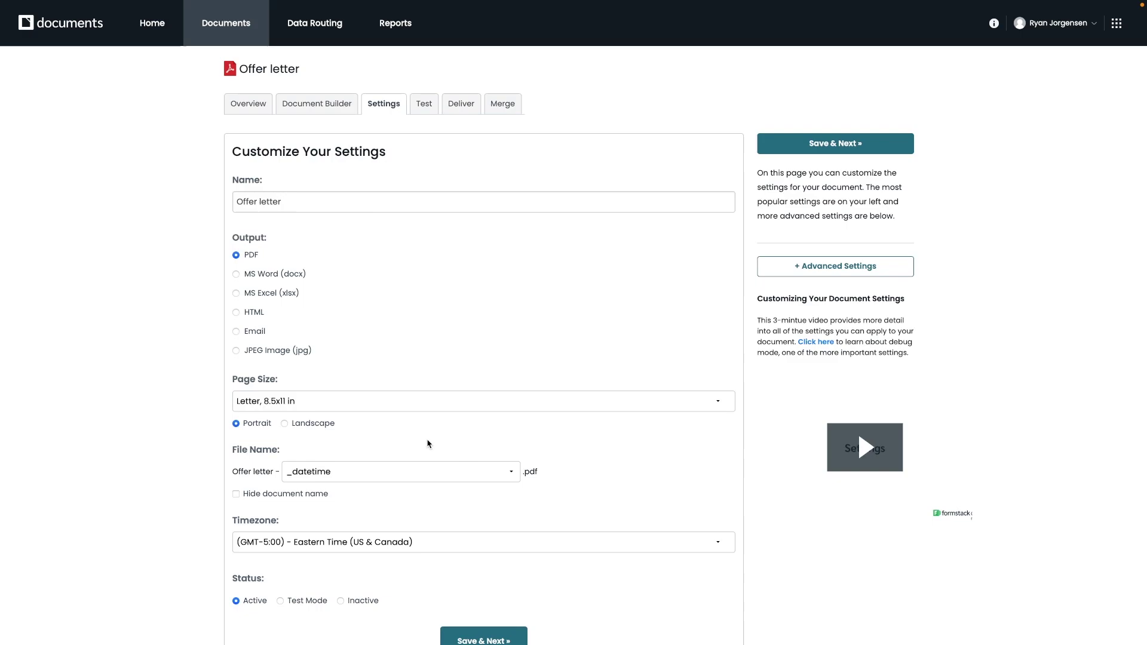
{"action": "scroll", "coordinate": [428, 444], "scroll_direction": "down", "scroll_amount": 1}
{"action": "scroll", "coordinate": [428, 443], "scroll_direction": "down", "scroll_amount": 1}
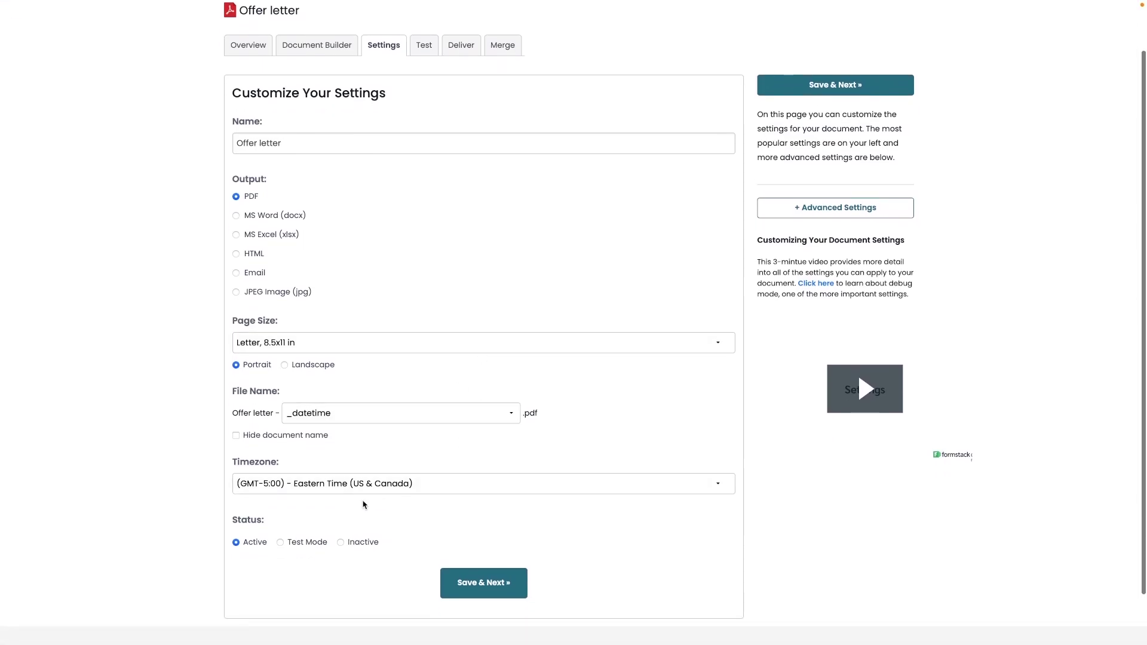
{"action": "scroll", "coordinate": [400, 452], "scroll_direction": "up", "scroll_amount": 1}
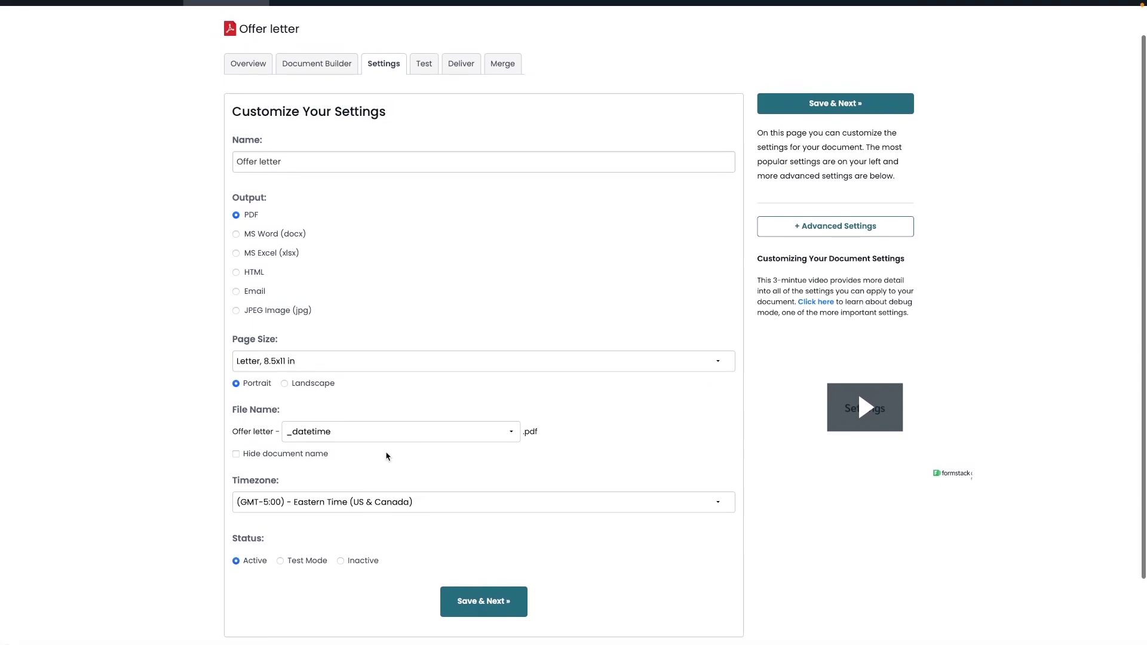
{"action": "left_click", "coordinate": [511, 432]}
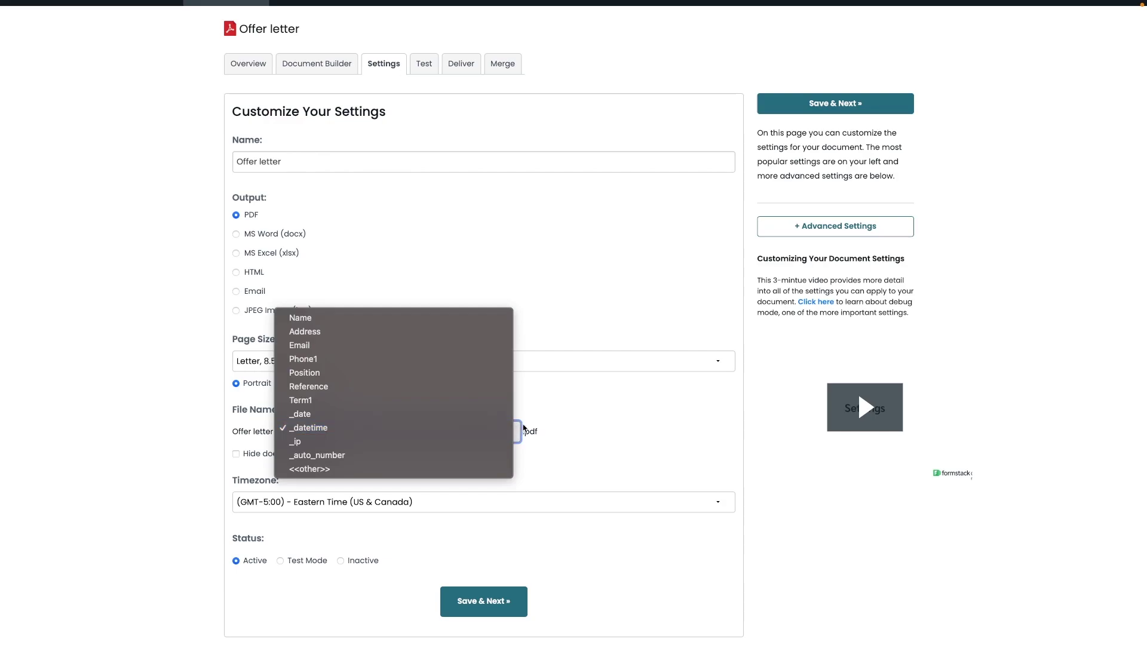
{"action": "left_click", "coordinate": [386, 322]}
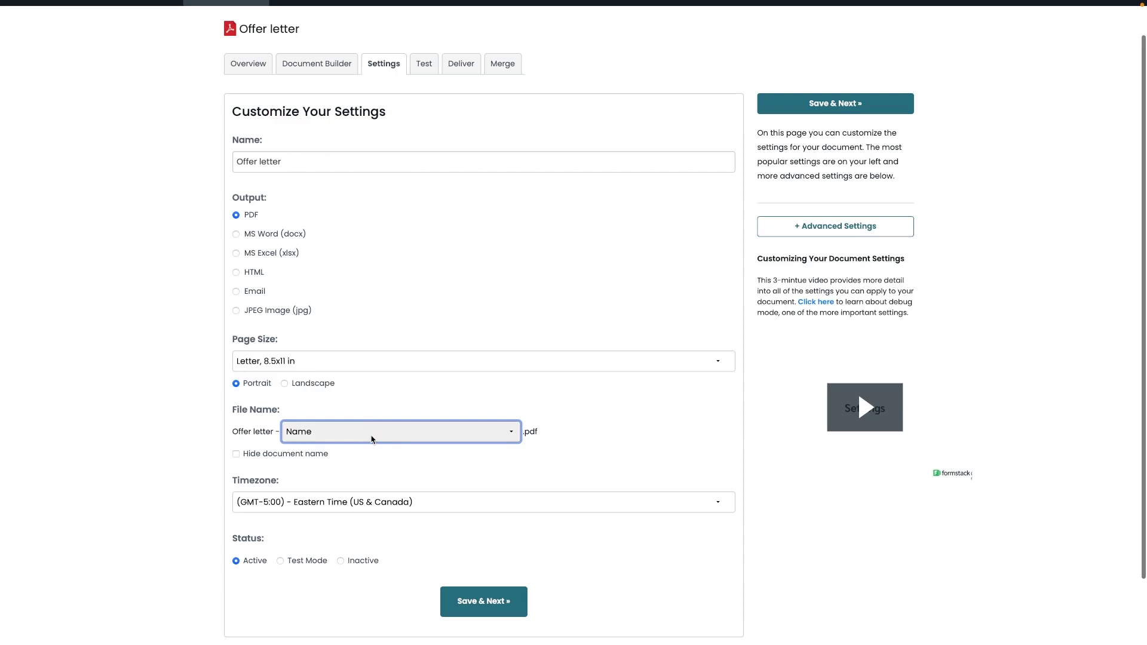
{"action": "left_click", "coordinate": [280, 561]}
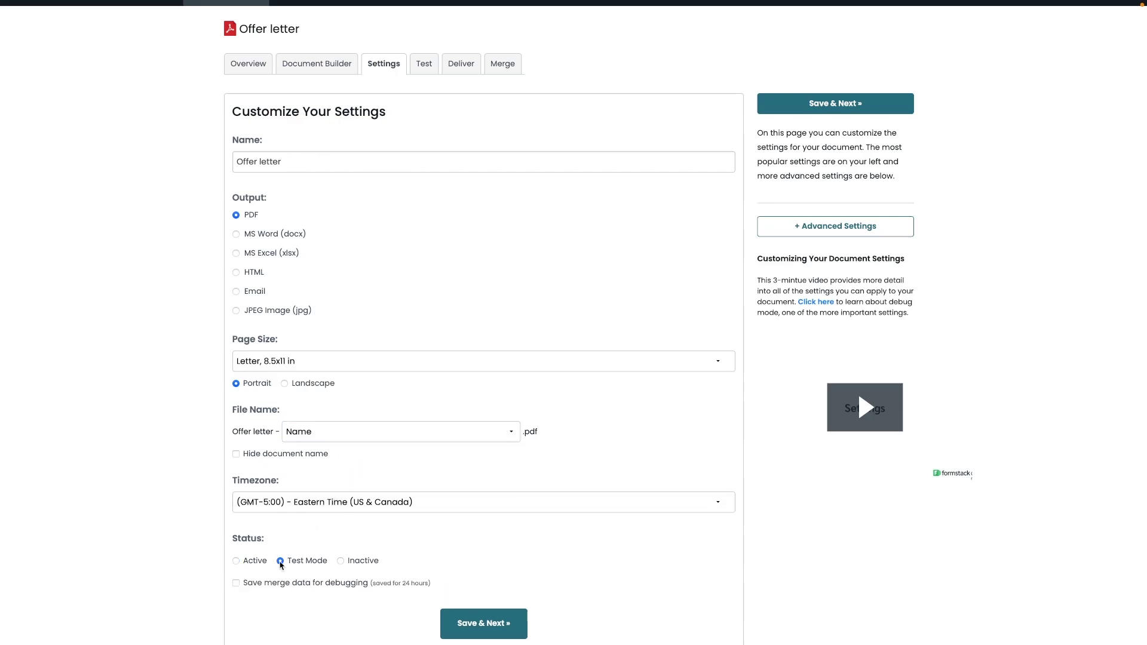
{"action": "scroll", "coordinate": [427, 530], "scroll_direction": "down", "scroll_amount": 1}
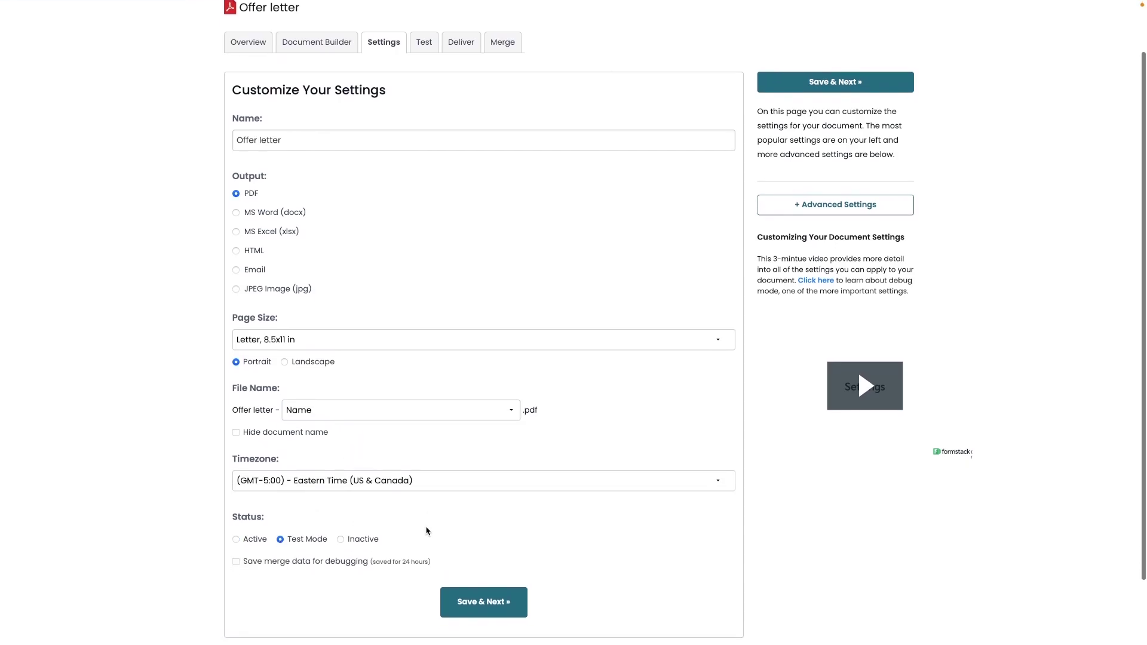
{"action": "scroll", "coordinate": [427, 530], "scroll_direction": "down", "scroll_amount": 2}
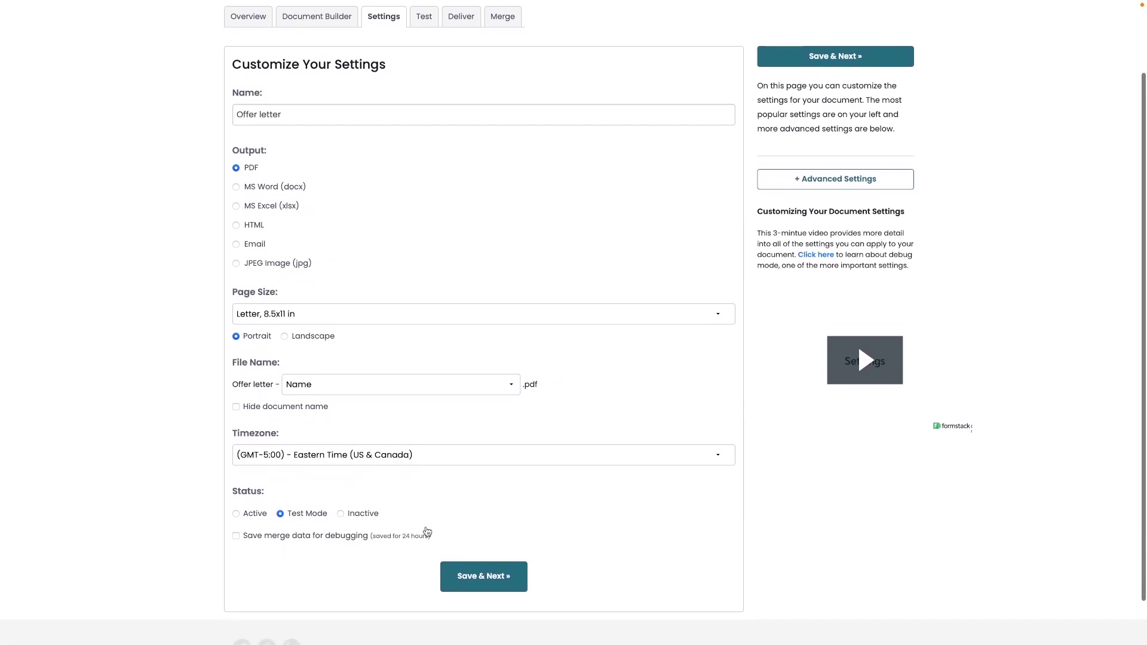
{"action": "scroll", "coordinate": [427, 531], "scroll_direction": "up", "scroll_amount": 1}
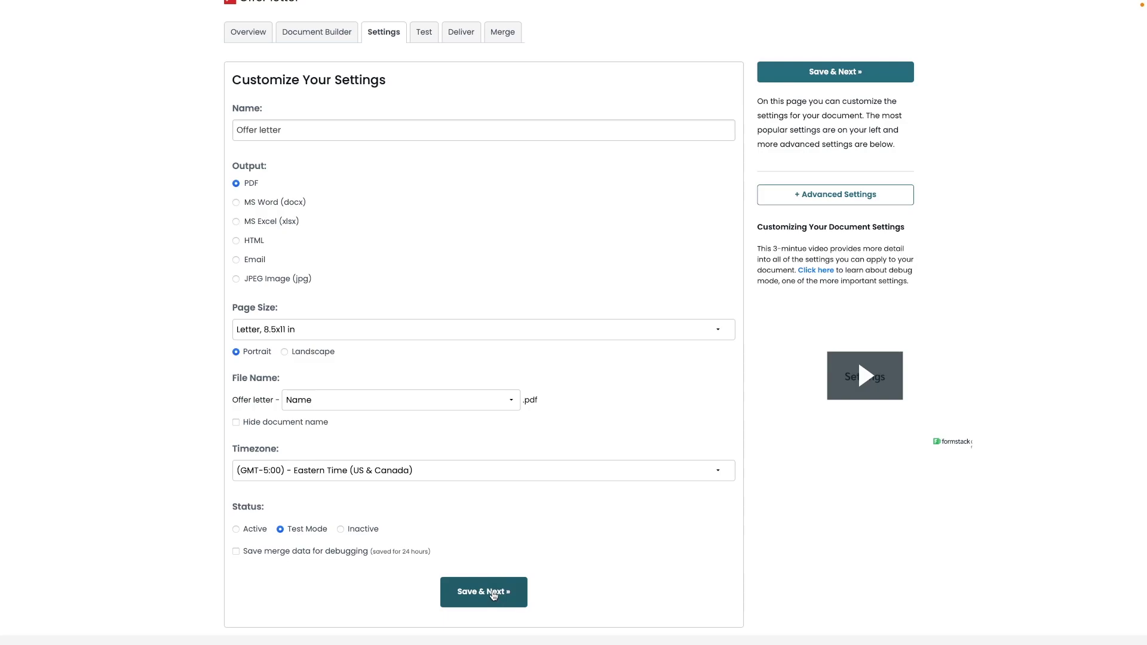
- Save the offer letter settings and enter a sample name and street address as test values
{"action": "left_click", "coordinate": [493, 596]}
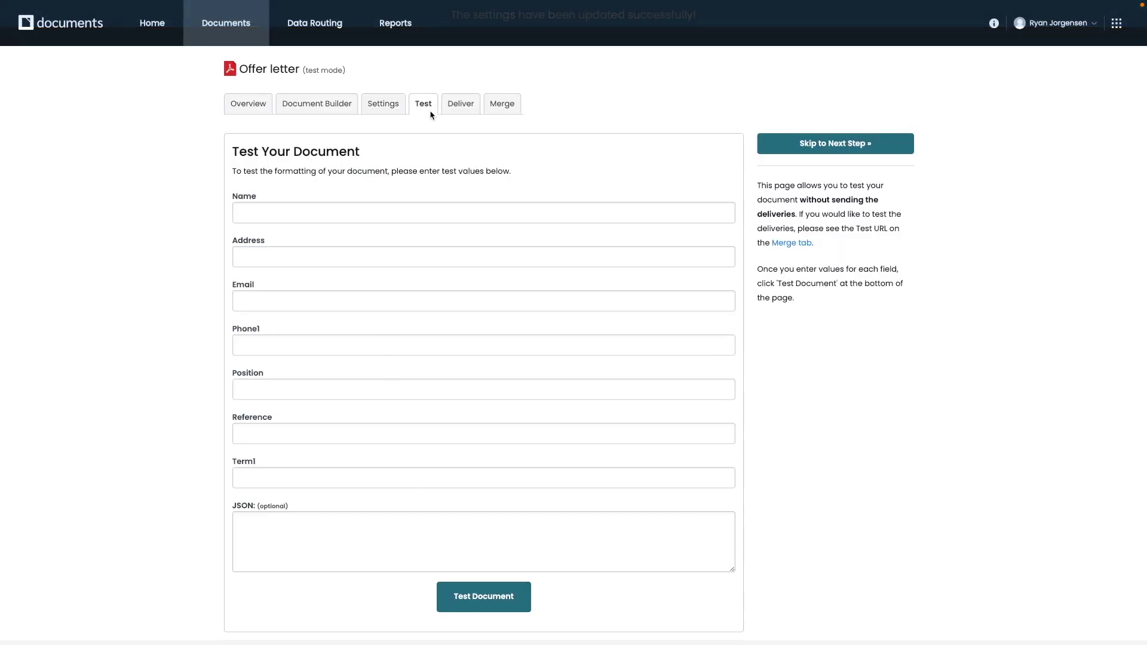
{"action": "left_click", "coordinate": [323, 212]}
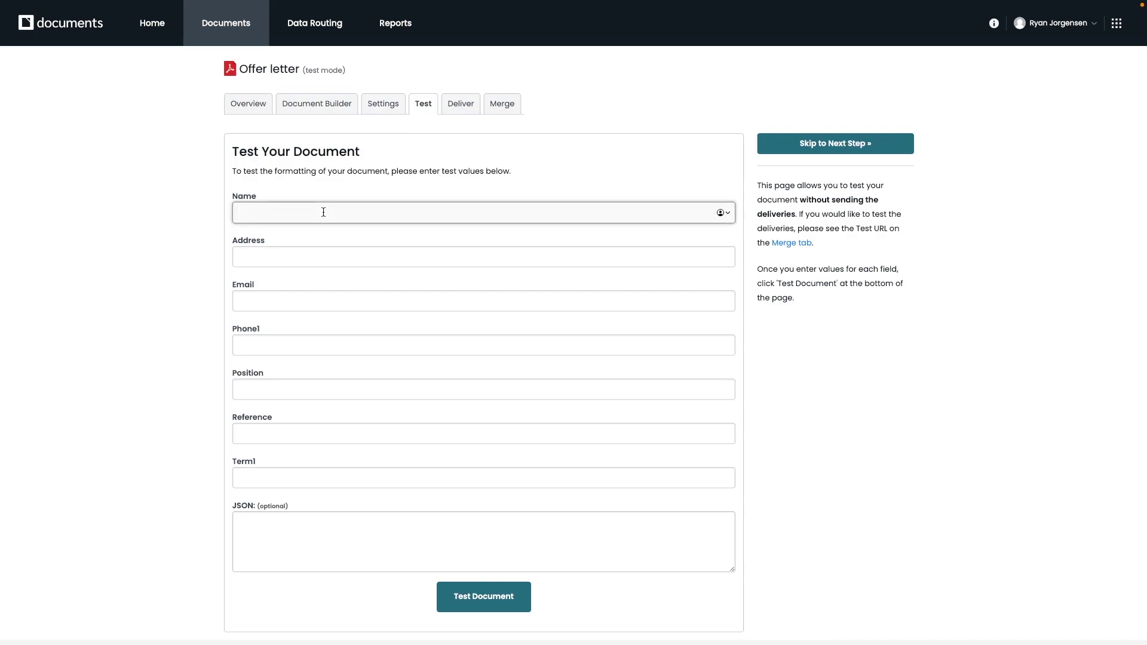
{"action": "type", "text": "Ryan"}
{"action": "key", "text": "Tab"}
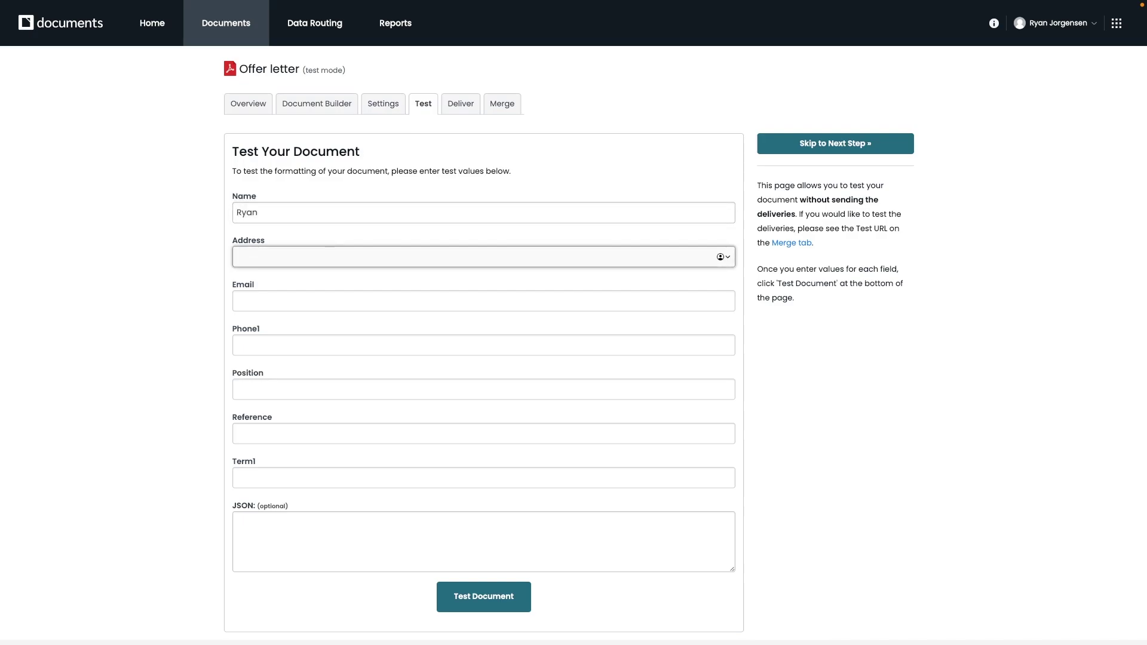
{"action": "type", "text": "123 Smile Rd"}
- Fill the Email test field with a sample address and Phone1 with a 10-digit number
{"action": "left_click", "coordinate": [297, 304]}
{"action": "type", "text": "ryan."}
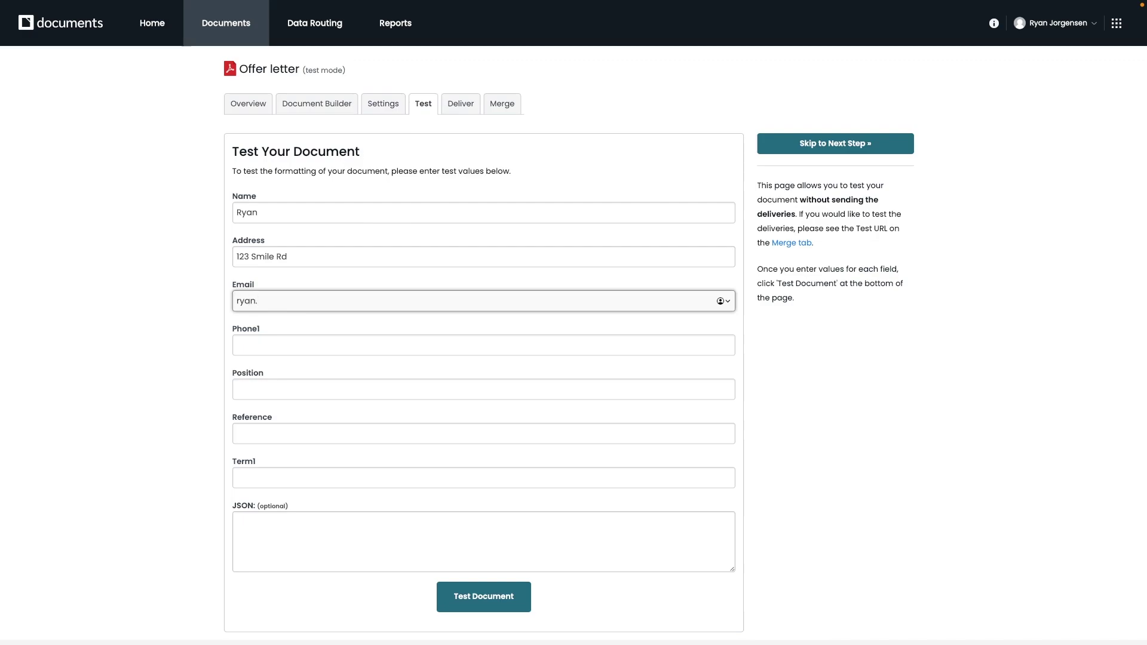
{"action": "key", "text": "ctrl+a"}
{"action": "key", "text": "BackSpace"}
{"action": "key", "text": "Tab"}
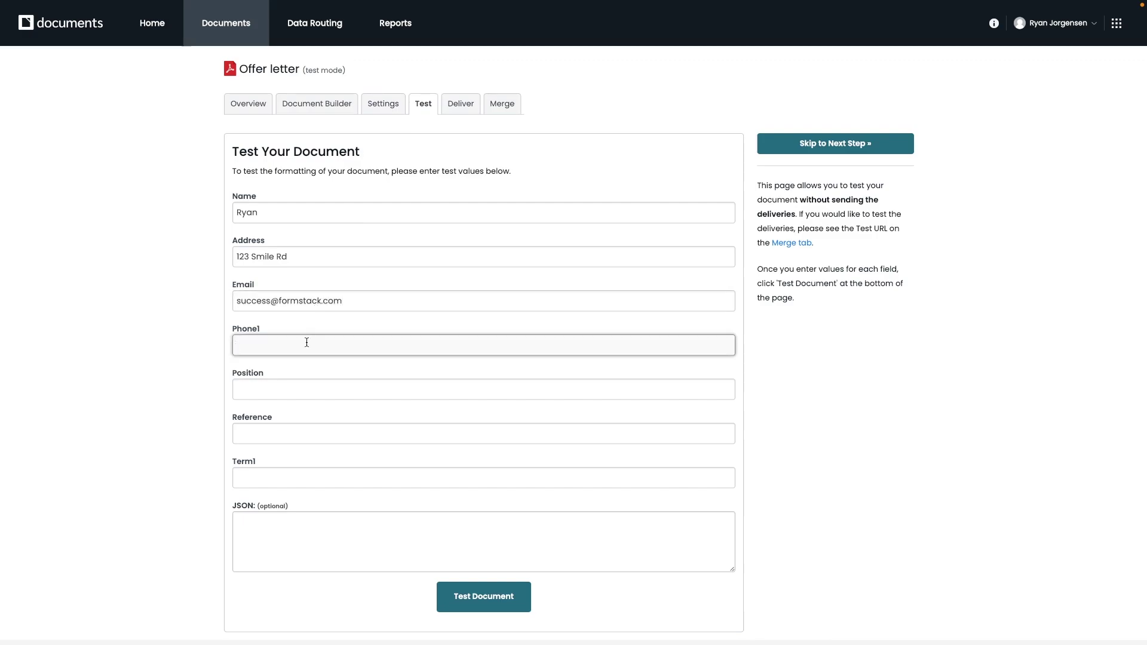
{"action": "type", "text": "1234567890"}
- Set Position to CSM, enter a reference contact's name, and set Term1 to Yes
{"action": "left_click", "coordinate": [278, 389]}
{"action": "type", "text": "CSM"}
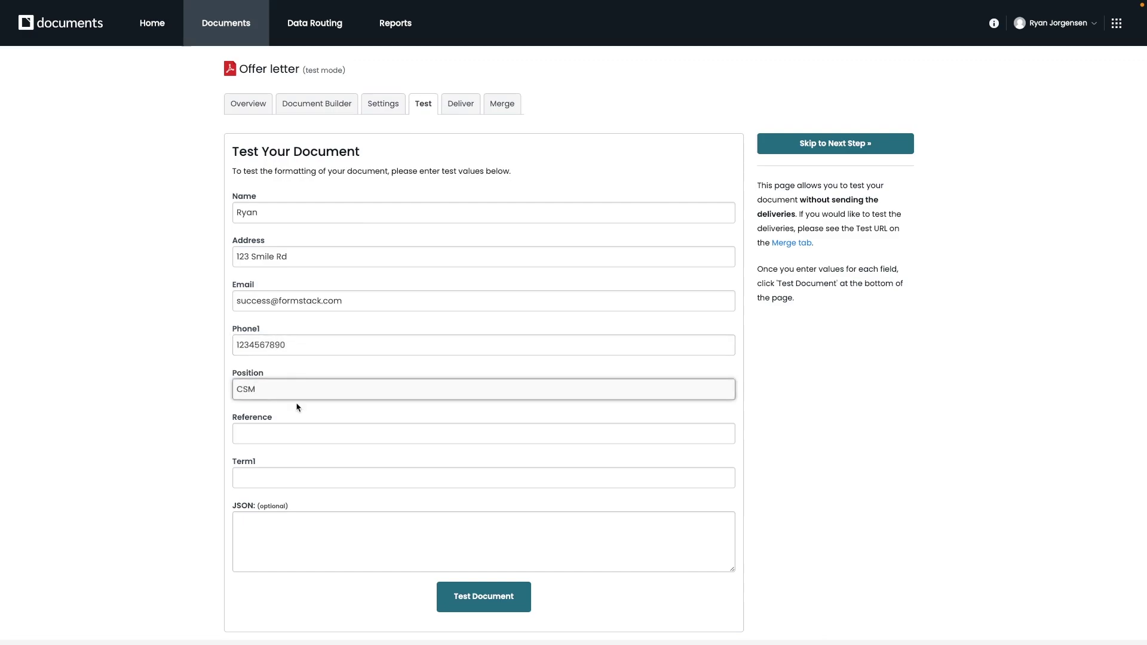
{"action": "left_click", "coordinate": [290, 430]}
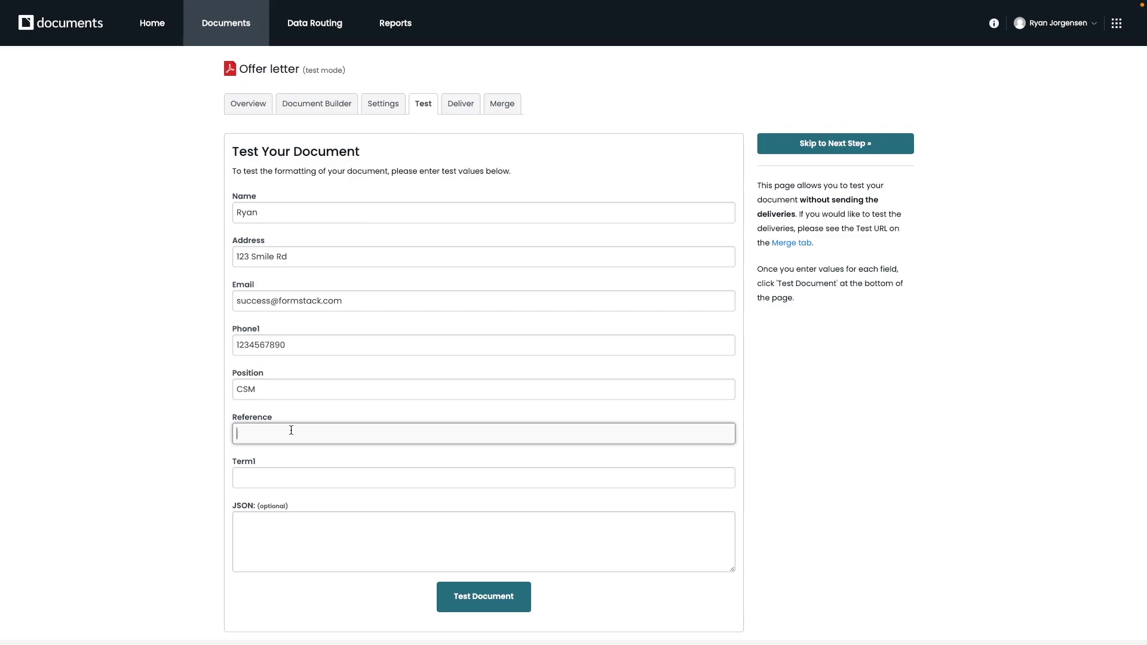
{"action": "type", "text": "Jo"}
{"action": "left_click", "coordinate": [292, 472]}
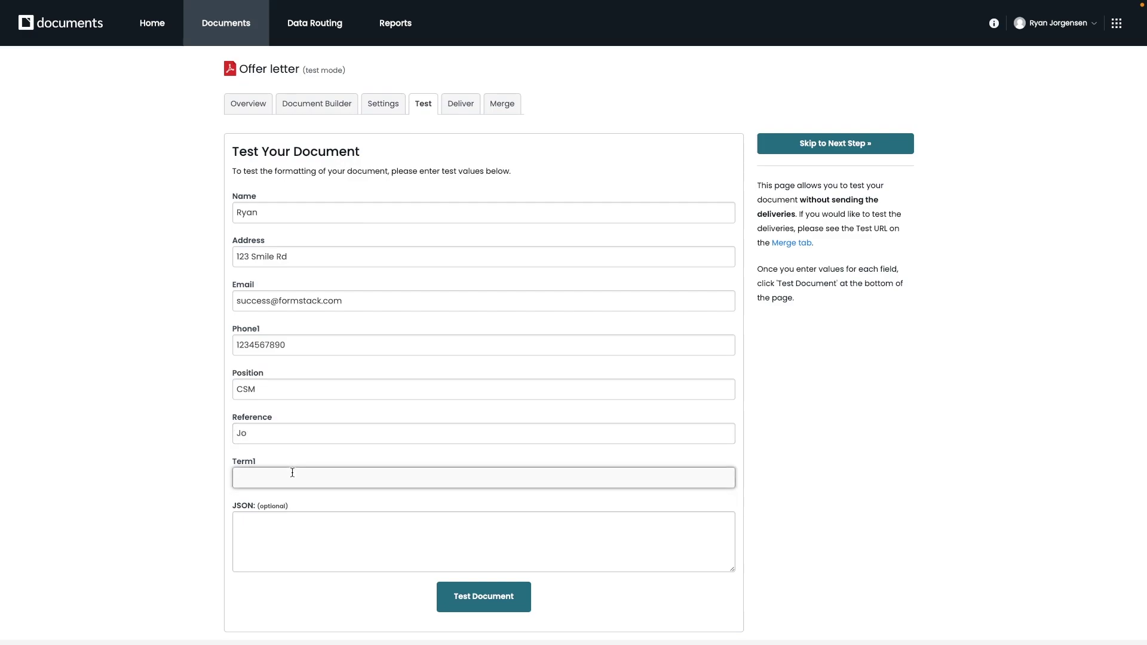
{"action": "type", "text": "Yes"}
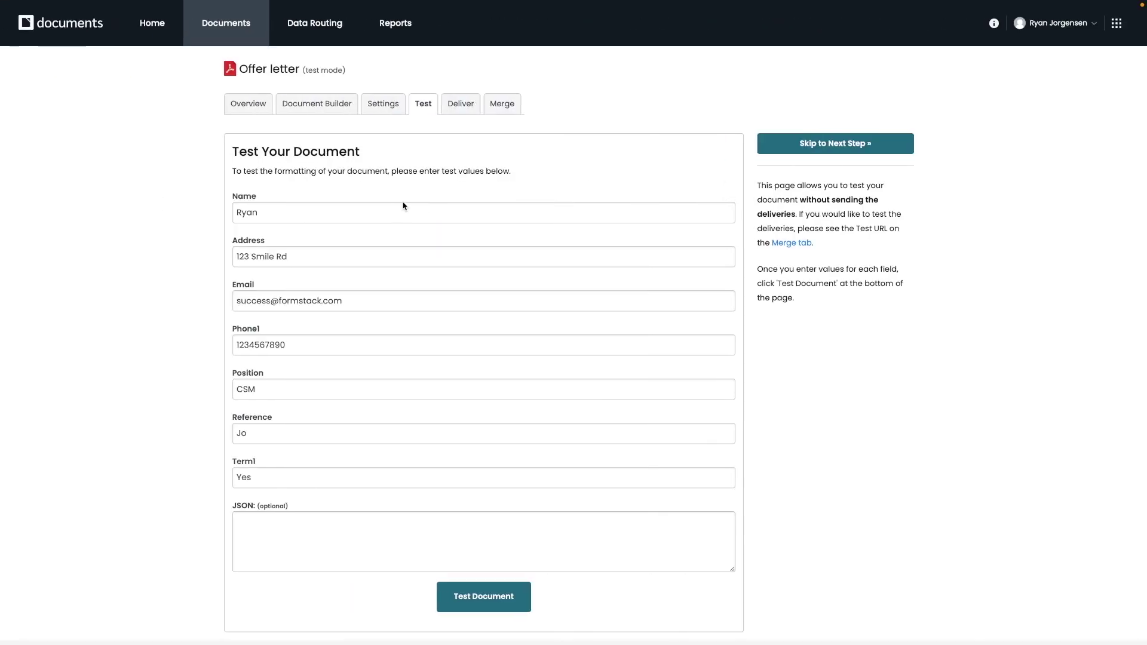
- Skip ahead to deliveries and start a new delivery of the Email type
{"action": "left_click", "coordinate": [834, 147]}
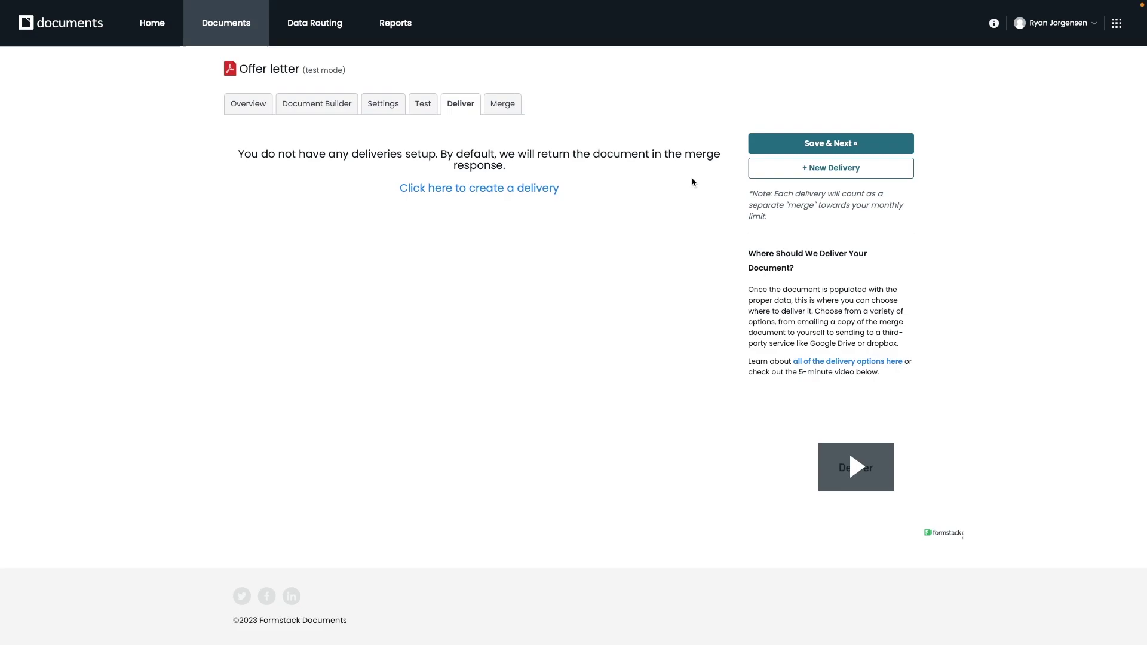
{"action": "left_click", "coordinate": [807, 177]}
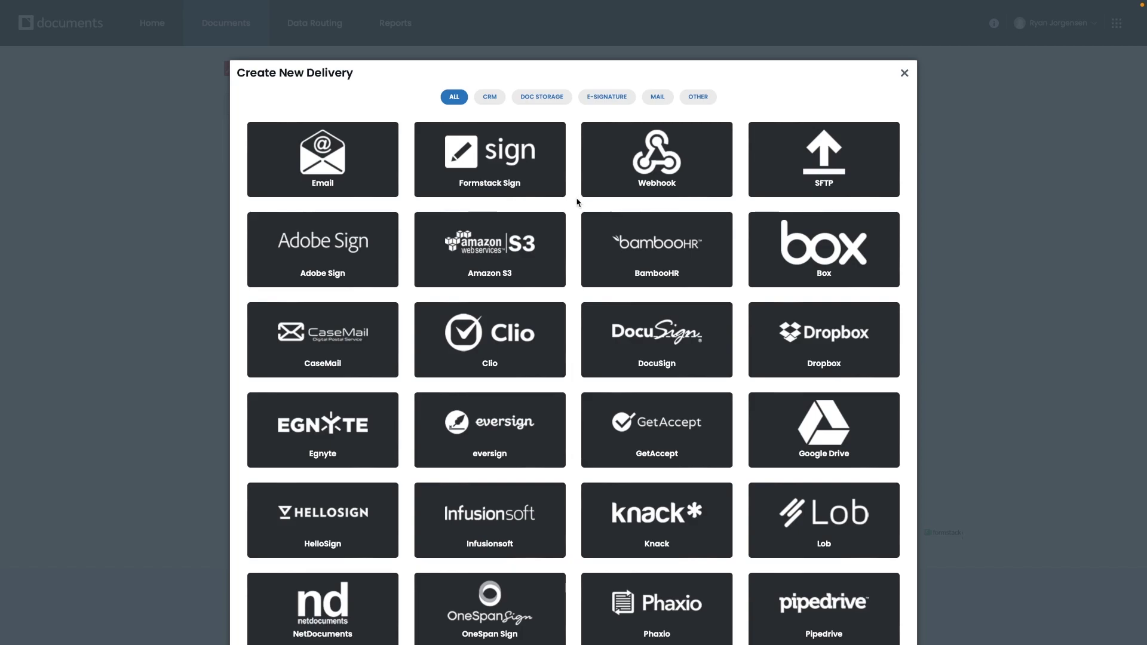
{"action": "left_click", "coordinate": [315, 171]}
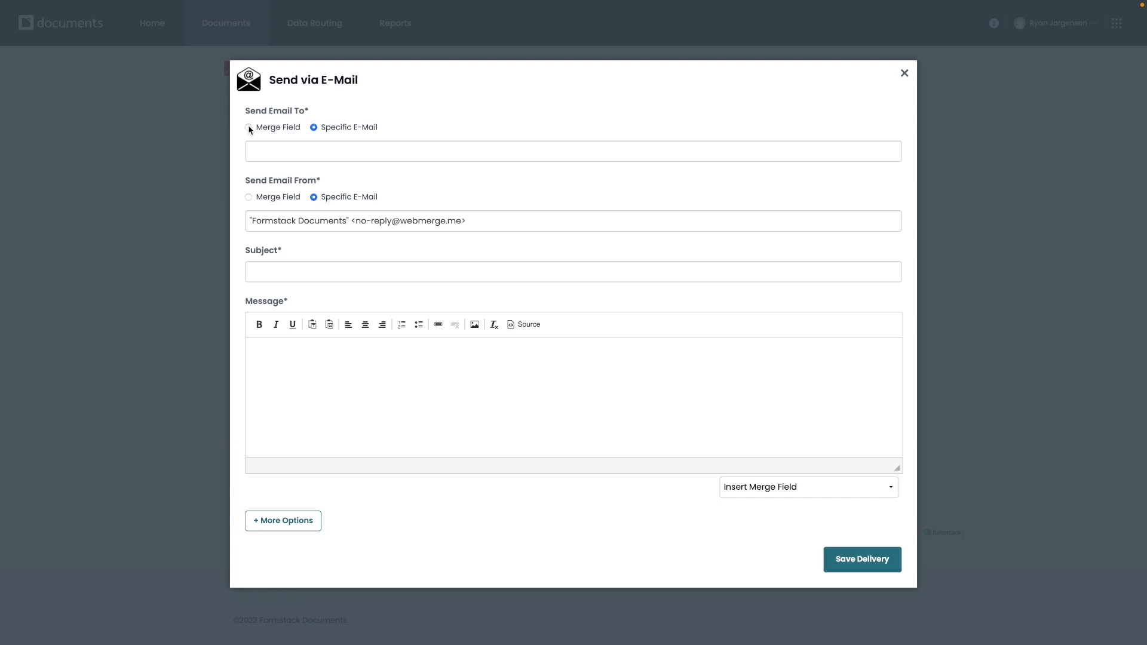
- Set the email recipient to the Email merge field instead of a fixed address
{"action": "left_click", "coordinate": [249, 128]}
{"action": "left_click", "coordinate": [308, 153]}
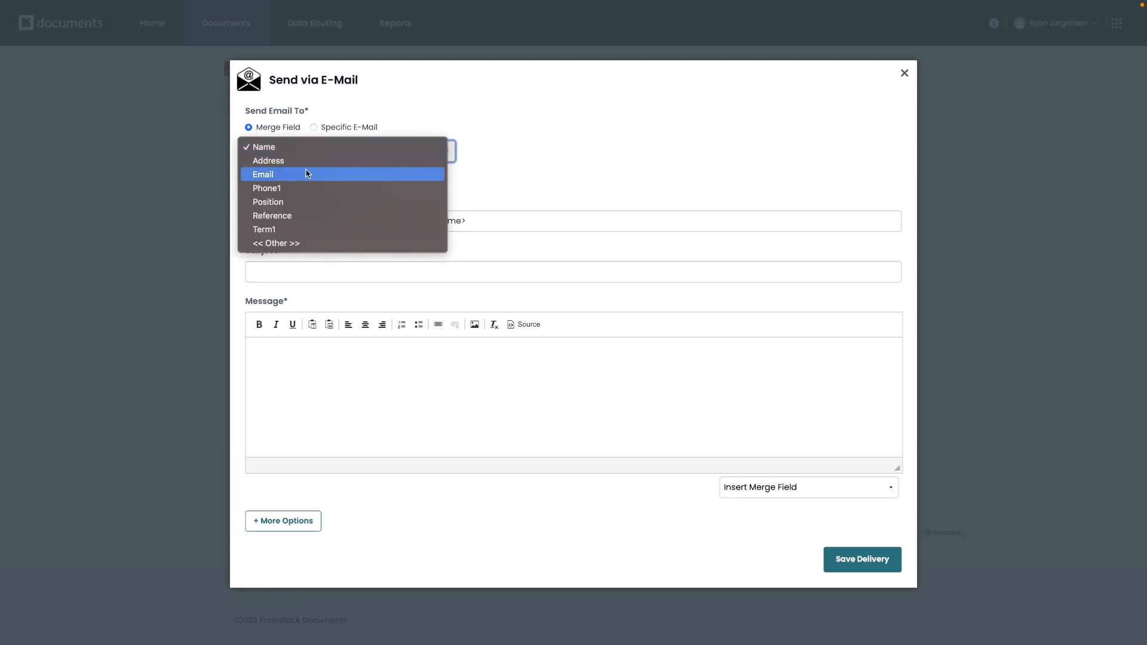
{"action": "left_click", "coordinate": [307, 174]}
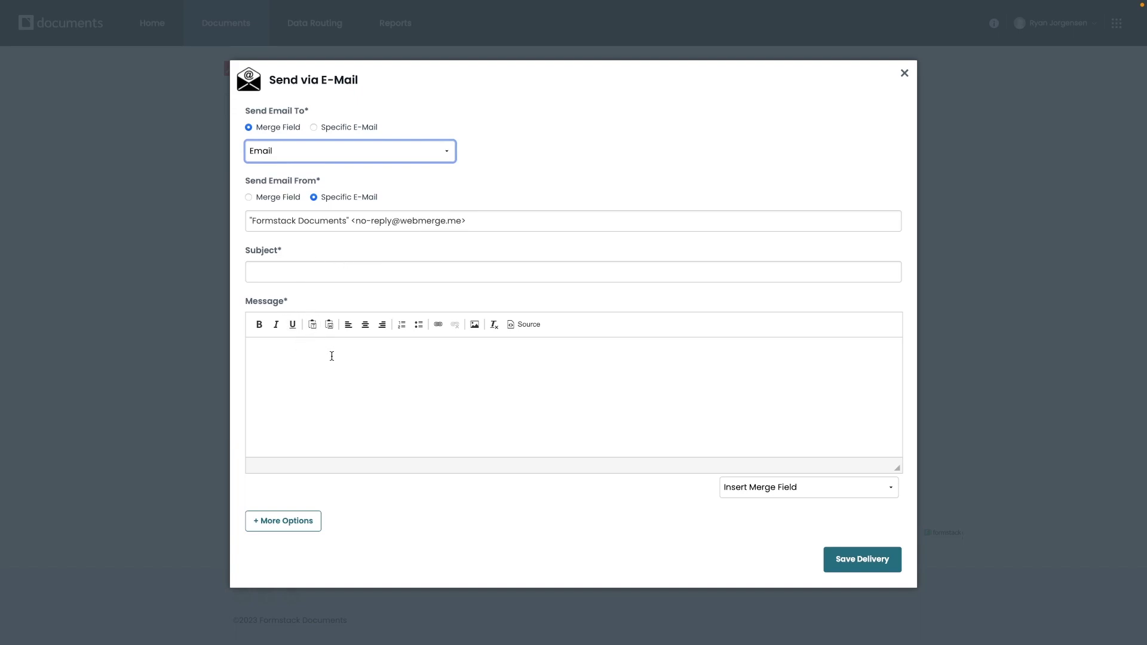
- Enter the subject 'Formstack Offer Letter' and a message body signed '-HR Team'
{"action": "left_click", "coordinate": [300, 273]}
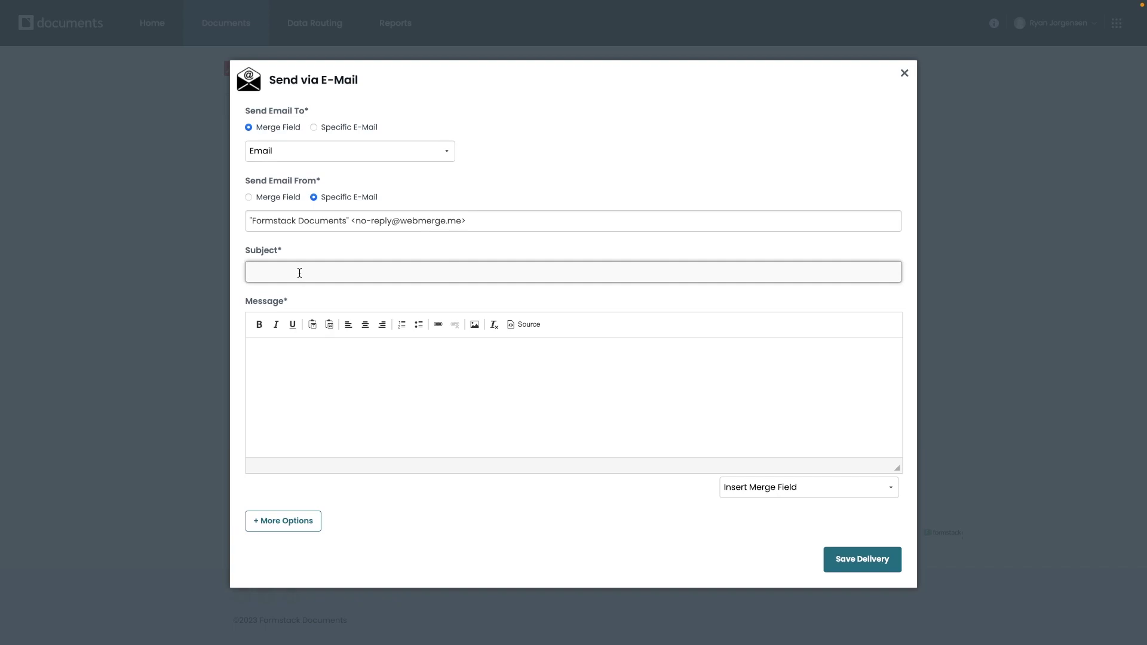
{"action": "type", "text": "Formstack Offer Letter"}
{"action": "left_click", "coordinate": [305, 364]}
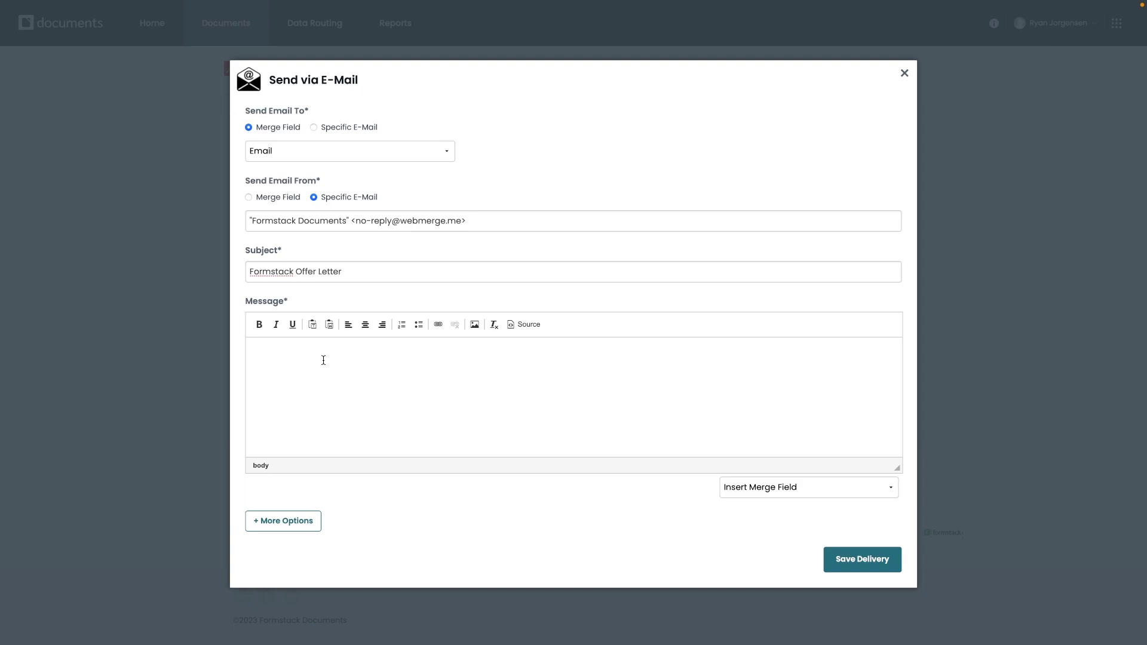
{"action": "type", "text": "hel"}
{"action": "key", "text": "Return"}
{"action": "type", "text": "Please see the attached copy of your offer ler"}
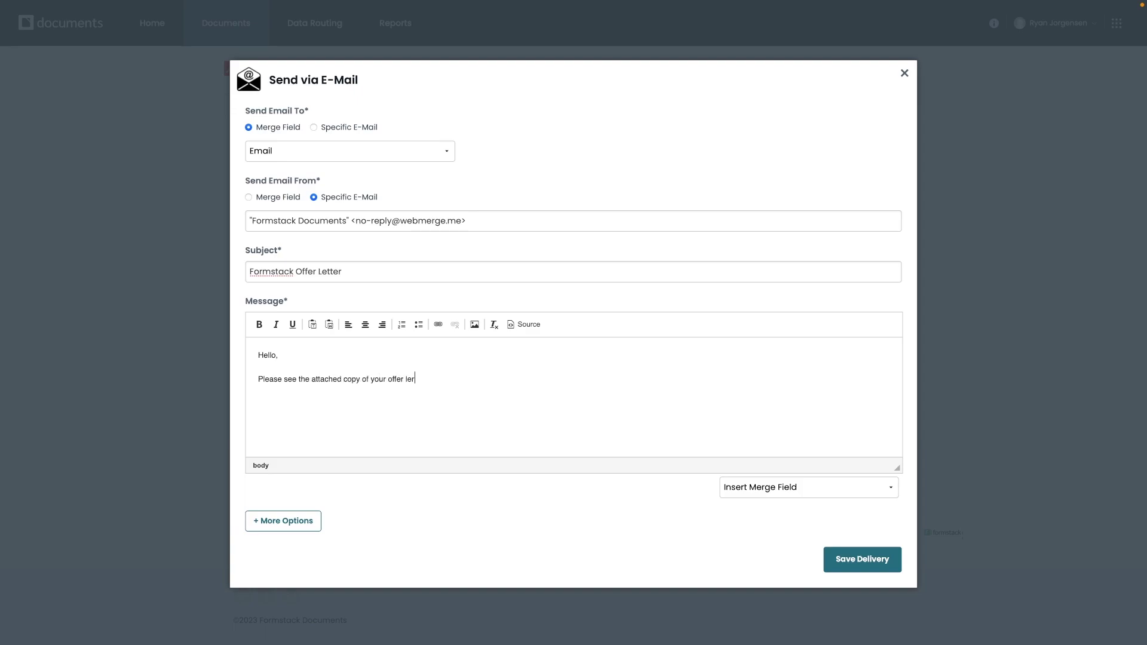
{"action": "type", "text": "tter, we will be in touch to schedule some next steps "}
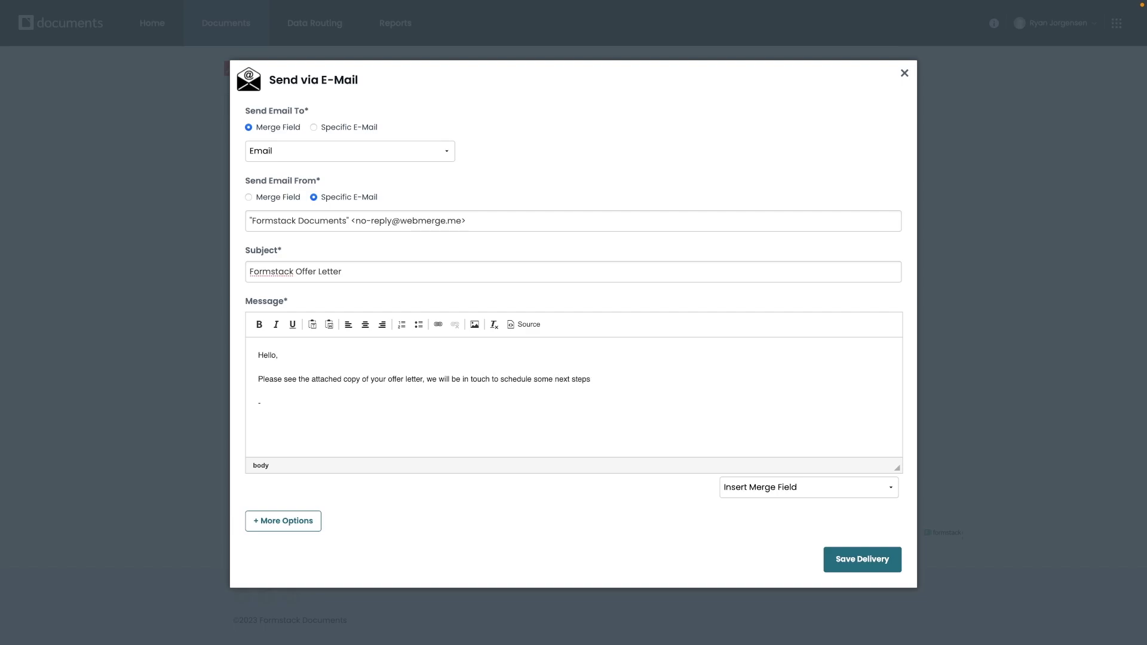
{"action": "type", "text": "Hr Team"}
{"action": "key", "text": "BackSpace"}
{"action": "key", "text": "BackSpace"}
{"action": "key", "text": "BackSpace"}
{"action": "key", "text": "BackSpace"}
{"action": "key", "text": "BackSpace"}
{"action": "key", "text": "BackSpace"}
{"action": "type", "text": "R Team"}
- Insert the {$Name} merge field right after 'Hello' in the message
{"action": "left_click", "coordinate": [273, 359]}
{"action": "left_click", "coordinate": [804, 487]}
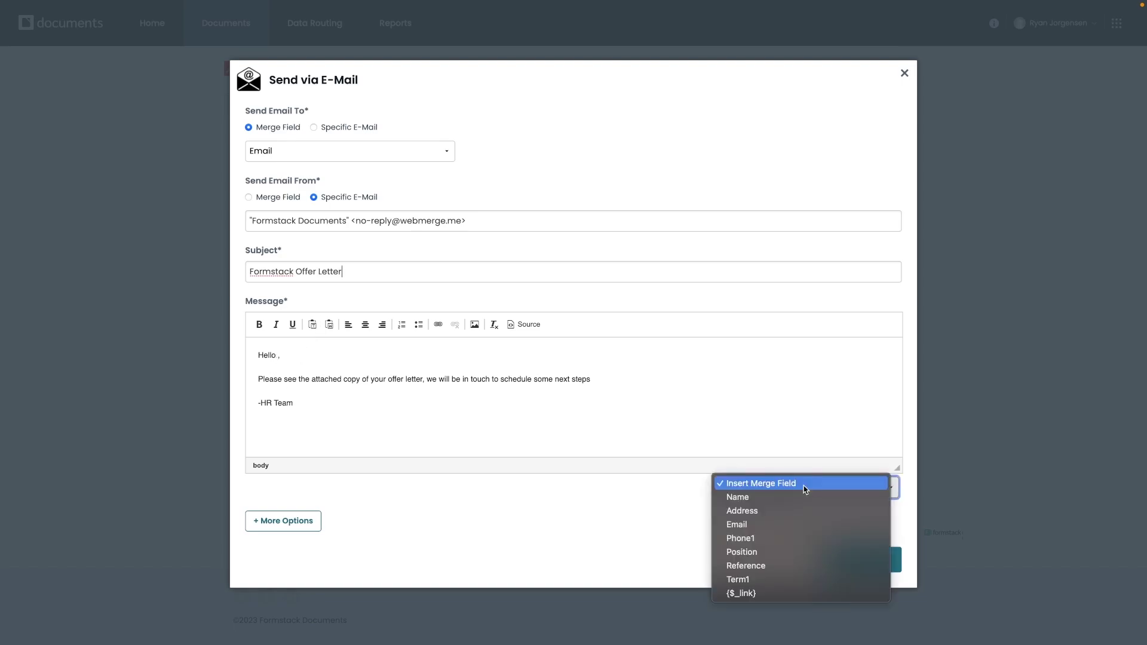
{"action": "left_click", "coordinate": [790, 497]}
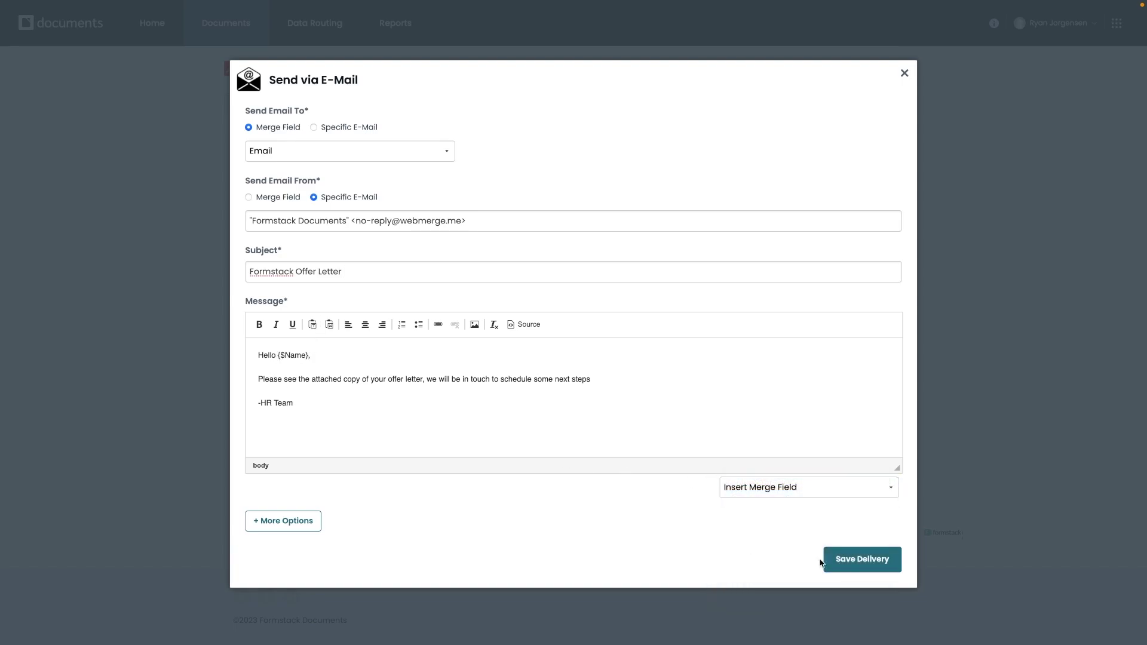
- Save the email delivery and start creating another delivery
{"action": "left_click", "coordinate": [876, 565]}
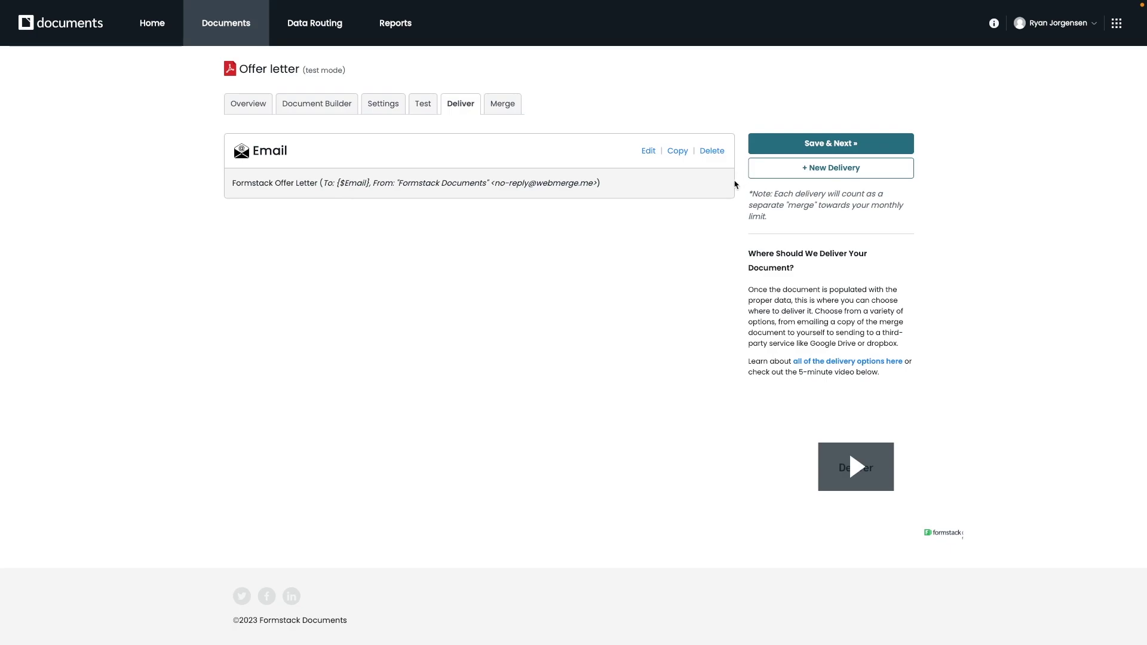
{"action": "left_click", "coordinate": [770, 168]}
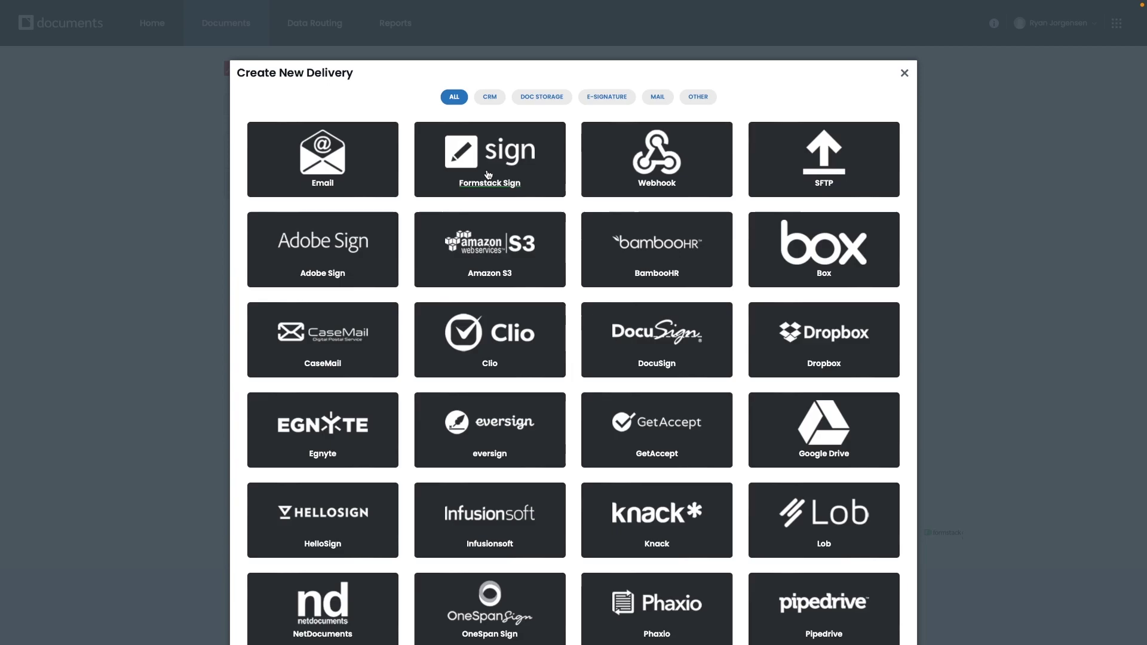
- Choose Formstack Sign as the delivery and give it the subject 'Offer Letter'
{"action": "left_click", "coordinate": [488, 175]}
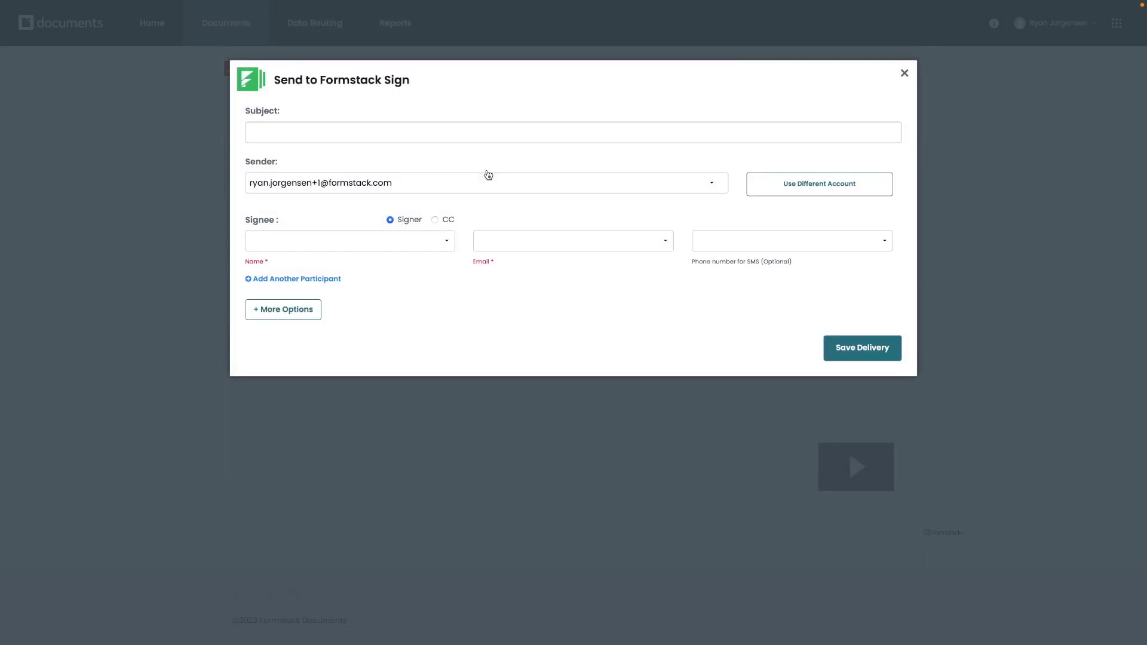
{"action": "left_click", "coordinate": [345, 136]}
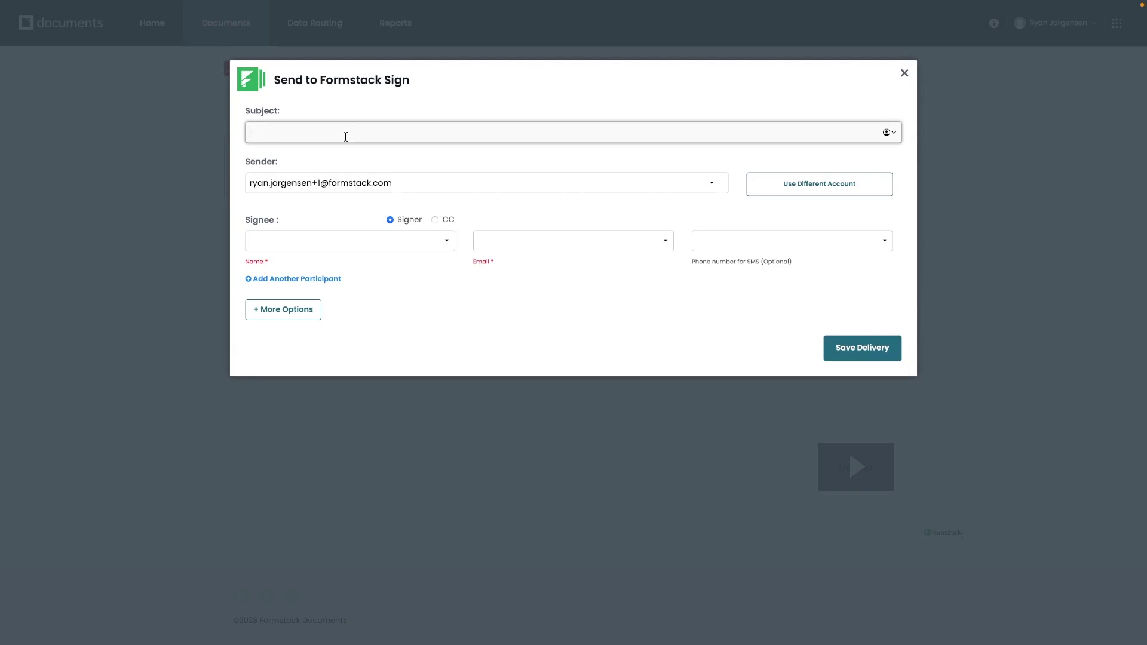
{"action": "type", "text": "Offer Letter"}
- Map the signee's name to the Name field and email to the Email field
{"action": "left_click", "coordinate": [392, 245]}
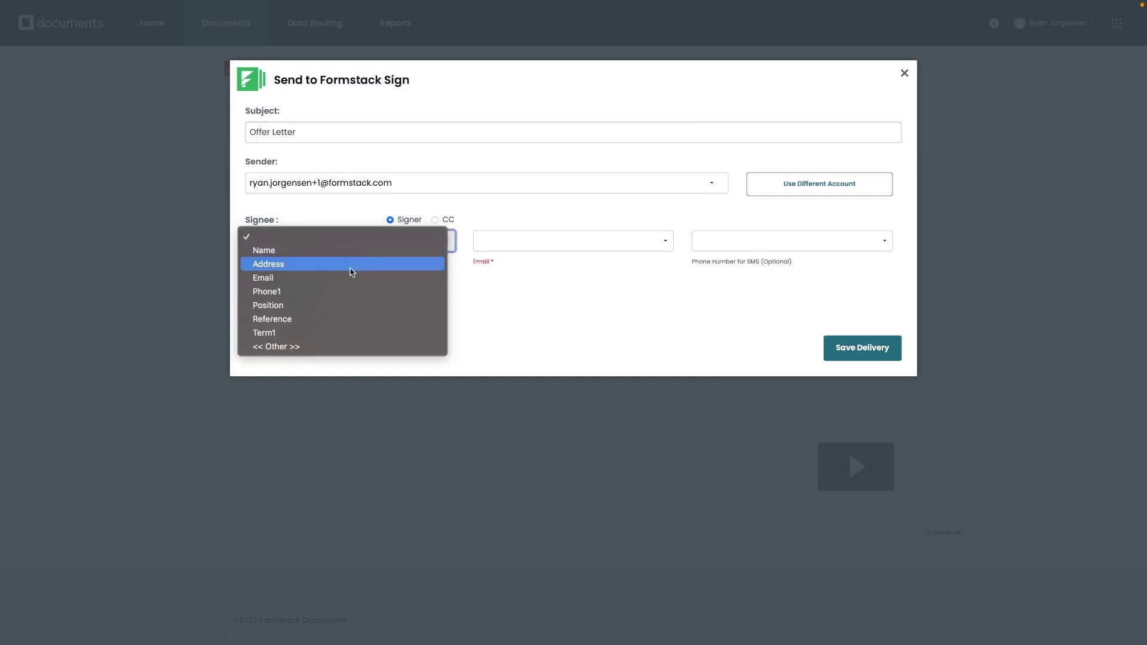
{"action": "left_click", "coordinate": [376, 203]}
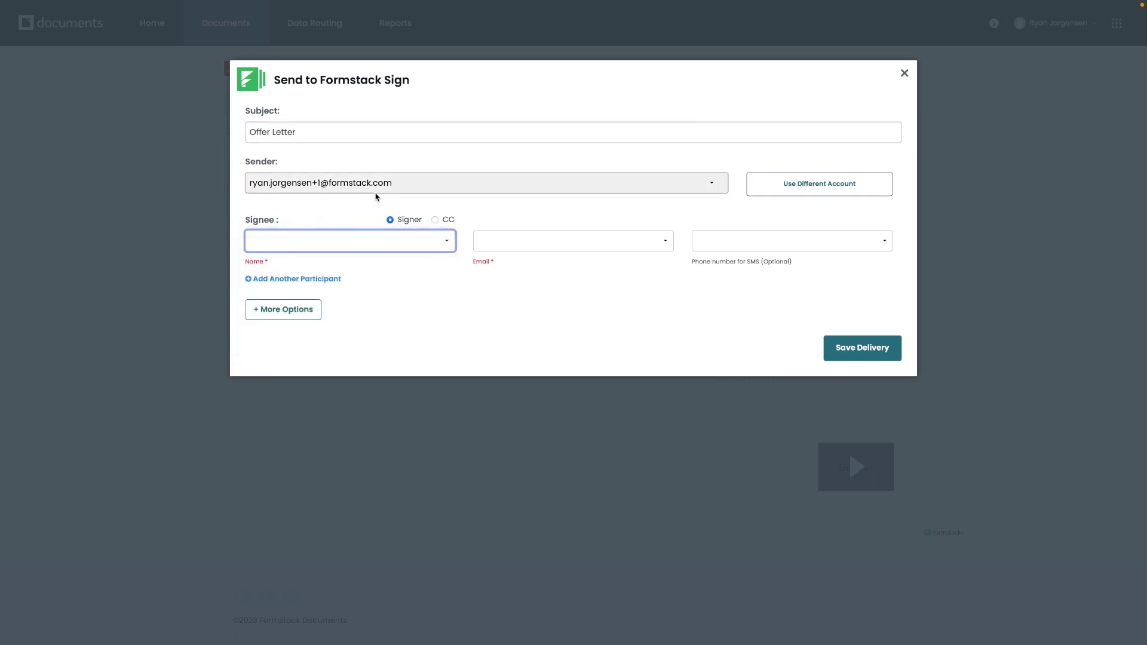
{"action": "left_click", "coordinate": [360, 239]}
{"action": "left_click", "coordinate": [345, 250]}
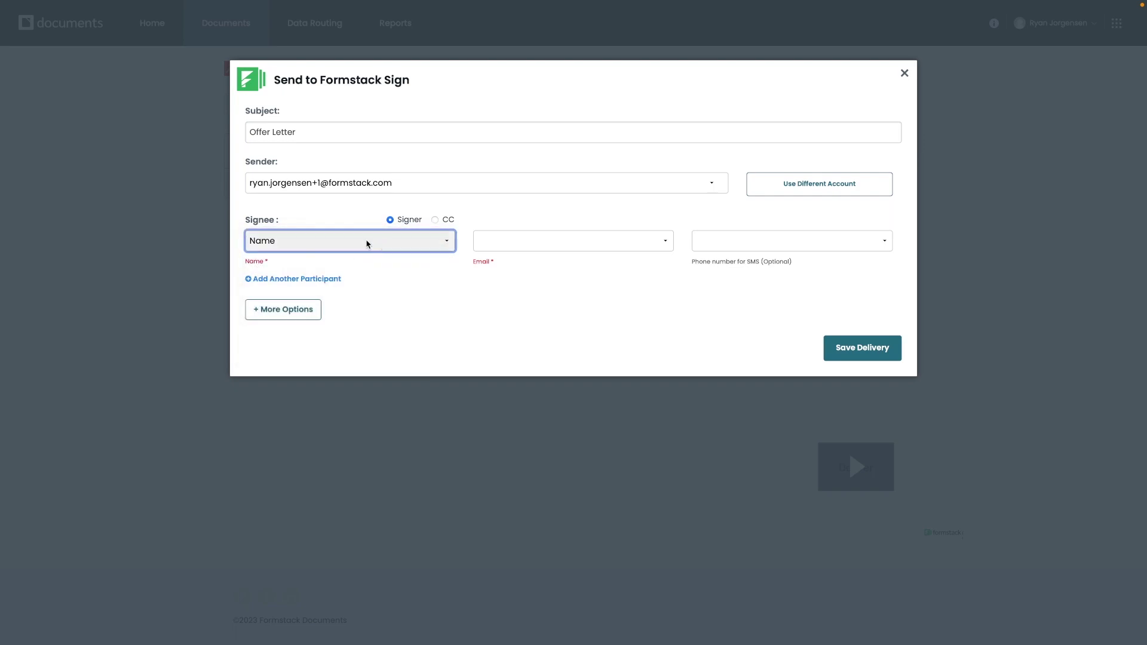
{"action": "left_click", "coordinate": [381, 247]}
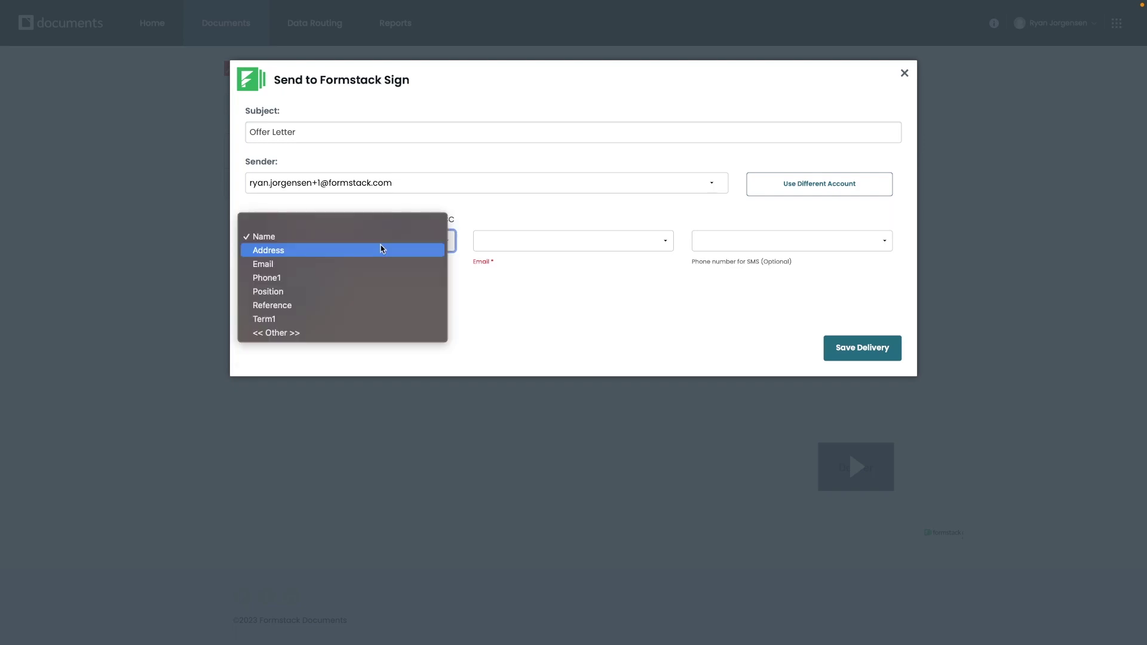
{"action": "left_click", "coordinate": [376, 202]}
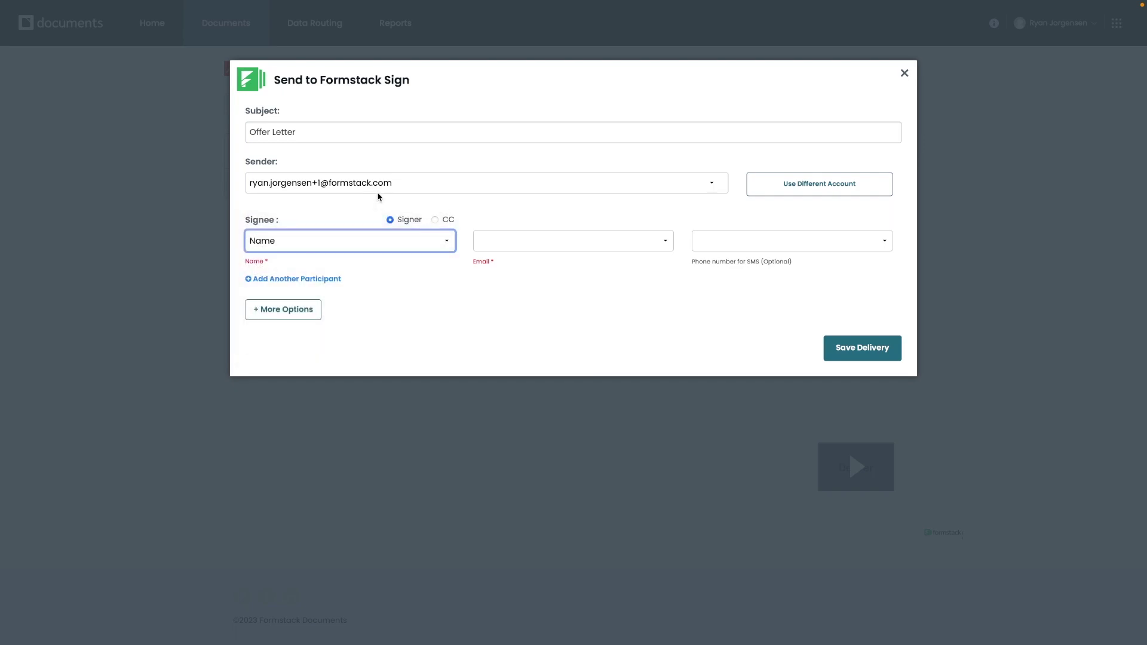
{"action": "left_click", "coordinate": [532, 240]}
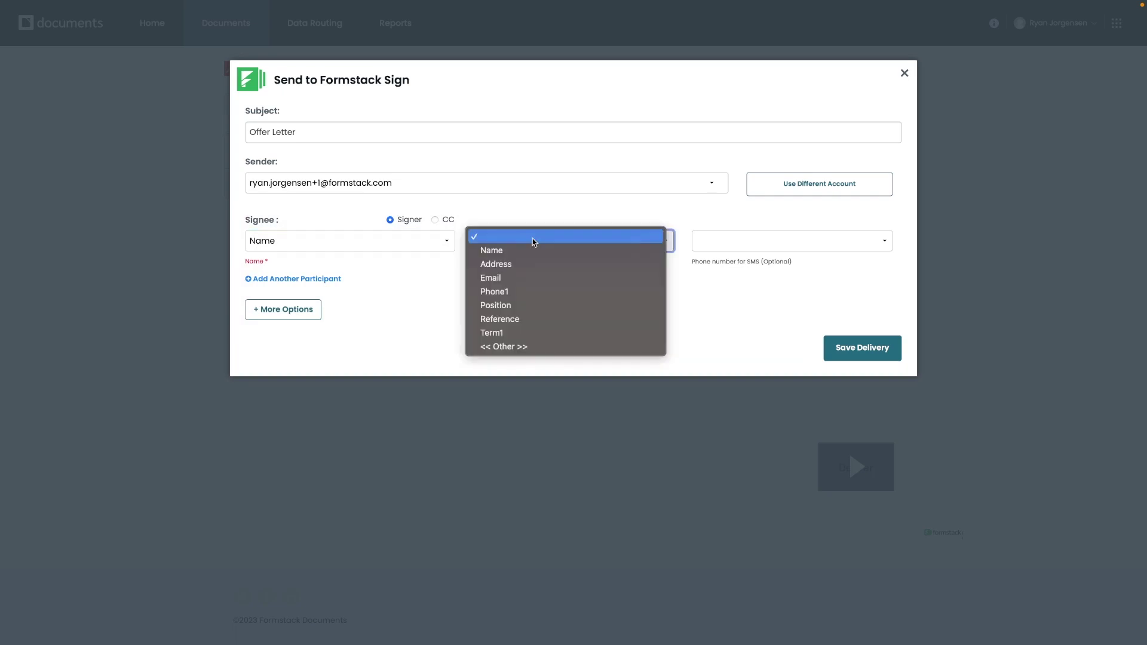
{"action": "left_click", "coordinate": [520, 277]}
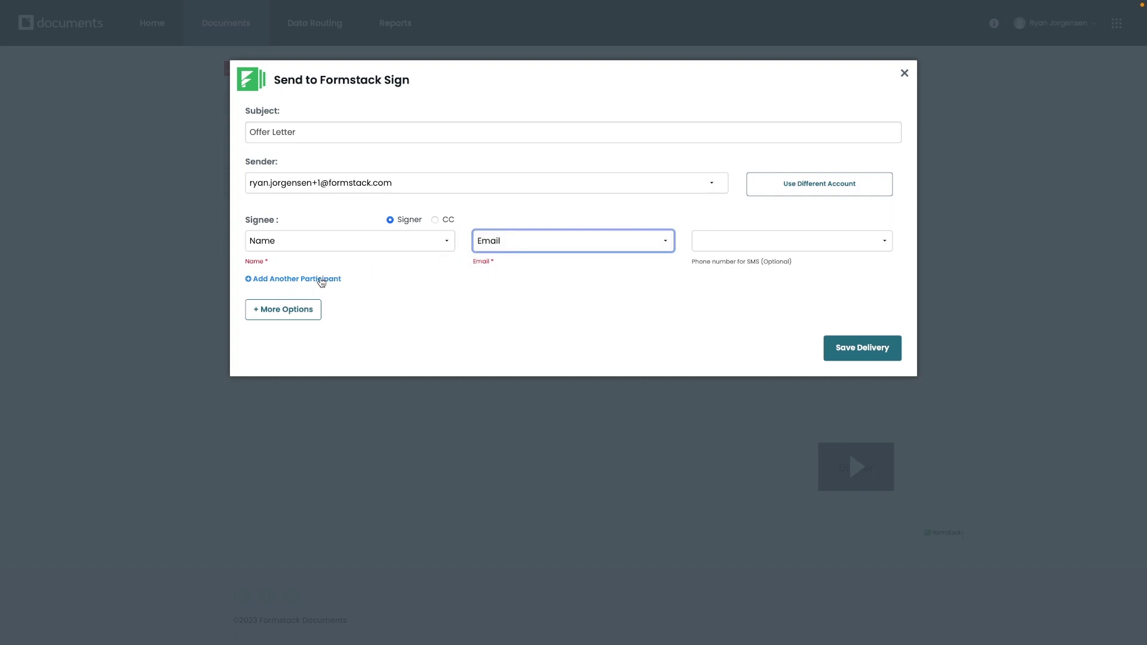
- Add a second signee, try out its name and email options, then delete it
{"action": "left_click", "coordinate": [319, 279]}
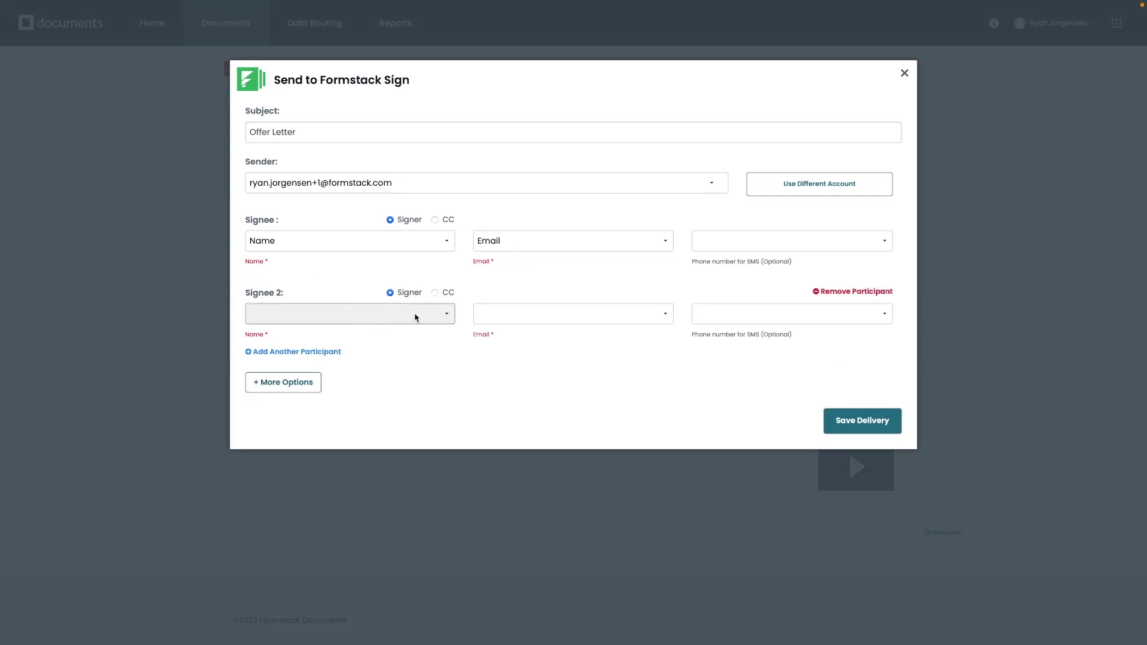
{"action": "left_click", "coordinate": [437, 314]}
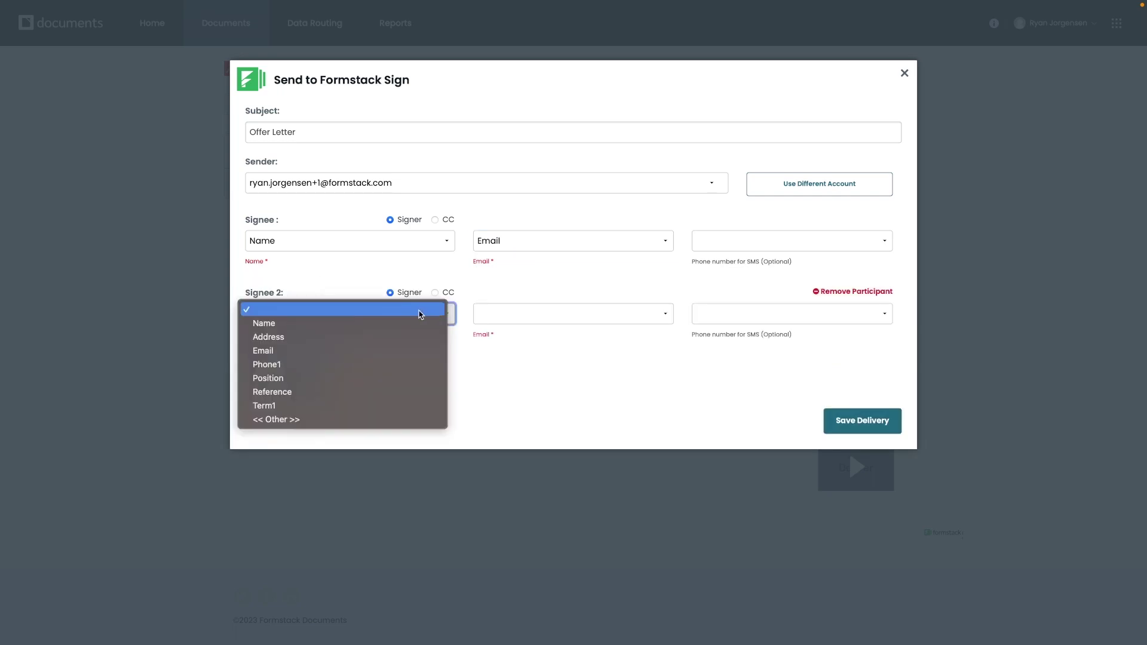
{"action": "left_click", "coordinate": [420, 315]}
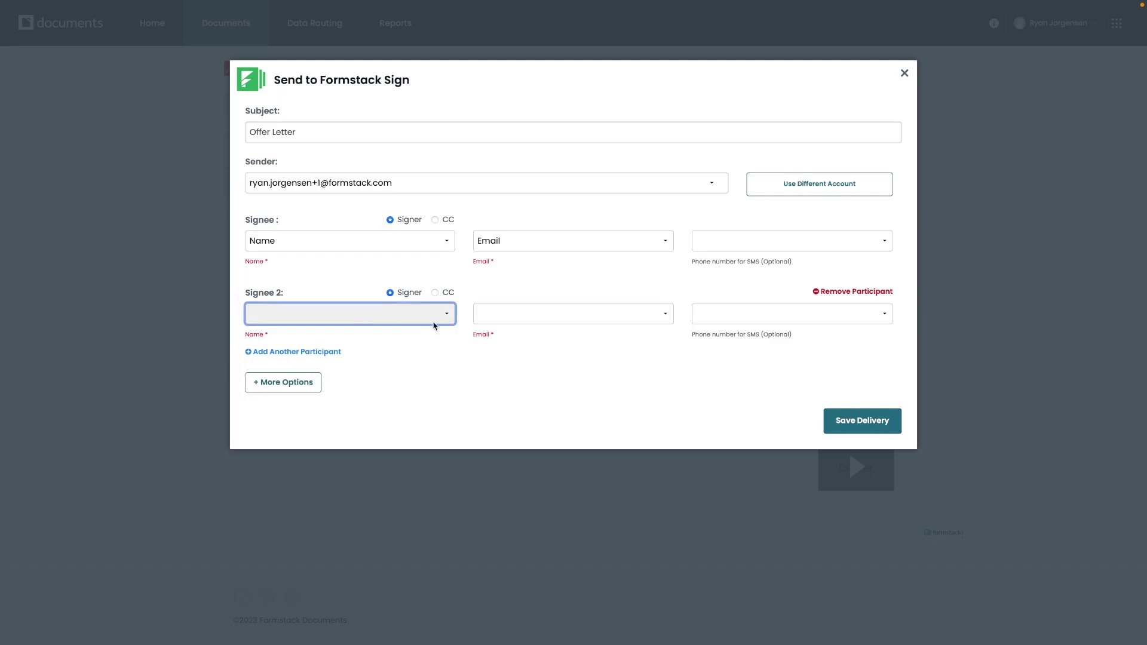
{"action": "left_click", "coordinate": [558, 314]}
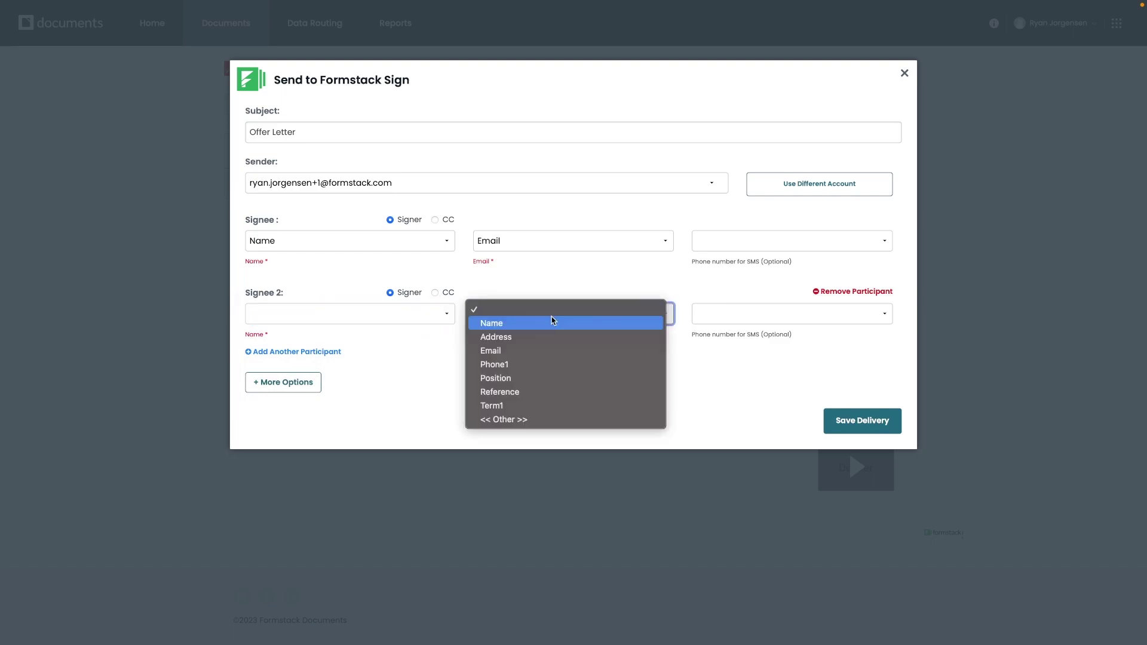
{"action": "left_click", "coordinate": [592, 280]}
{"action": "left_click", "coordinate": [564, 323]}
{"action": "left_click", "coordinate": [588, 267]}
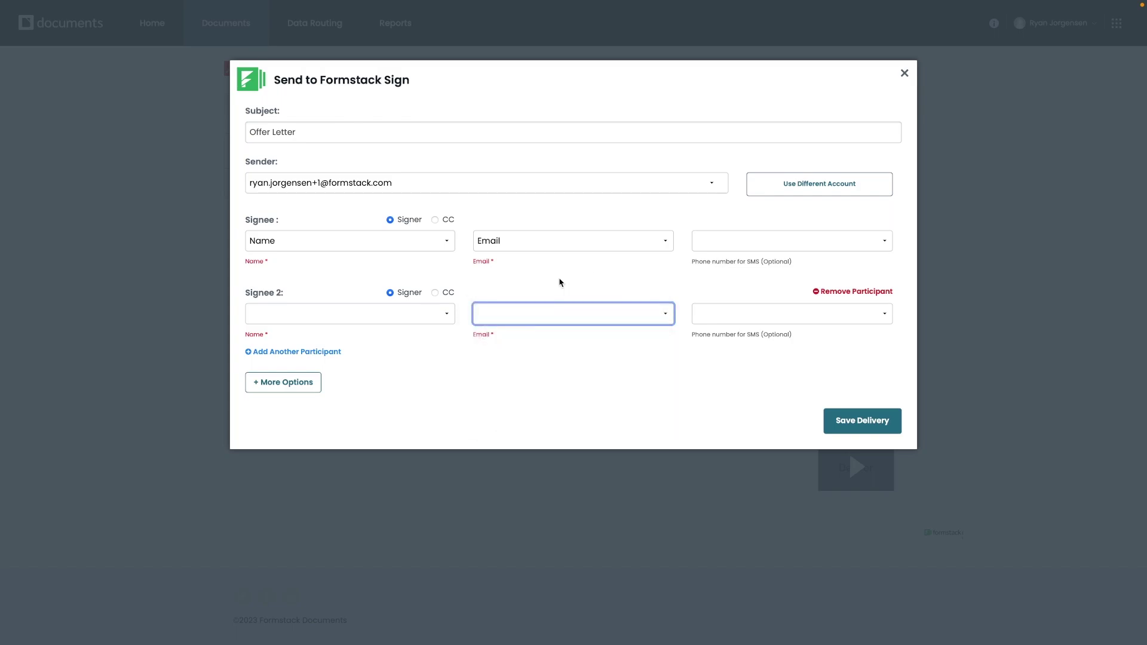
{"action": "left_click", "coordinate": [515, 315]}
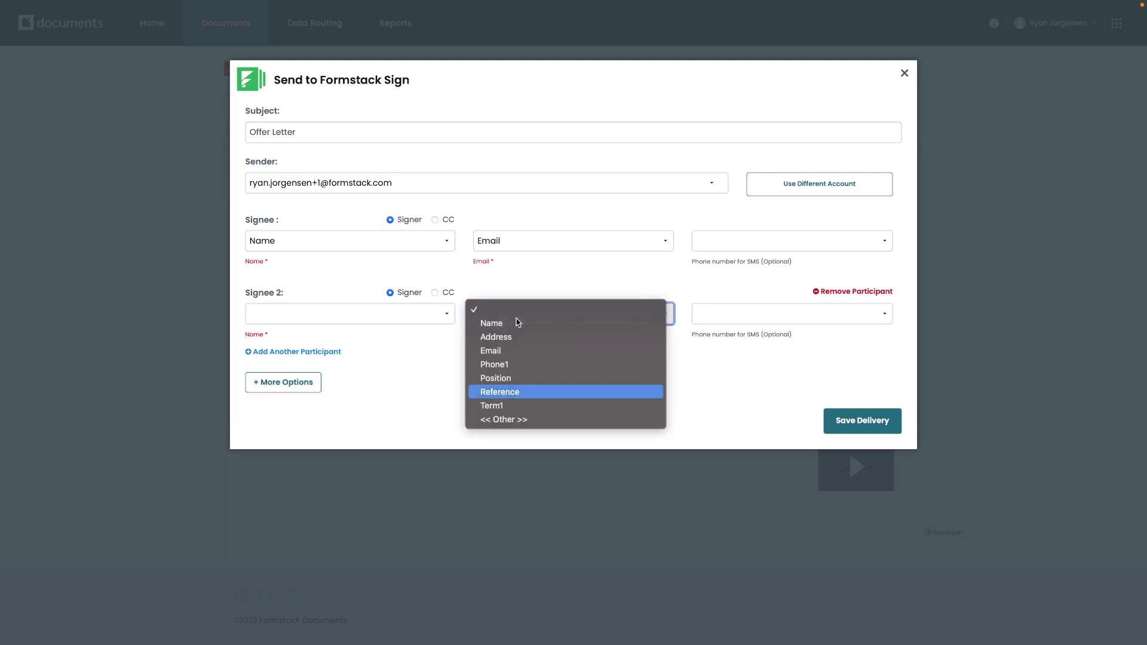
{"action": "left_click", "coordinate": [485, 419]}
{"action": "left_click", "coordinate": [525, 310]}
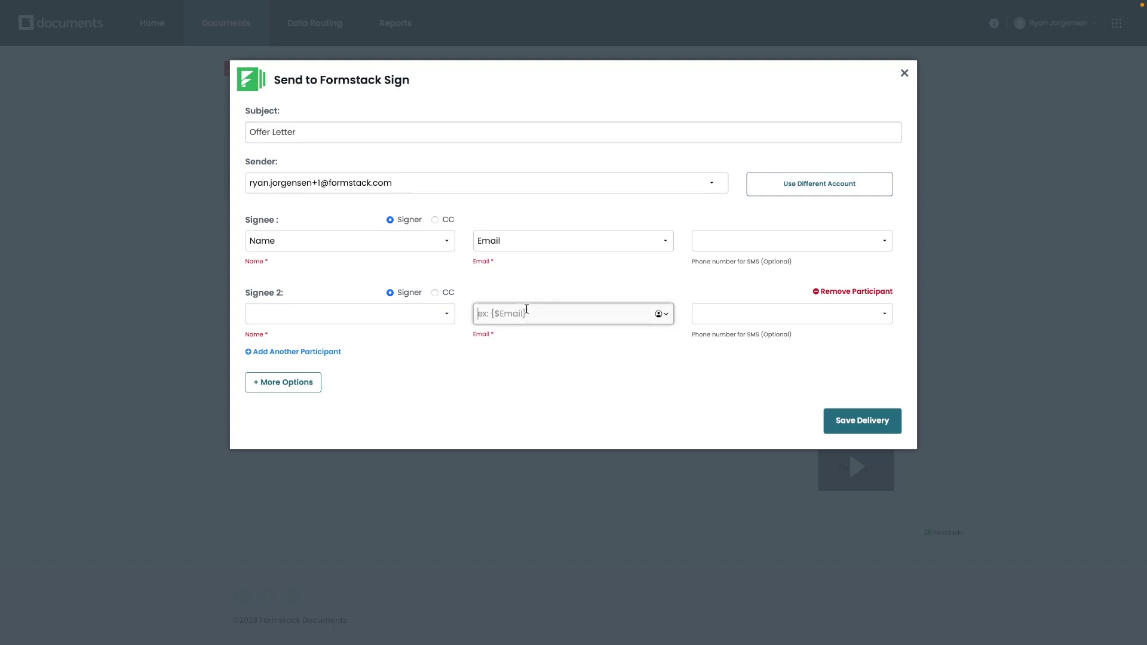
{"action": "type", "text": "rr"}
{"action": "key", "text": "BackSpace"}
{"action": "key", "text": "BackSpace"}
{"action": "left_click", "coordinate": [845, 292]}
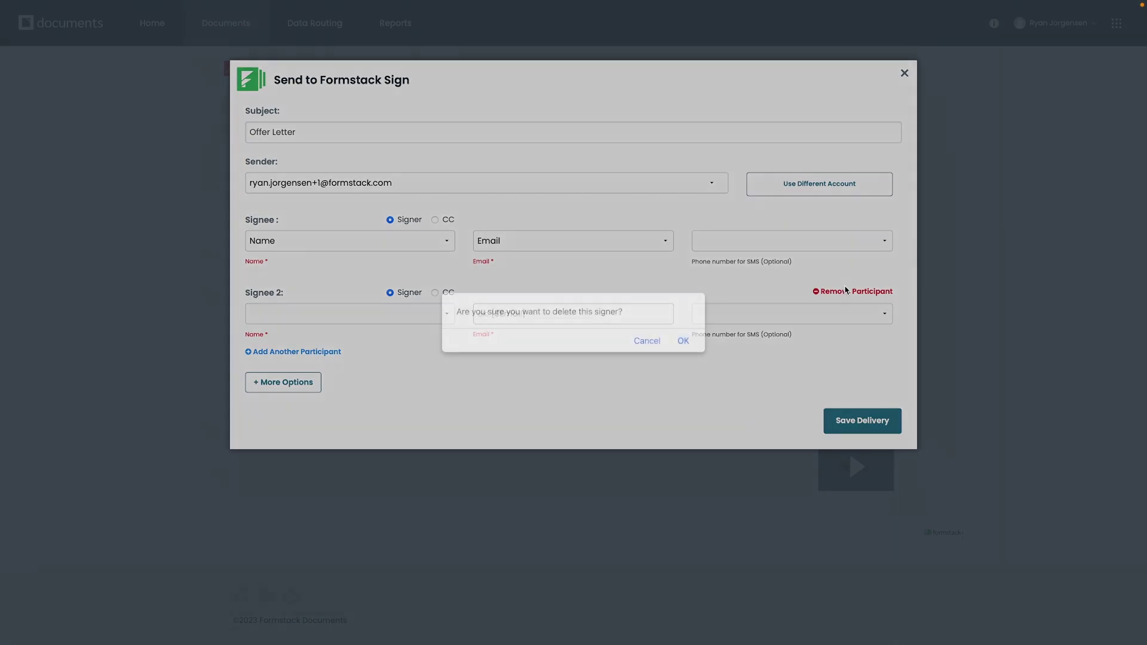
{"action": "left_click", "coordinate": [682, 340]}
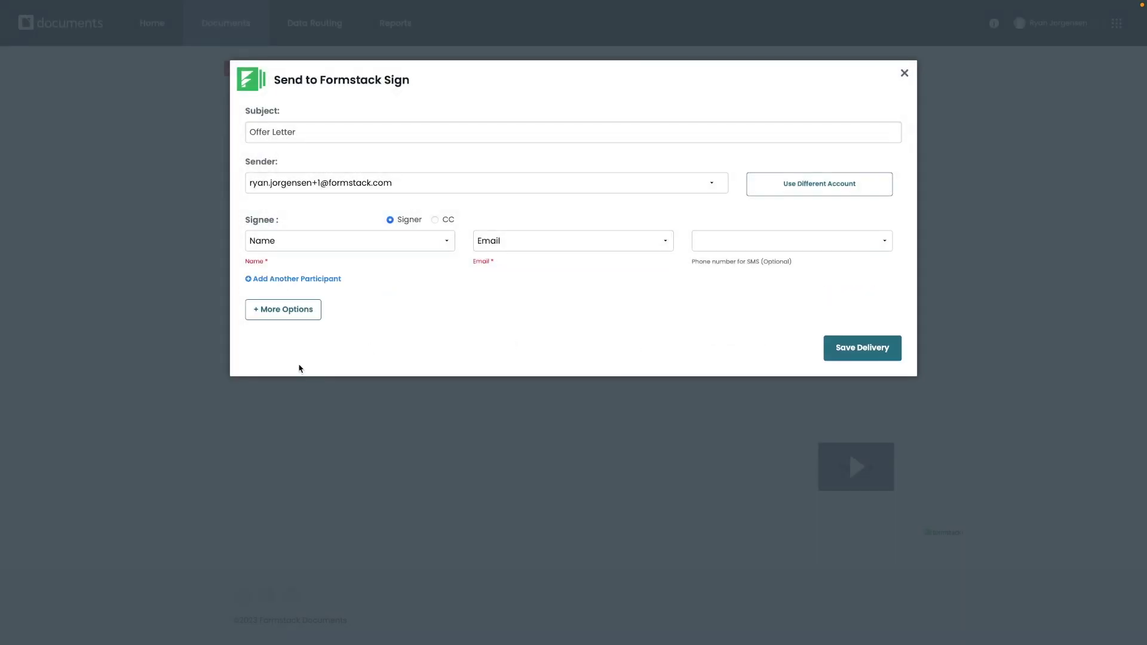
- Hold the Formstack Offer Letter email until signing completes, and save the Sign delivery
{"action": "left_click", "coordinate": [288, 311]}
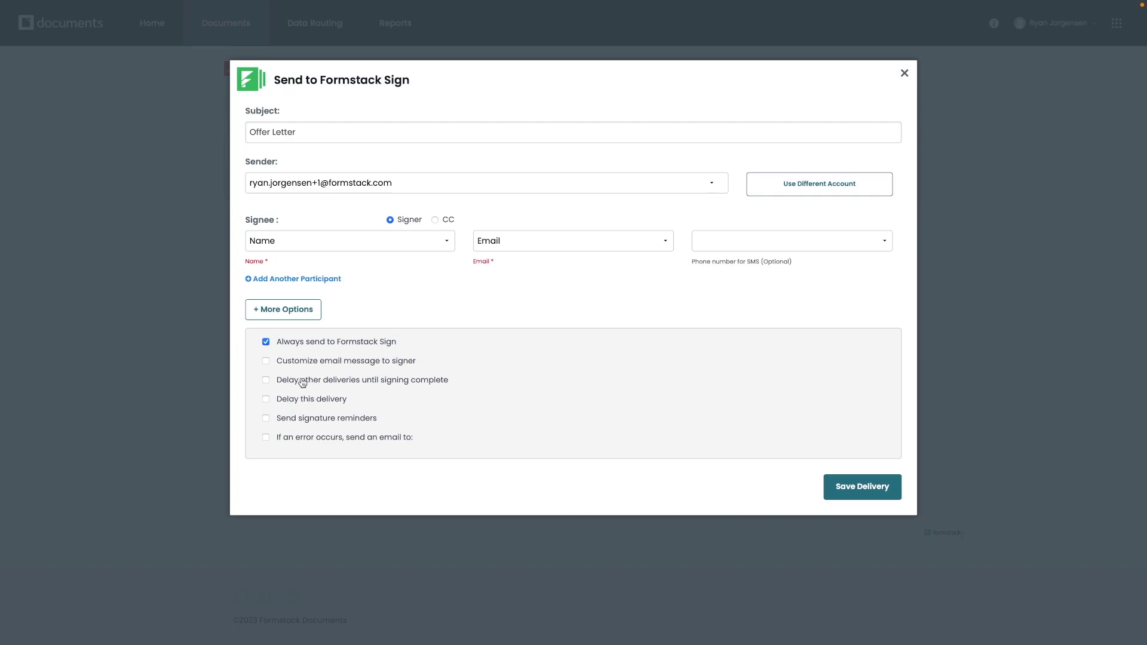
{"action": "left_click", "coordinate": [265, 380]}
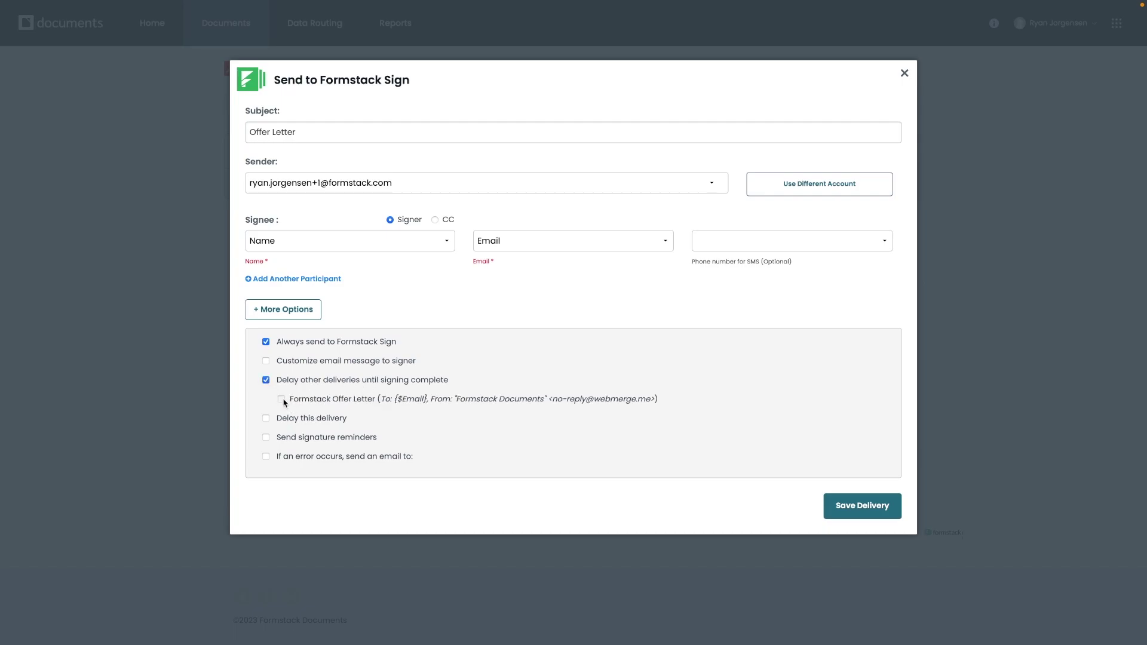
{"action": "left_click", "coordinate": [281, 399]}
{"action": "left_click", "coordinate": [855, 512]}
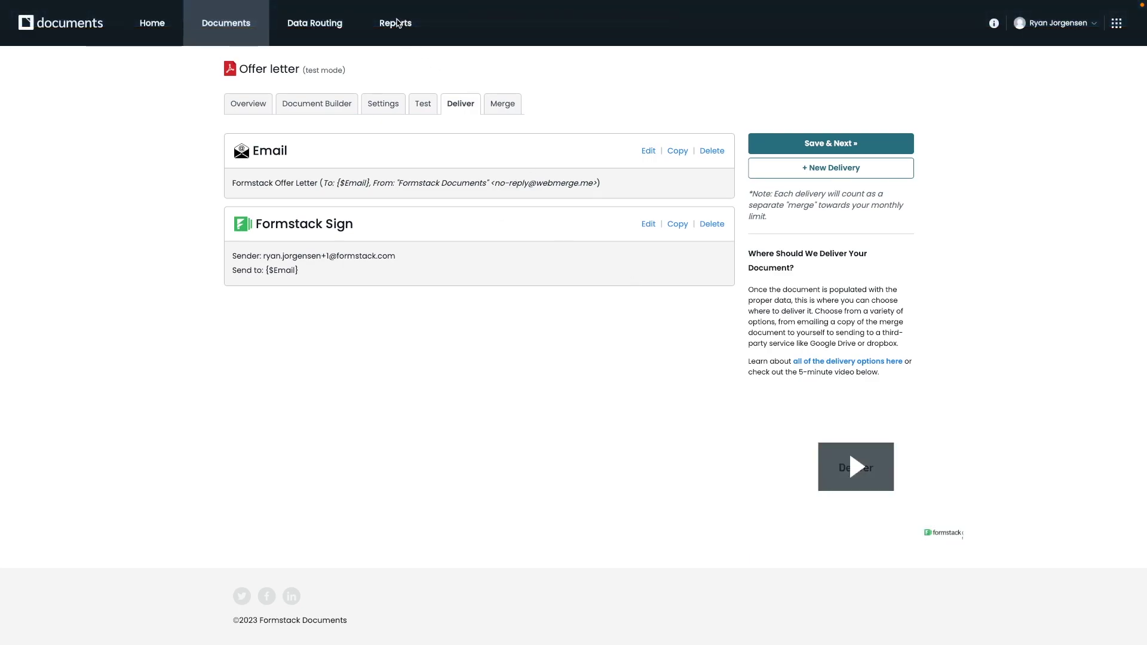
- View the Merge History report for all merges from 01/01/2023 to 01/31/2023, then bring up Help center
{"action": "left_click", "coordinate": [396, 31]}
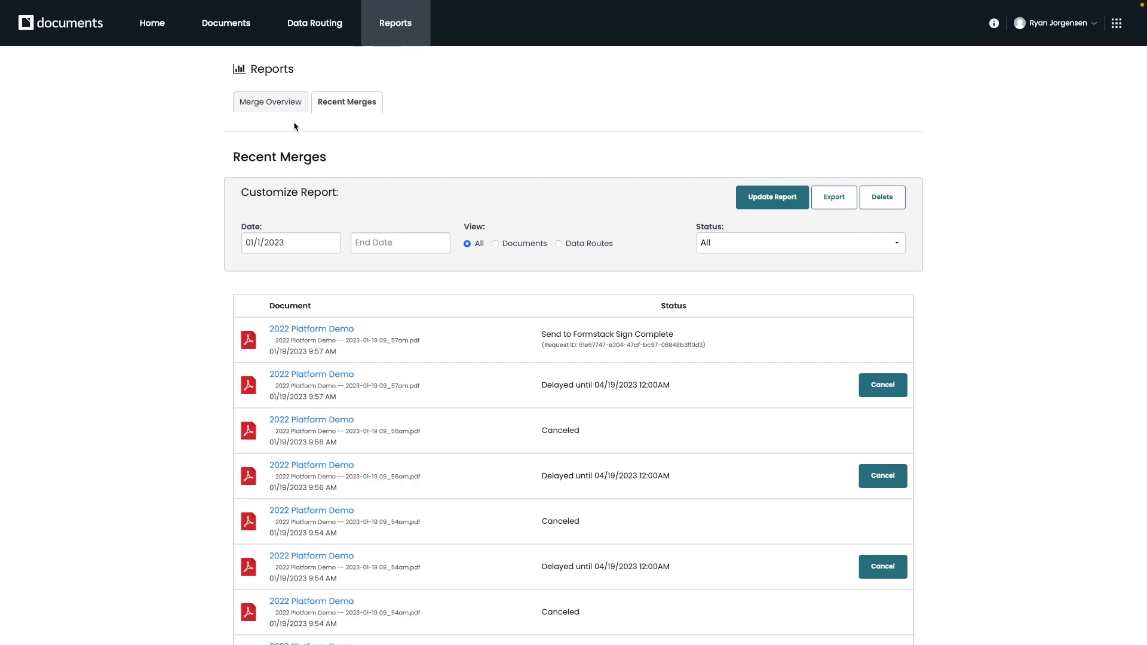
{"action": "left_click", "coordinate": [277, 106]}
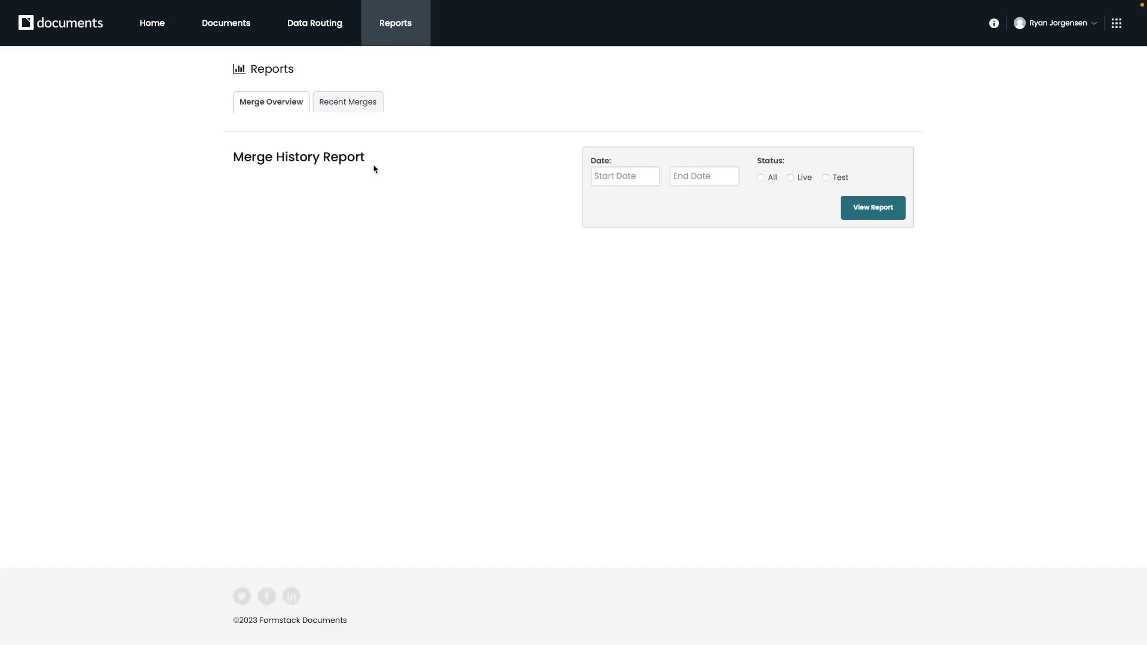
{"action": "left_click", "coordinate": [622, 175]}
{"action": "left_click", "coordinate": [761, 178]}
{"action": "left_click", "coordinate": [634, 178]}
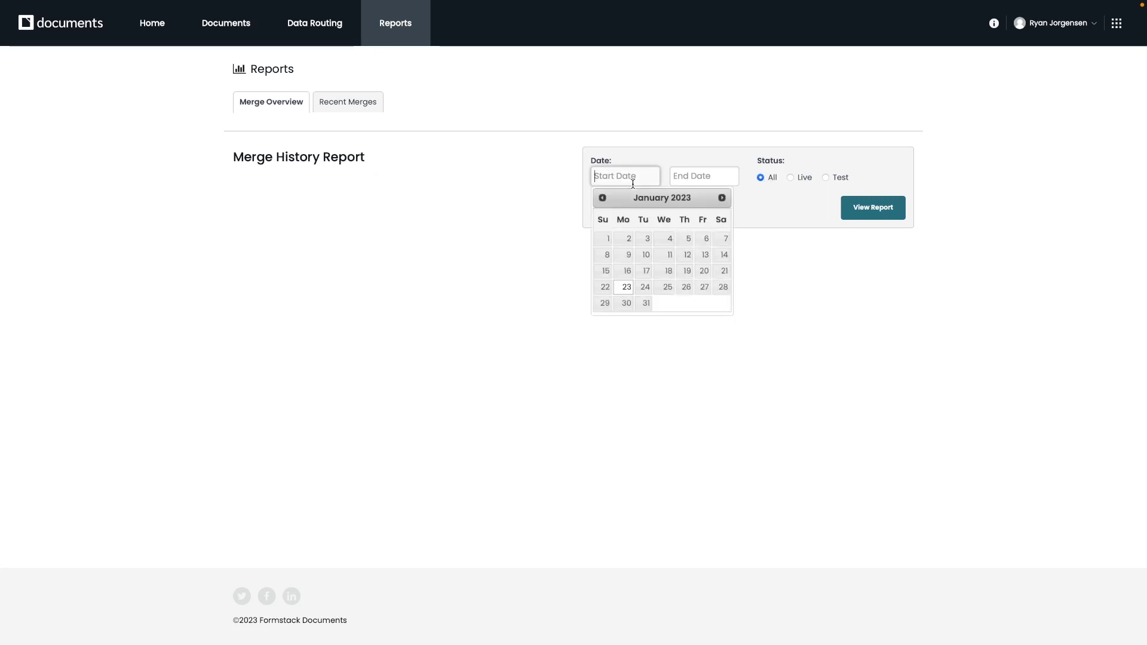
{"action": "left_click", "coordinate": [606, 239]}
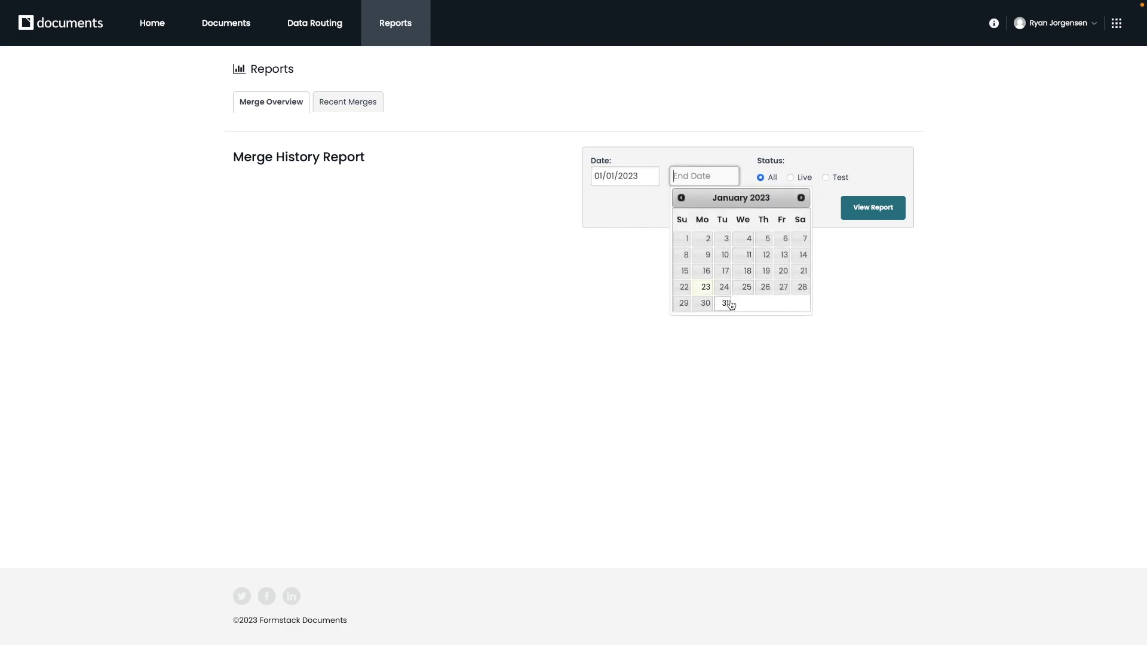
{"action": "left_click", "coordinate": [725, 304]}
{"action": "left_click", "coordinate": [870, 221]}
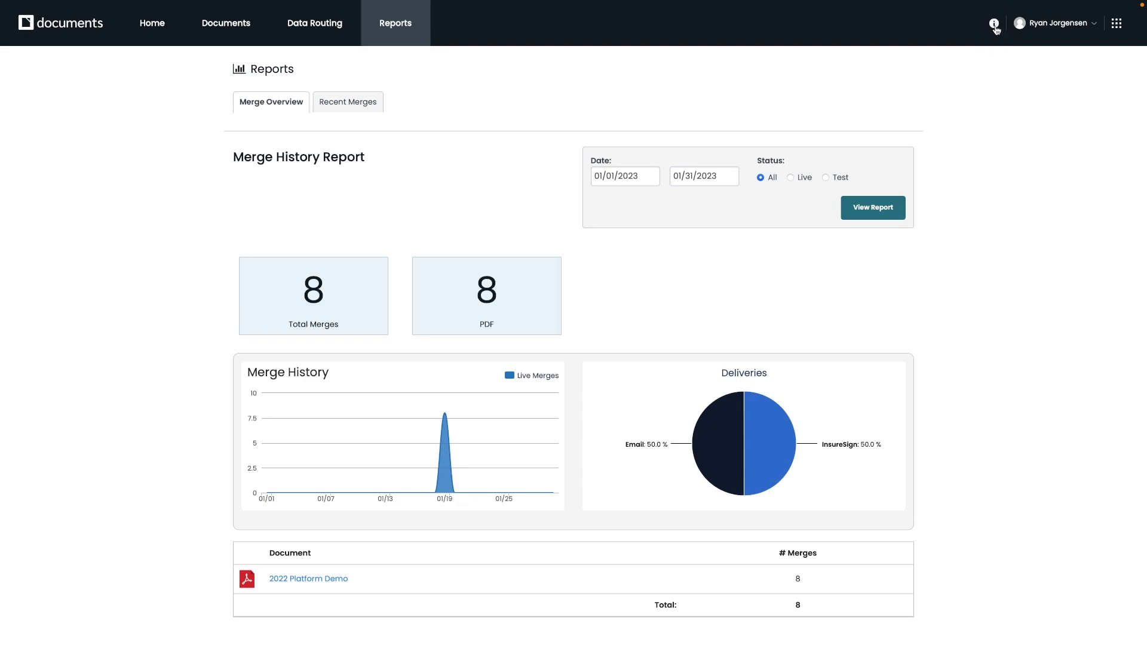
{"action": "left_click", "coordinate": [994, 23]}
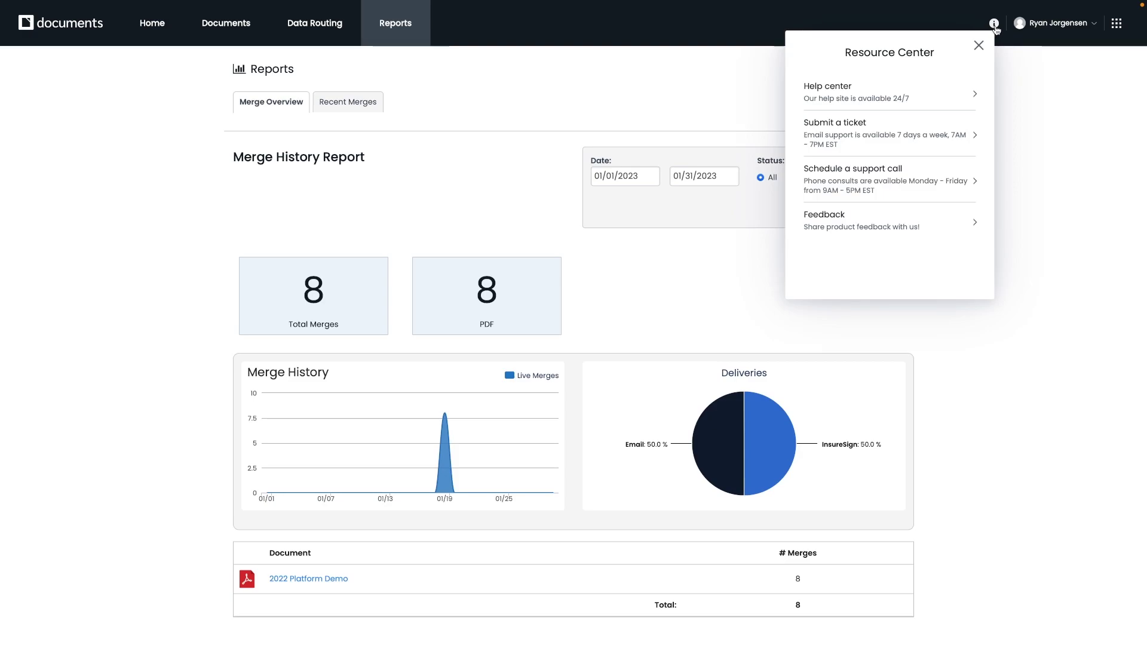
{"action": "left_click", "coordinate": [876, 99]}
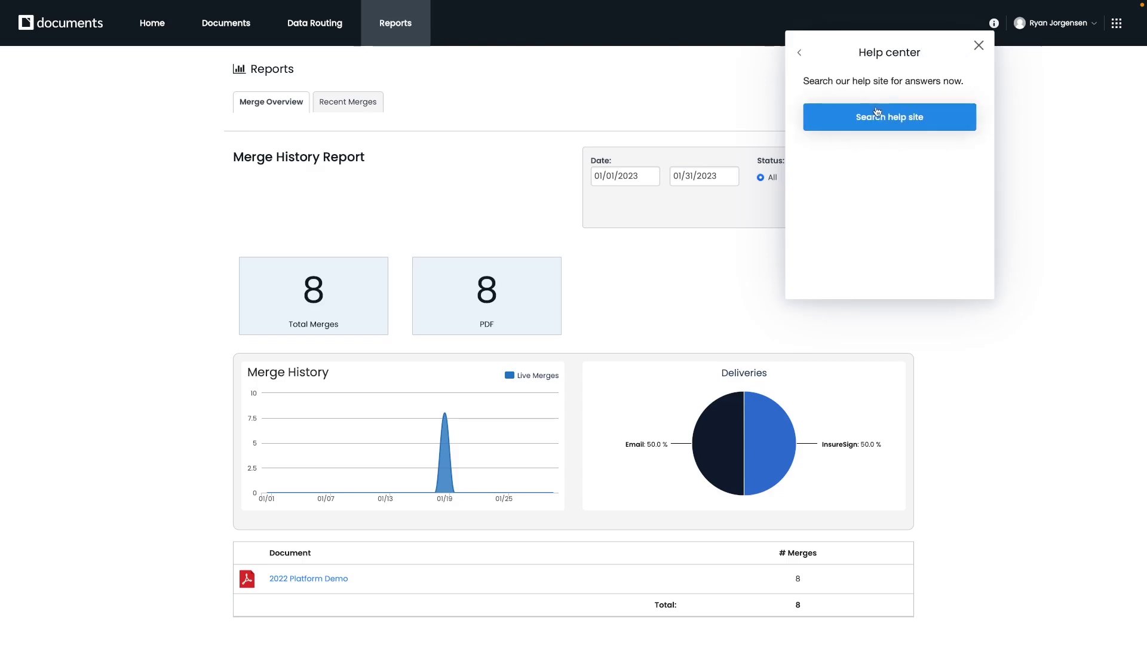
- Open the Formstack help site through 'Search help site'
{"action": "left_click", "coordinate": [876, 119]}
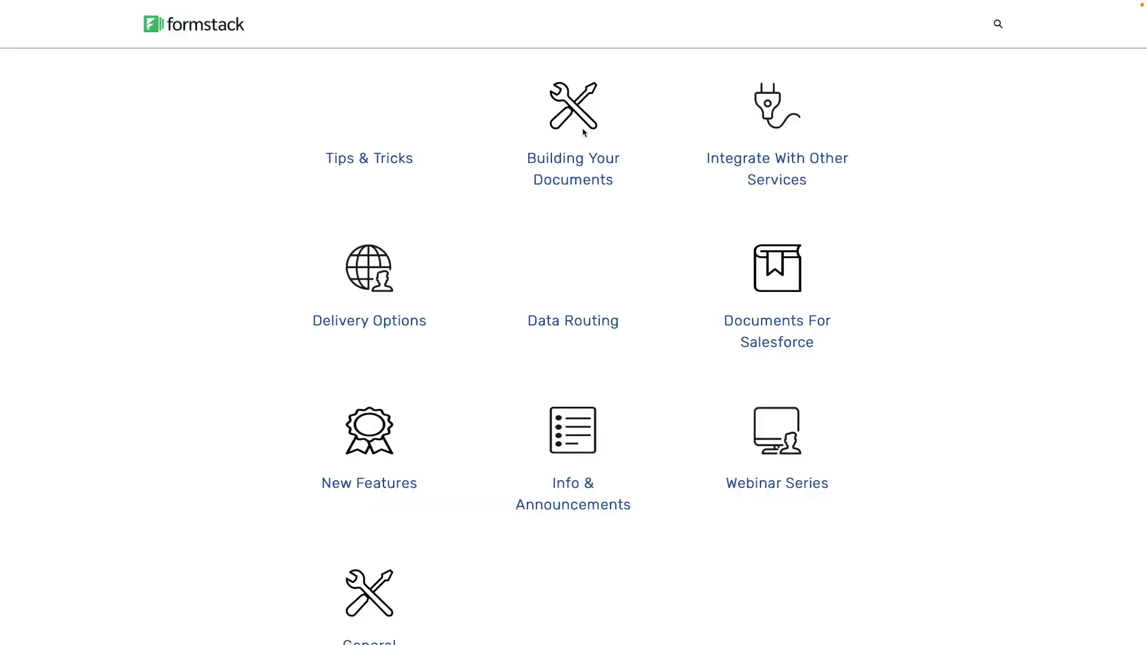